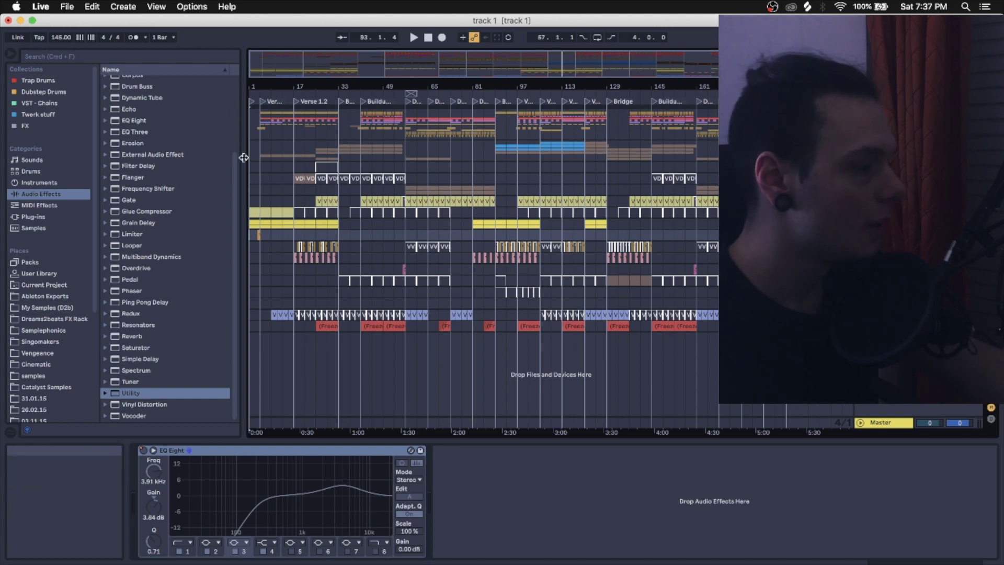
- Play the intro from the start of the arrangement
{"action": "left_click_drag", "start_coordinate": [272, 86], "coordinate": [267, 239]}
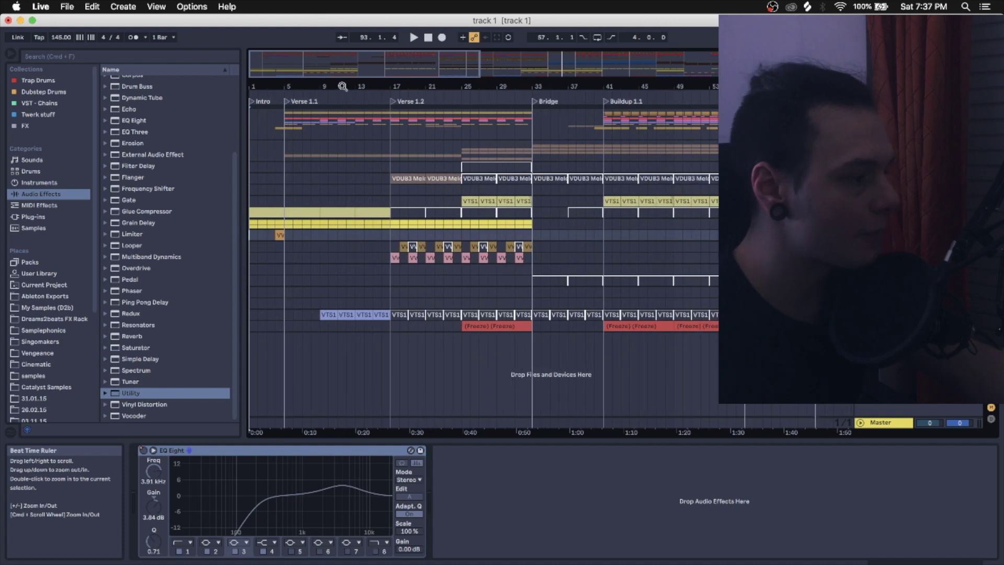
{"action": "left_click", "coordinate": [281, 128]}
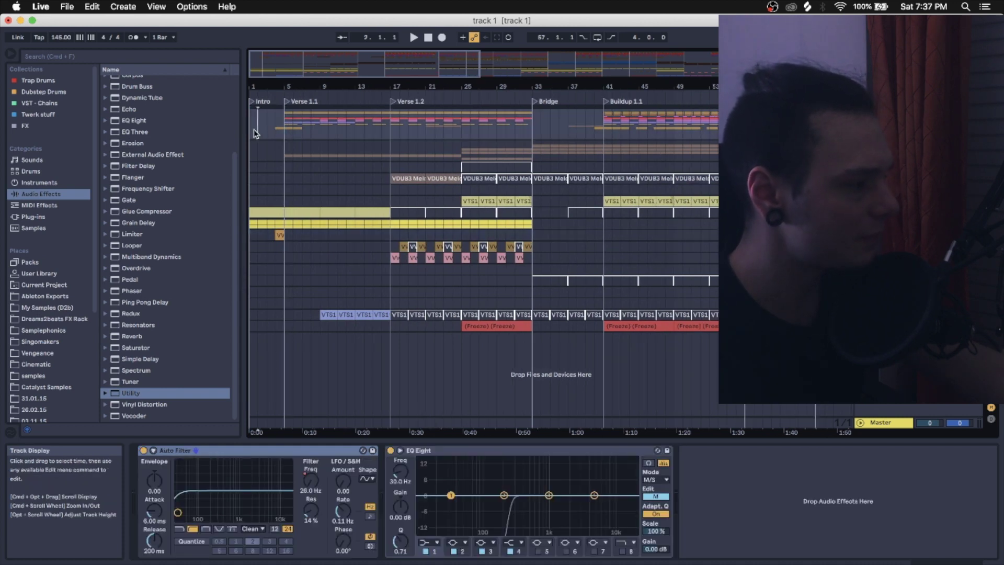
{"action": "left_click_drag", "start_coordinate": [255, 87], "coordinate": [255, 115]}
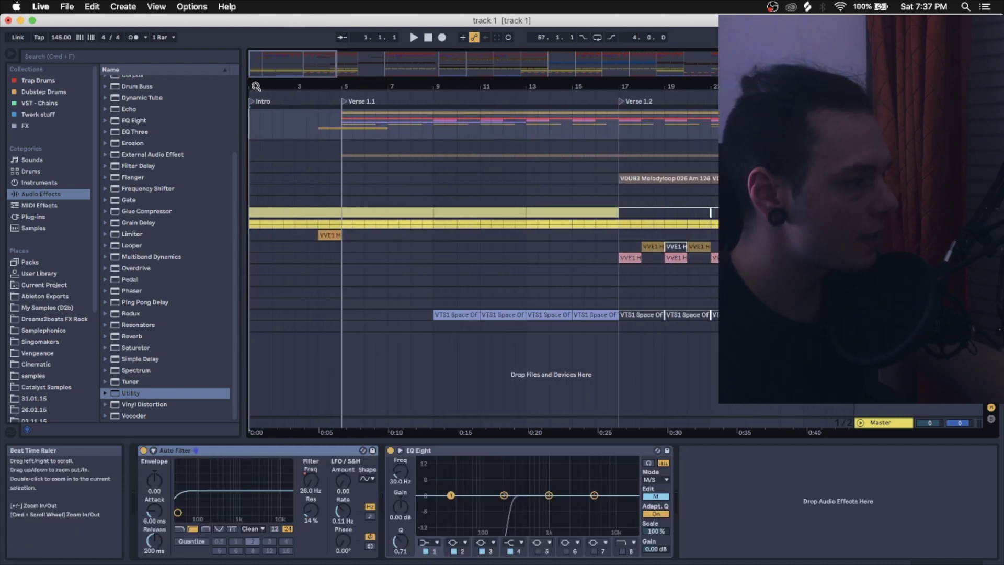
{"action": "key", "text": "space"}
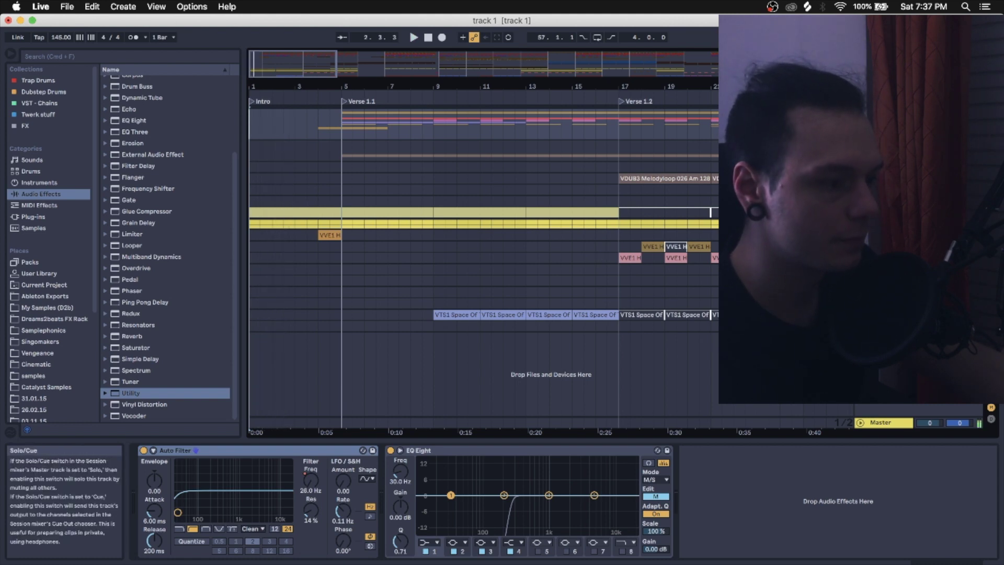
- Unfold and play the bass track in the intro, and locate its Bass Floor Bounce preset in the browser
{"action": "left_click", "coordinate": [743, 212]}
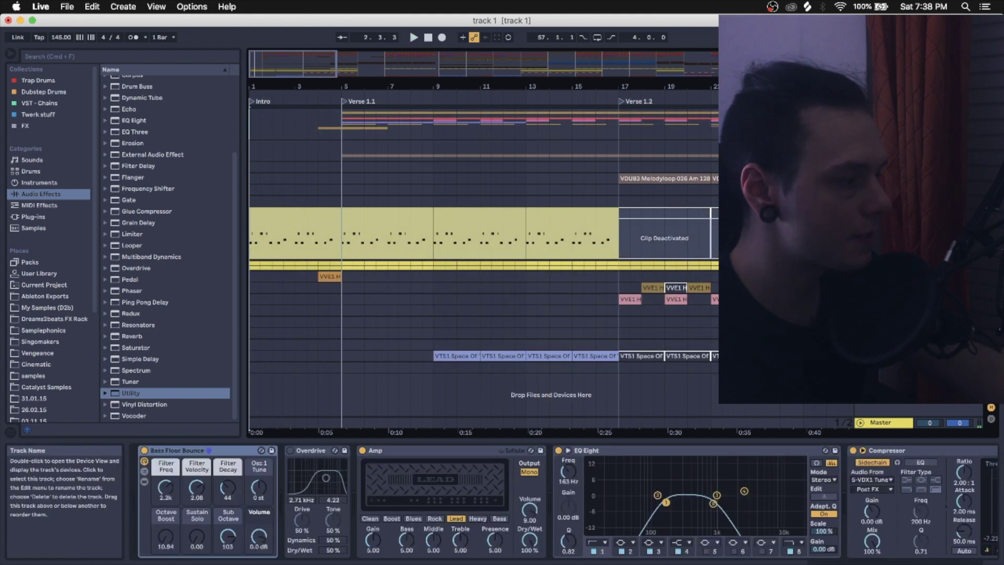
{"action": "key", "text": "space"}
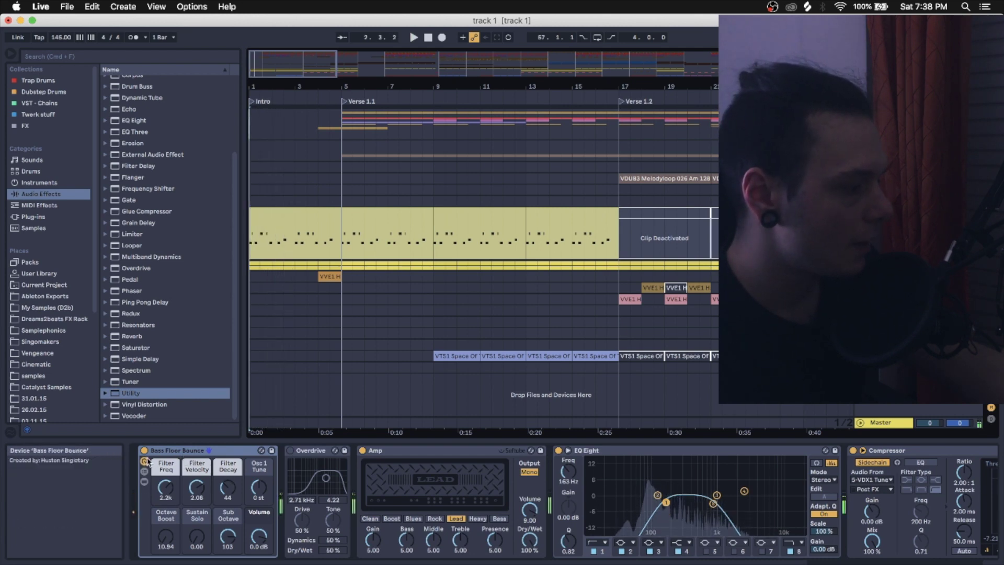
{"action": "left_click", "coordinate": [261, 450]}
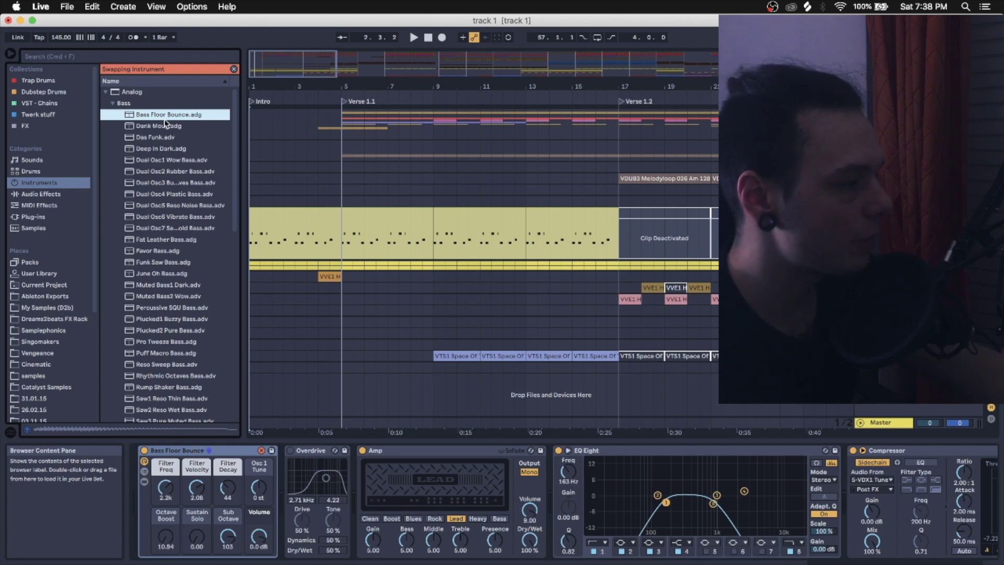
{"action": "left_click", "coordinate": [234, 69]}
- Play the bass track while bypassing and re-enabling its Amp effect to compare the sound
{"action": "key", "text": "space"}
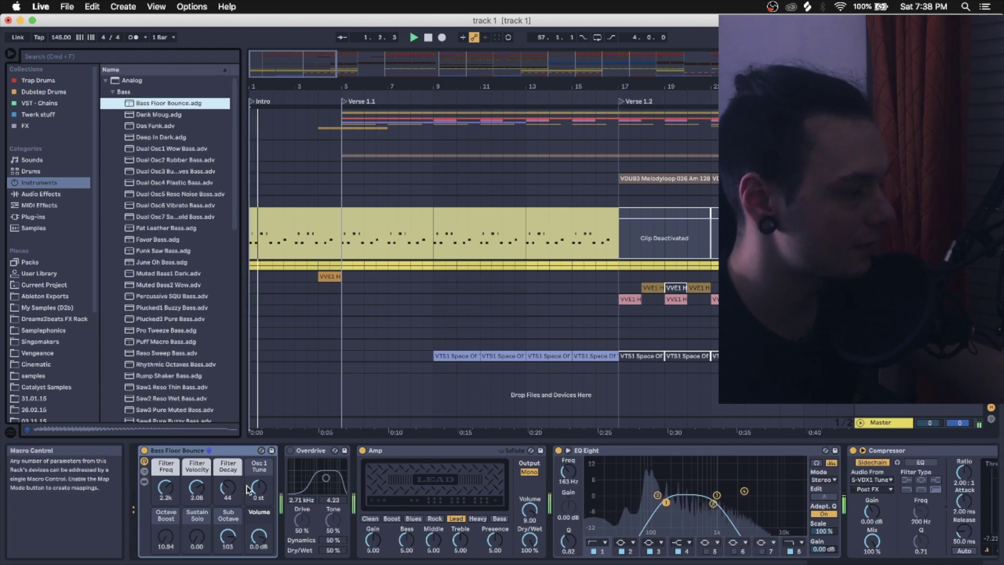
{"action": "left_click", "coordinate": [363, 450]}
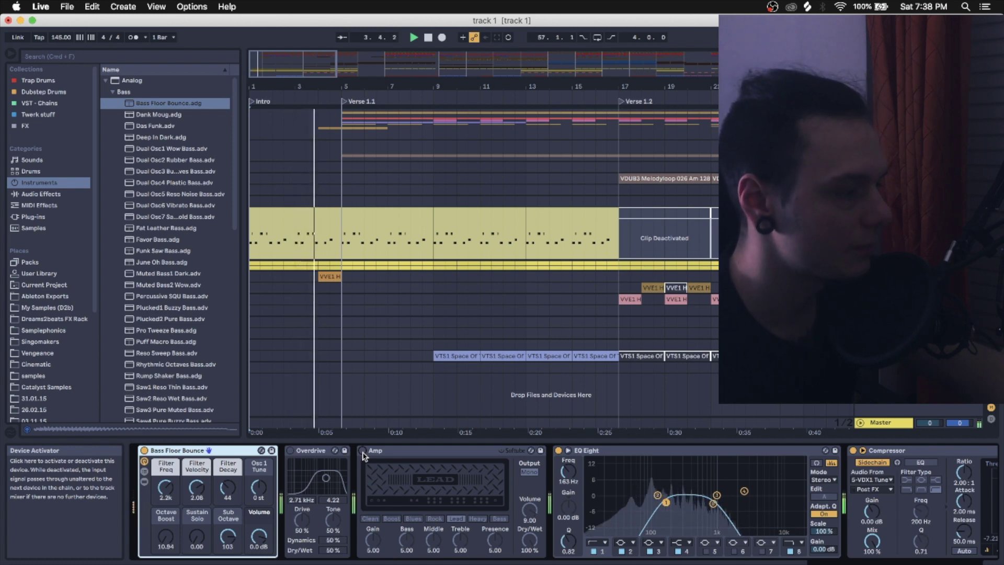
{"action": "left_click", "coordinate": [362, 451]}
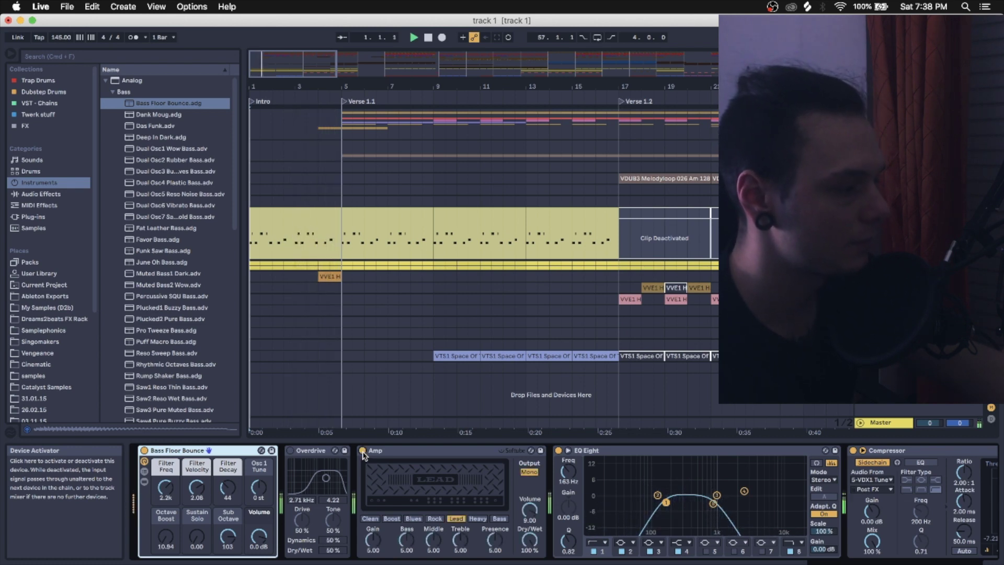
{"action": "left_click", "coordinate": [378, 451]}
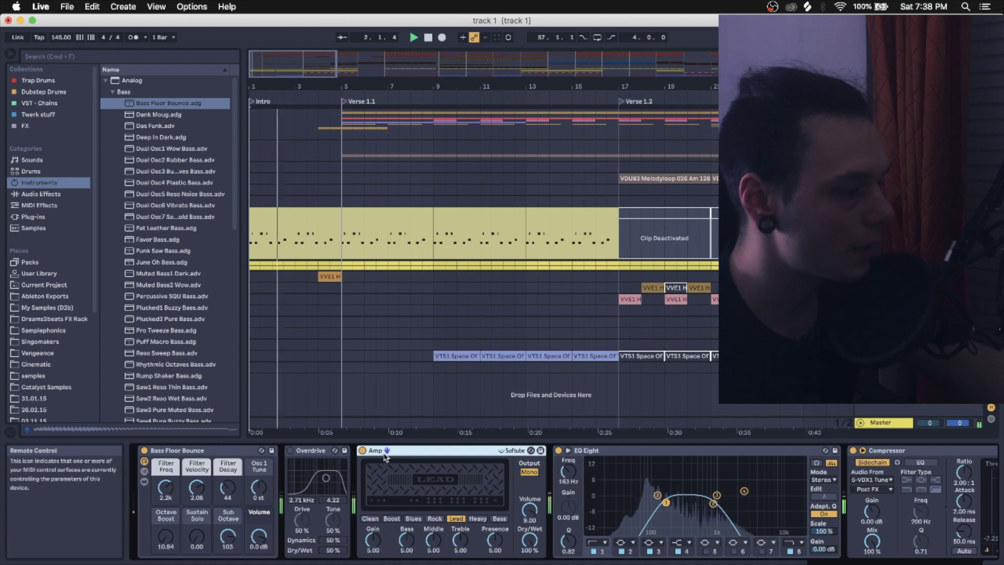
- Inspect the EQ Eight and Compressors after the bass track's Amp, and replay the bass with the Amp toggled
{"action": "scroll", "coordinate": [526, 513], "scroll_direction": "right", "scroll_amount": 6}
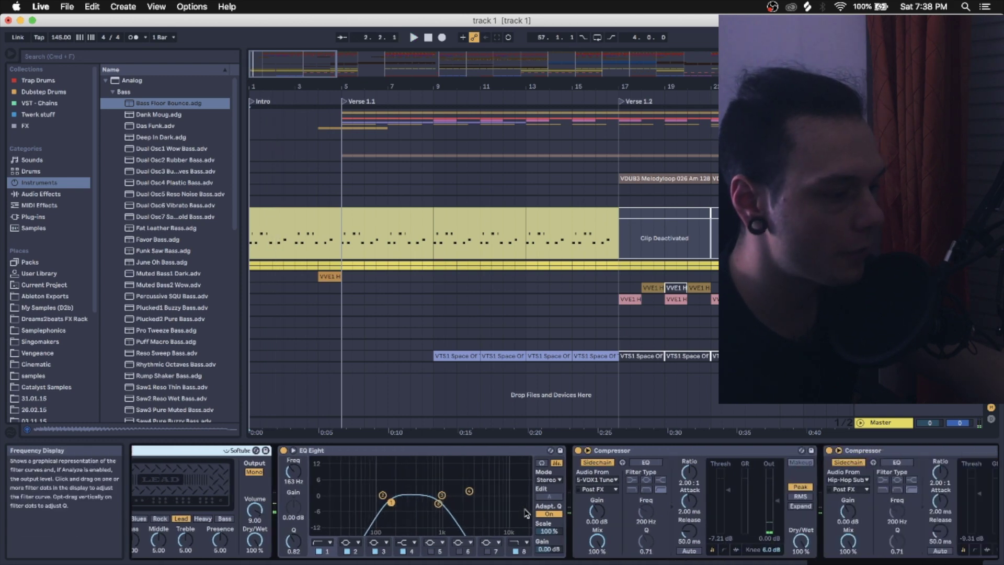
{"action": "scroll", "coordinate": [526, 513], "scroll_direction": "right", "scroll_amount": 3}
{"action": "scroll", "coordinate": [526, 502], "scroll_direction": "left", "scroll_amount": 9}
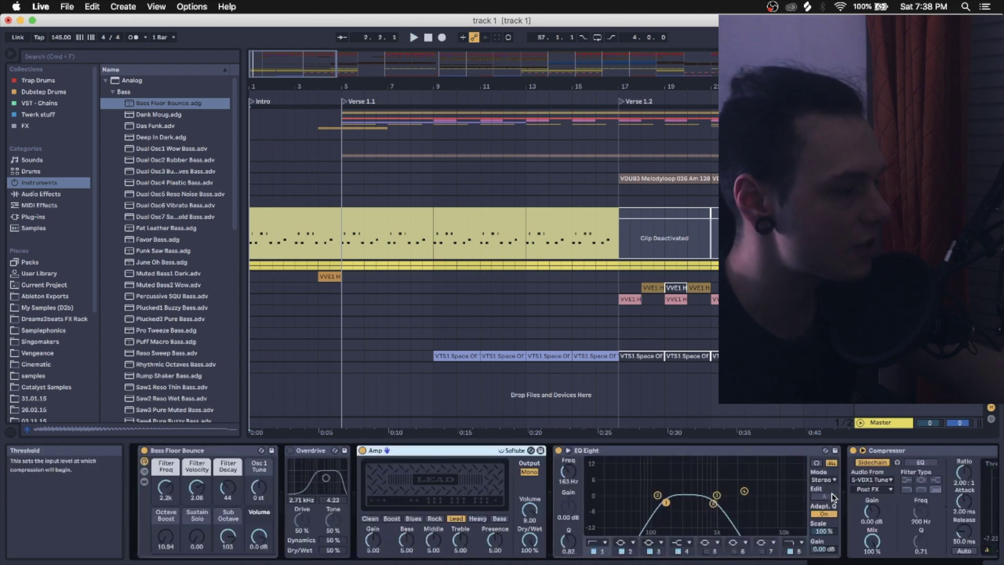
{"action": "key", "text": "space"}
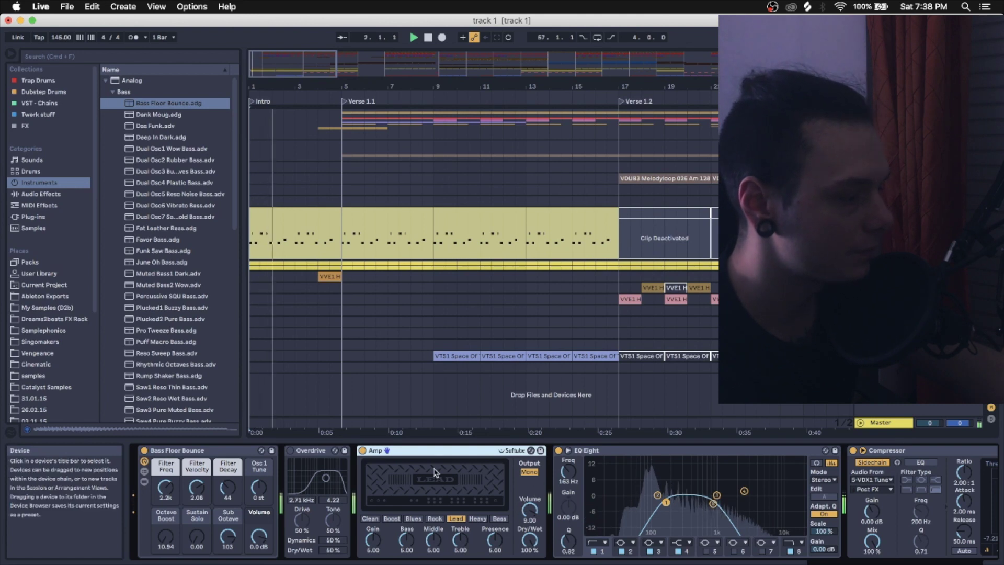
{"action": "left_click", "coordinate": [362, 451]}
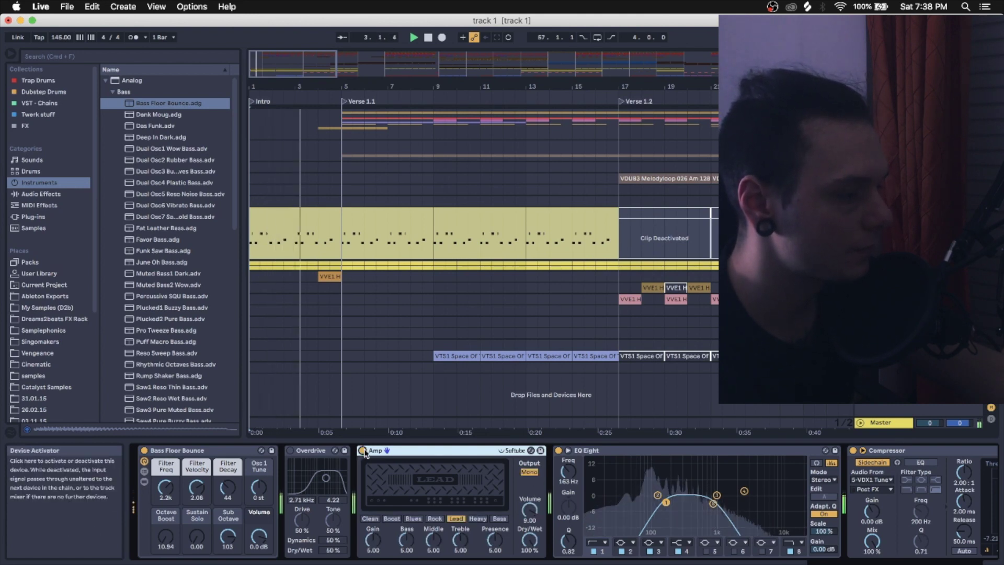
- Expand the yellow group track beneath the bass to show its two synth tracks, and play the group in the intro
{"action": "left_click", "coordinate": [742, 265]}
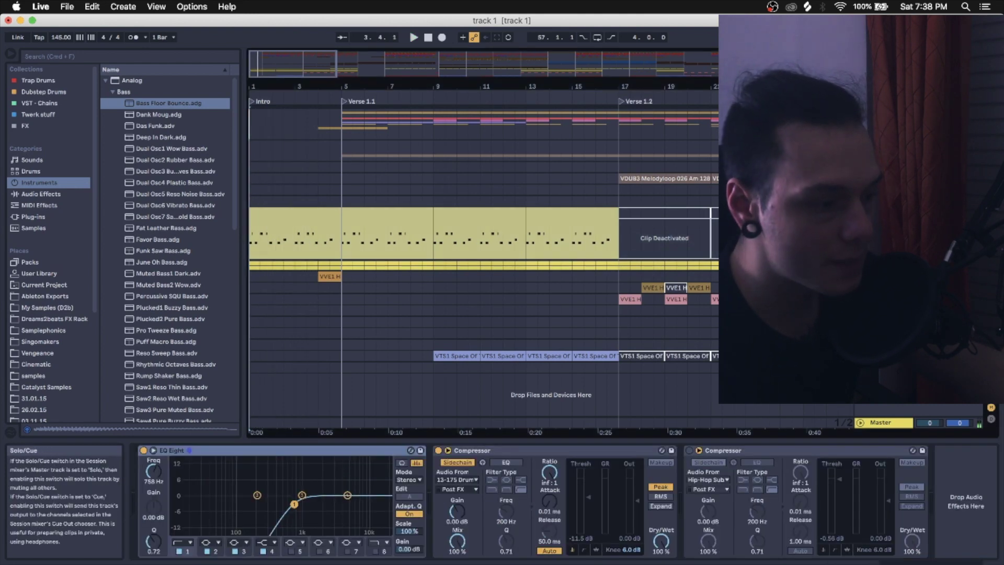
{"action": "left_click", "coordinate": [725, 265]}
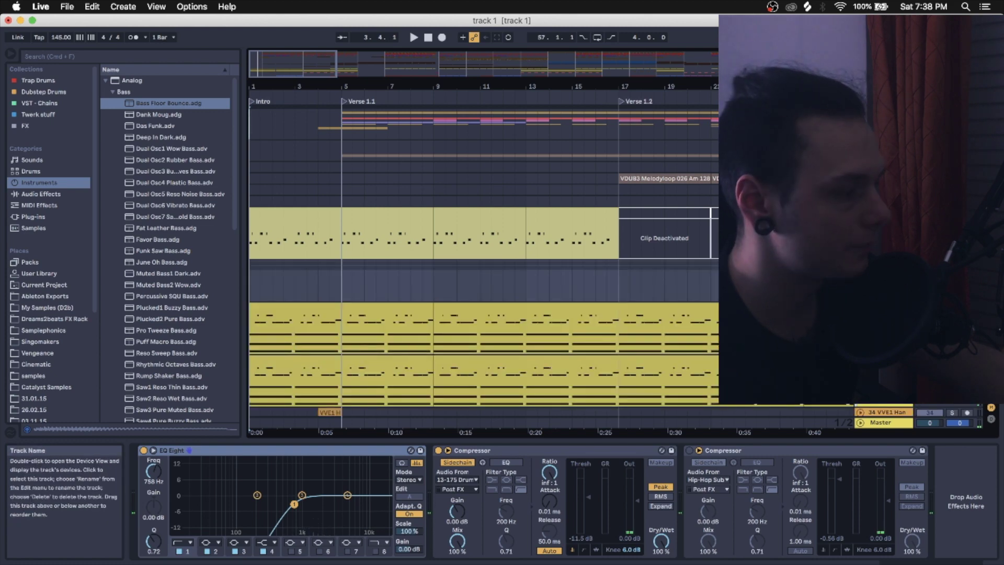
{"action": "key", "text": "space"}
{"action": "scroll", "coordinate": [401, 302], "scroll_direction": "down", "scroll_amount": 3}
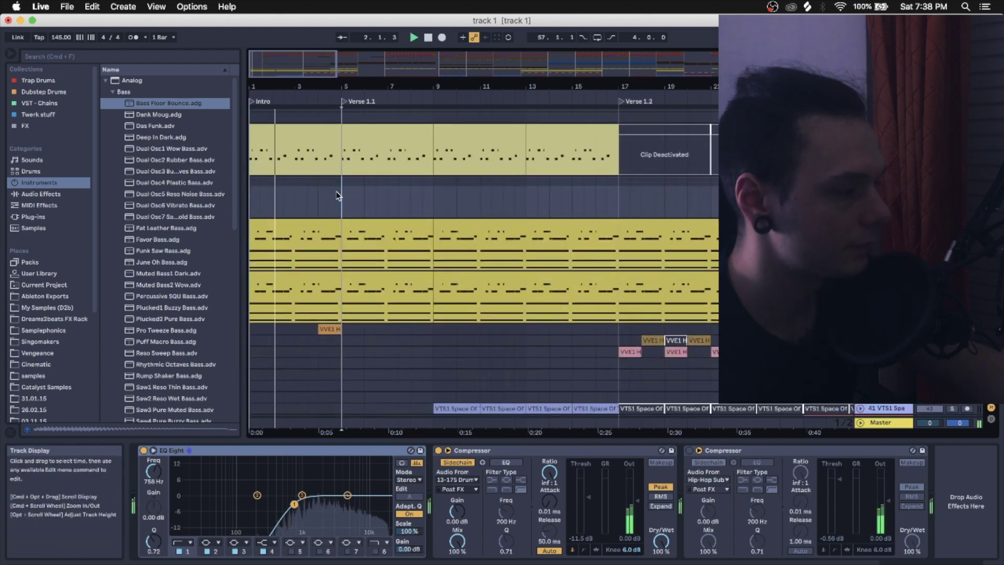
{"action": "scroll", "coordinate": [337, 102], "scroll_direction": "down", "scroll_amount": 3}
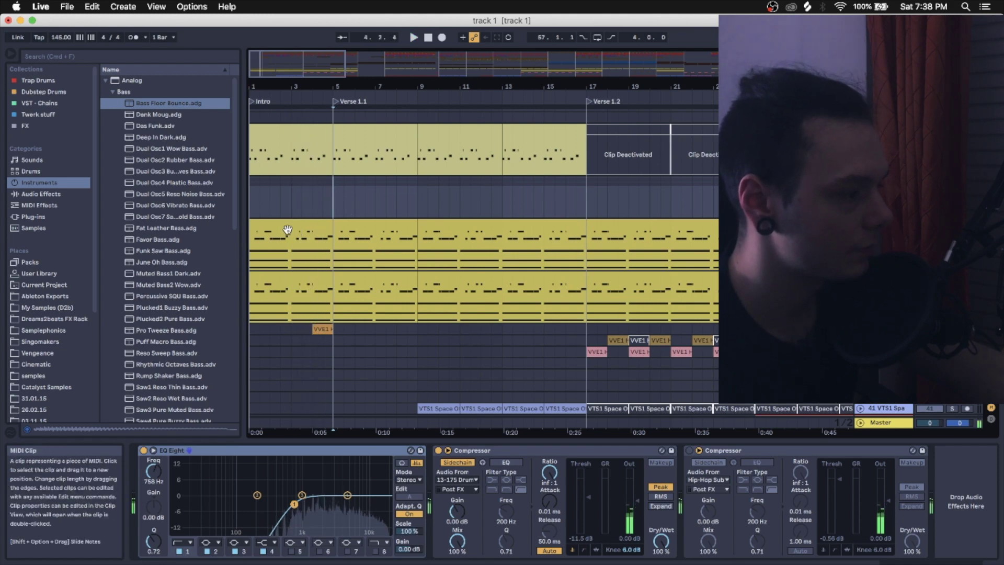
- Inspect the notes of the upper synth track's first MIDI clip, and return to the track's device chain
{"action": "double_click", "coordinate": [287, 229]}
{"action": "key", "text": "space"}
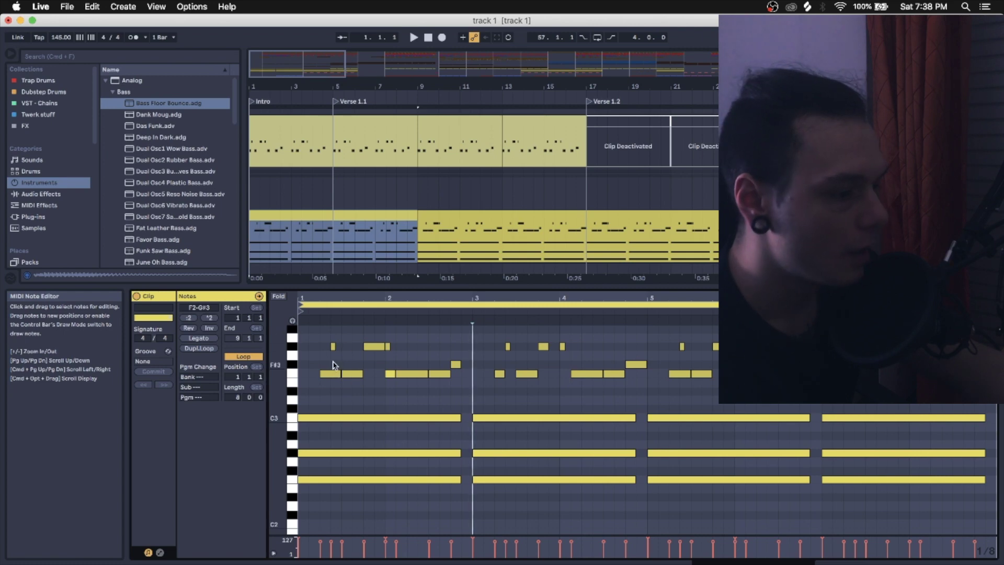
{"action": "left_click", "coordinate": [835, 562]}
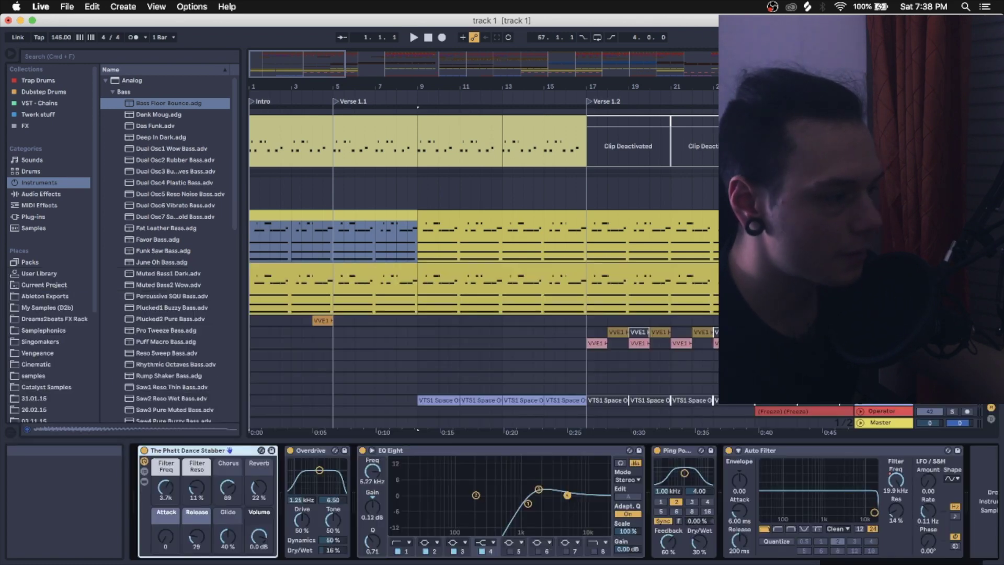
- Play the upper synth track and locate its The Phatt Dance Stabber preset among the Analog Synth Lead presets, leaving the instrument unswapped
{"action": "key", "text": "space"}
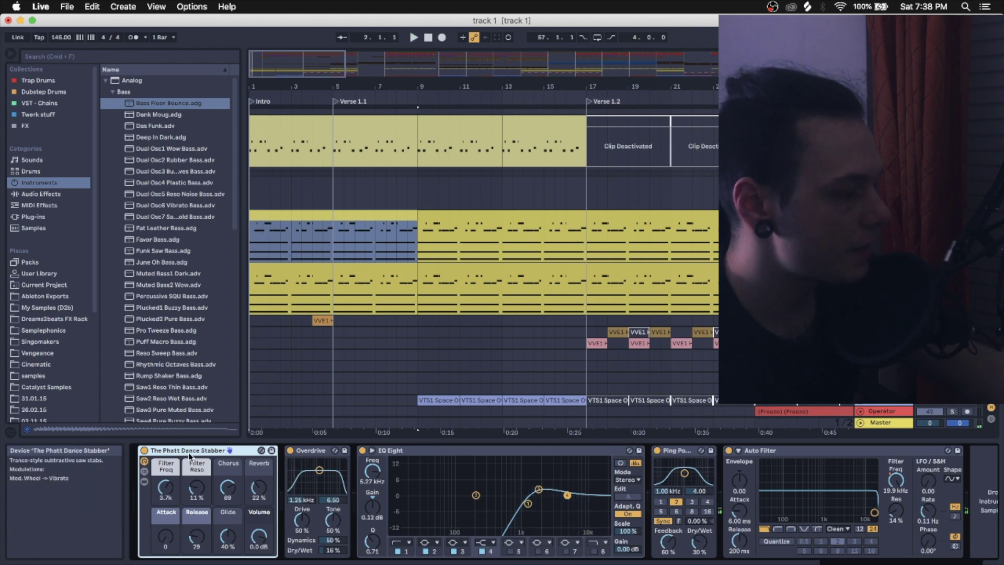
{"action": "left_click", "coordinate": [261, 451]}
{"action": "scroll", "coordinate": [173, 251], "scroll_direction": "up", "scroll_amount": 10}
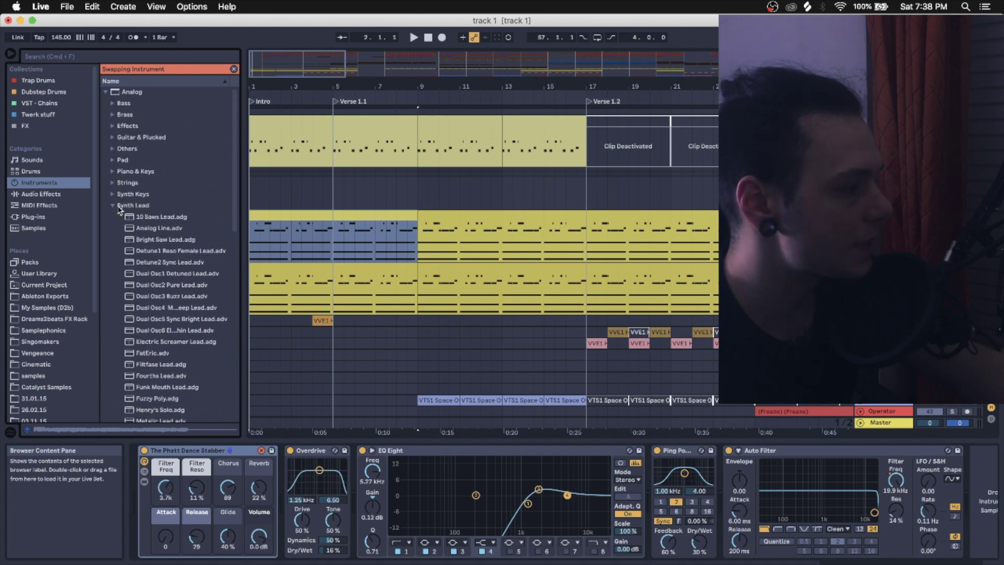
{"action": "scroll", "coordinate": [119, 211], "scroll_direction": "down", "scroll_amount": 10}
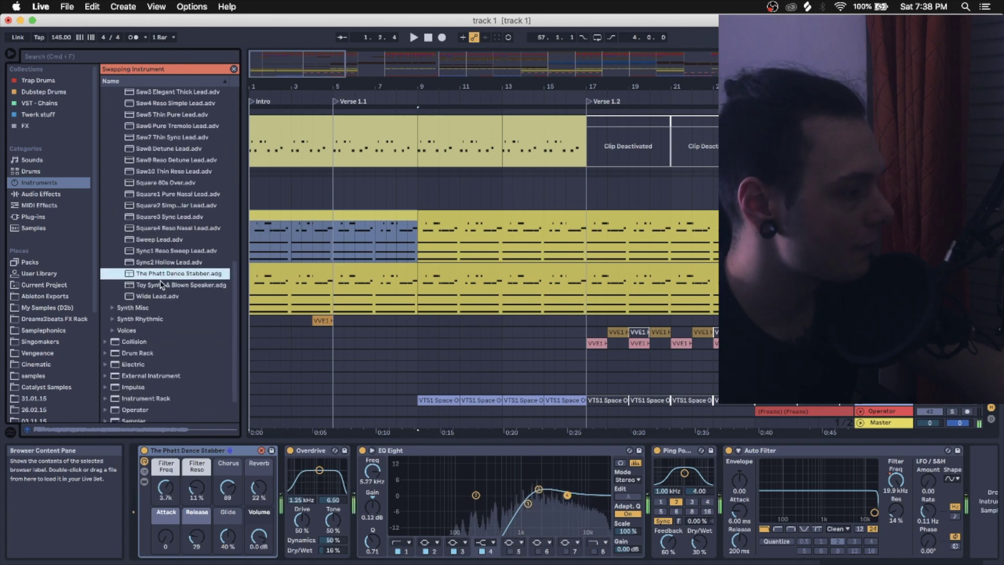
{"action": "key", "text": "space"}
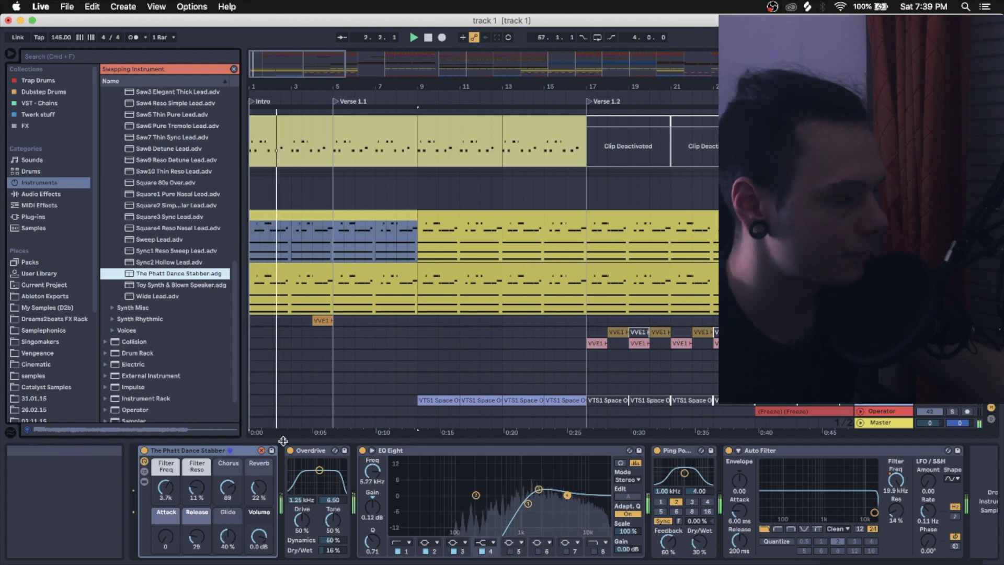
{"action": "left_click", "coordinate": [261, 451]}
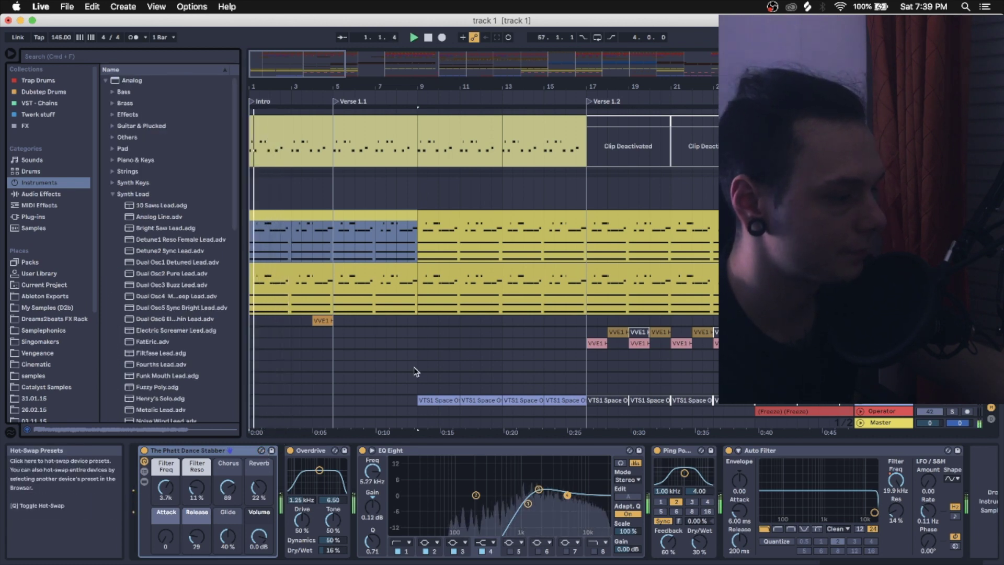
- Play the upper synth track with its Overdrive bypassed to compare the sound
{"action": "left_click", "coordinate": [306, 452]}
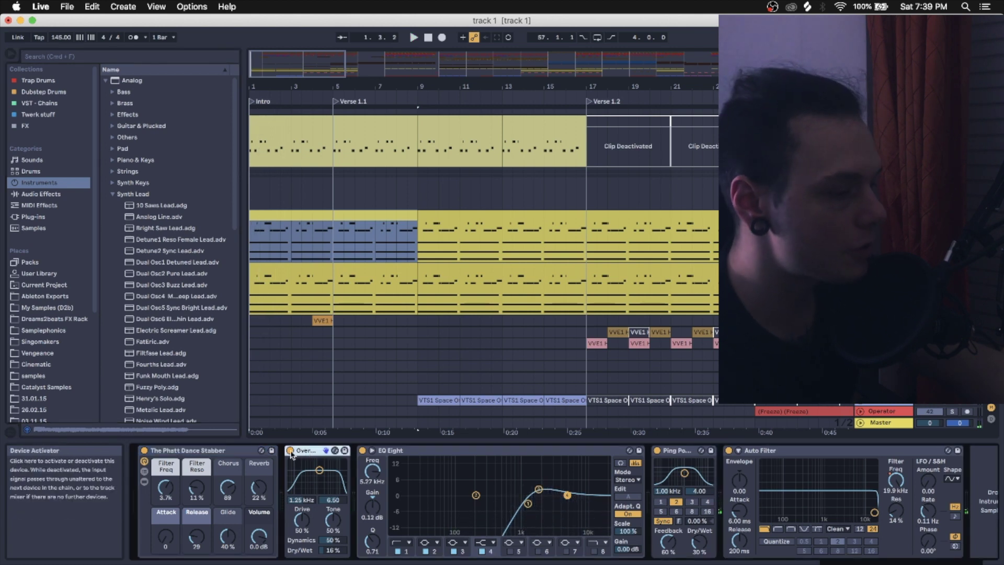
{"action": "left_click", "coordinate": [290, 451]}
{"action": "key", "text": "space"}
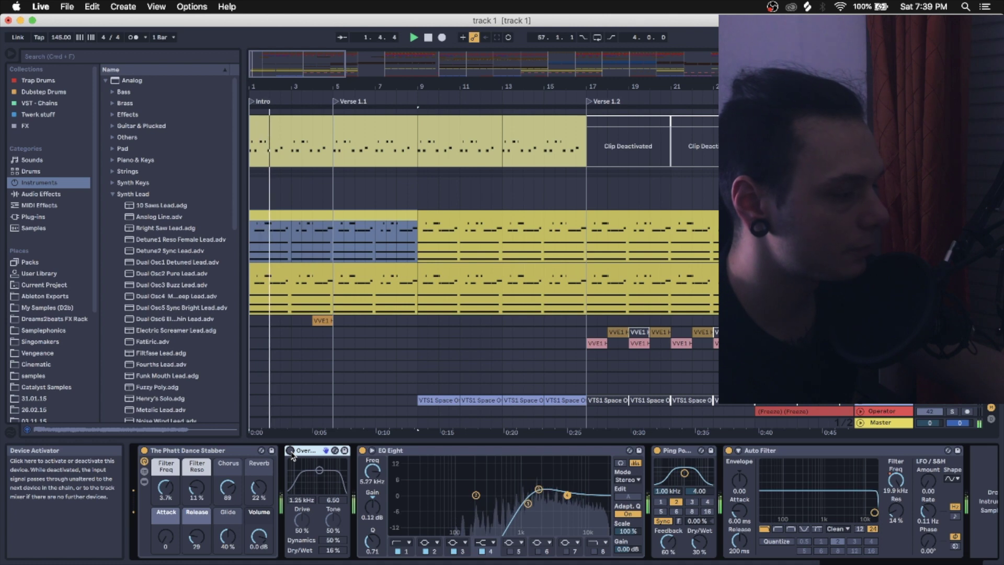
{"action": "key", "text": "space"}
- Examine the EQ Eight, Ping Pong Delay and Auto Filter on the upper synth track while listening to the intro
{"action": "left_click", "coordinate": [557, 506]}
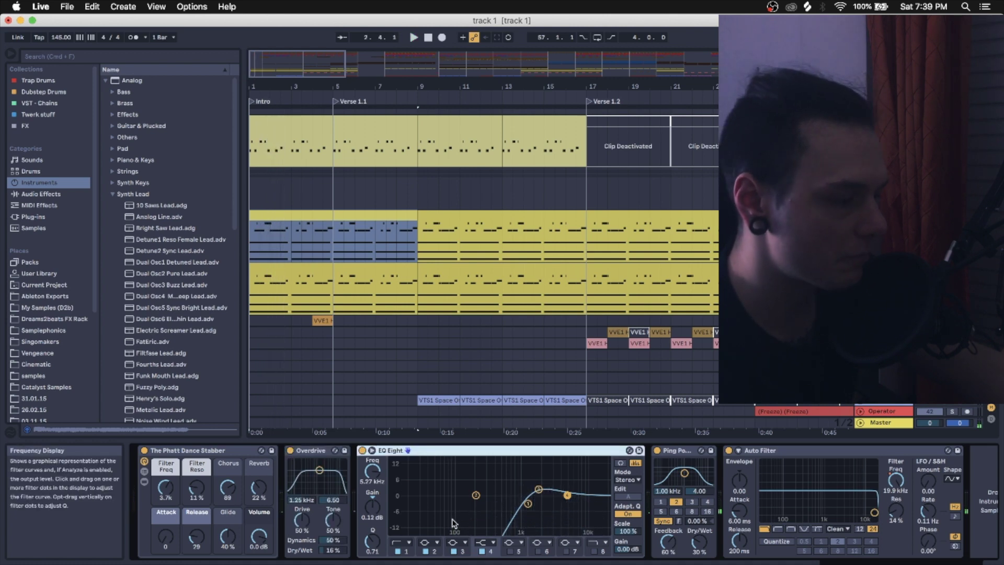
{"action": "scroll", "coordinate": [471, 515], "scroll_direction": "right", "scroll_amount": 2}
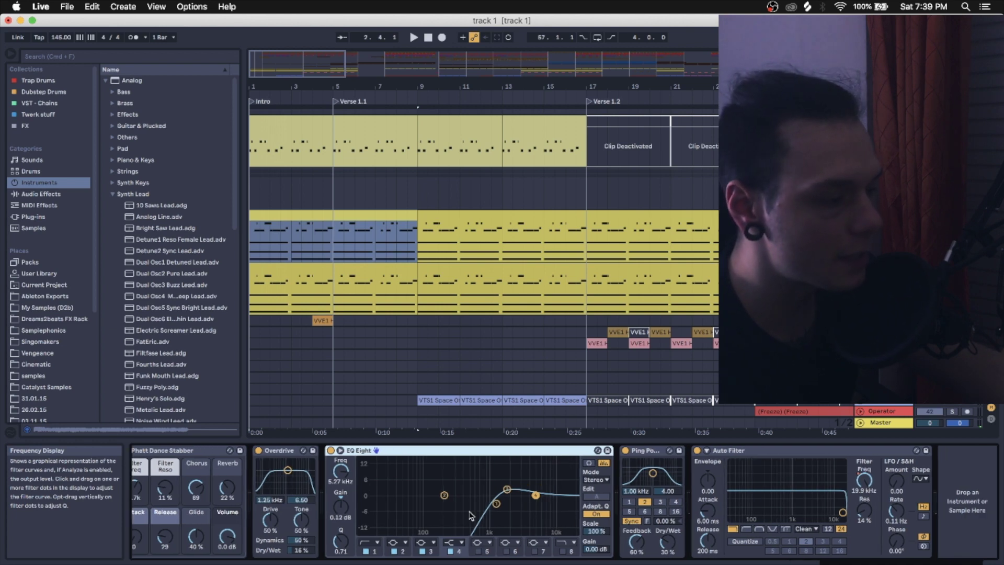
{"action": "key", "text": "space"}
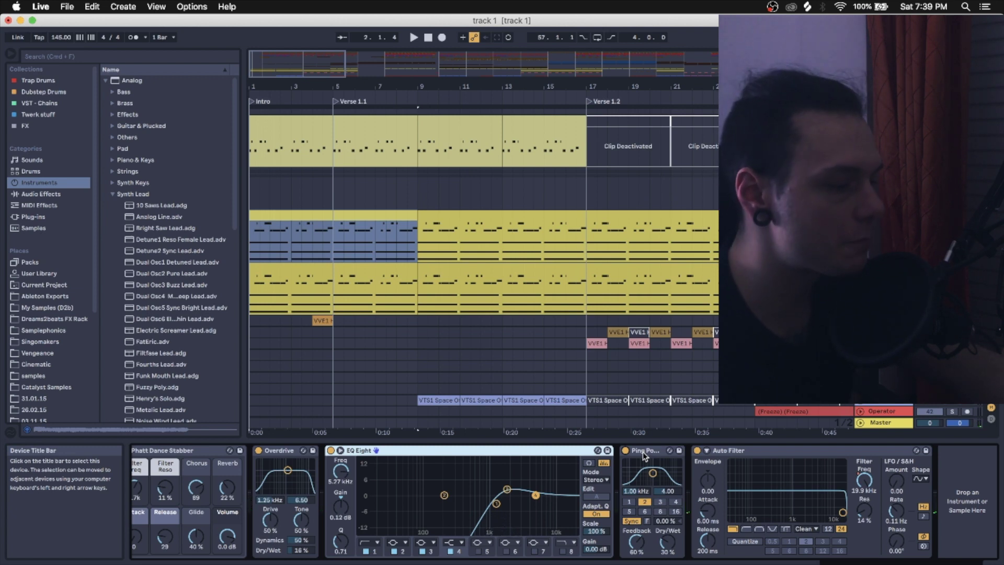
{"action": "key", "text": "space"}
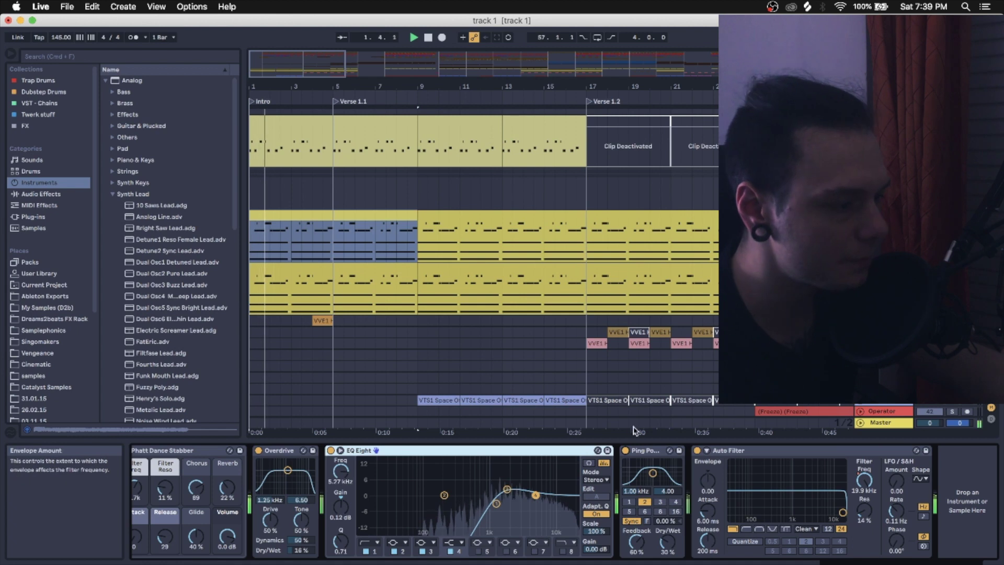
{"action": "key", "text": "space"}
- Unfold the track holding the short orange VVE1 clip before Verse 1.1, and play the arrangement from bar 4
{"action": "scroll", "coordinate": [429, 308], "scroll_direction": "down", "scroll_amount": 2}
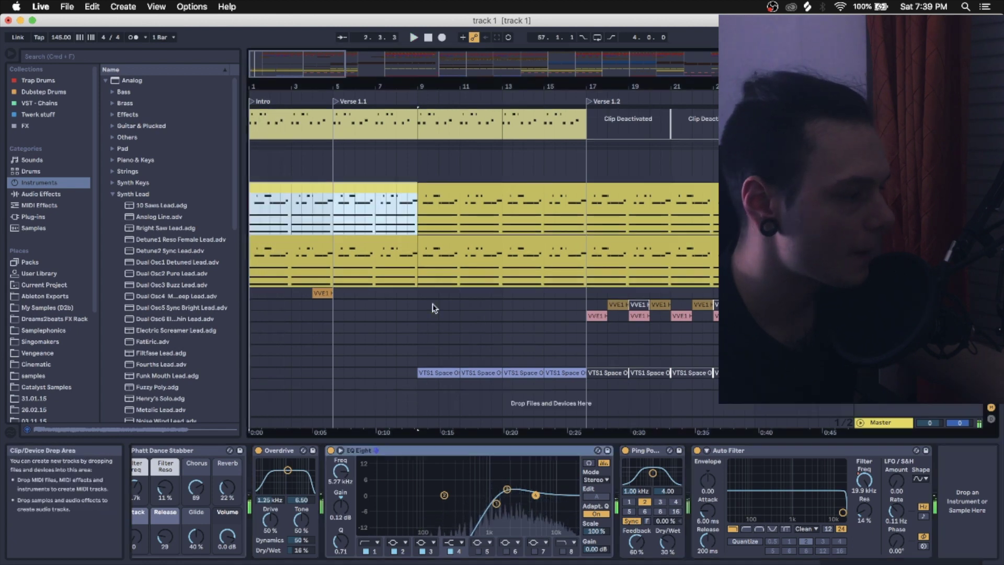
{"action": "left_click", "coordinate": [325, 316]}
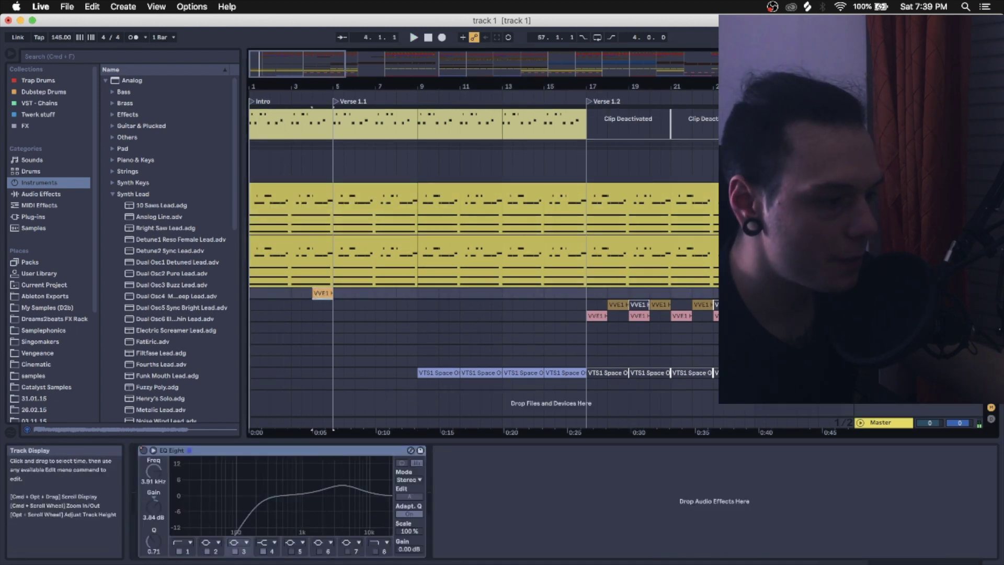
{"action": "scroll", "coordinate": [449, 327], "scroll_direction": "up", "scroll_amount": 3}
{"action": "key", "text": "space"}
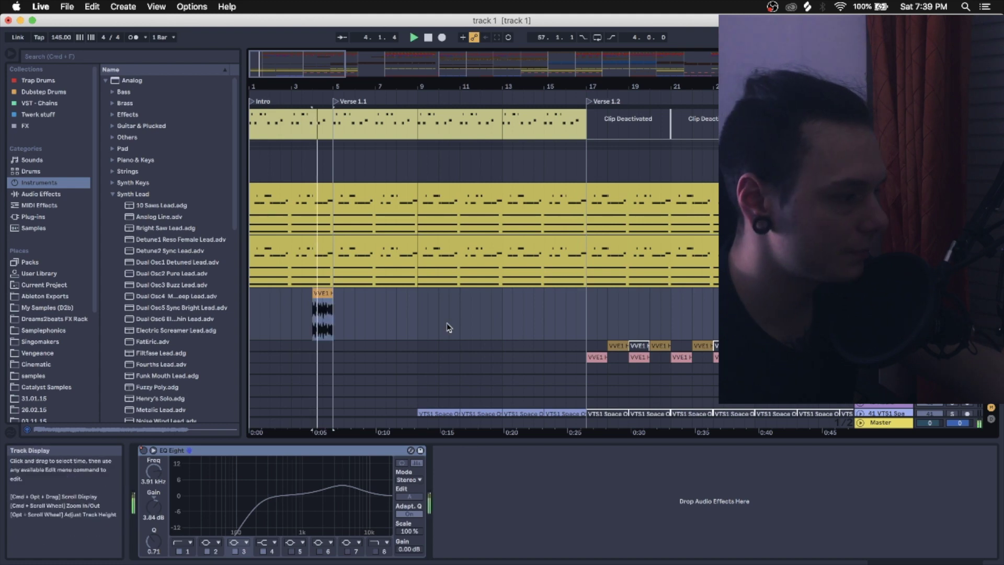
- Stop playback, select the VVE1 clip before Verse 1.1, and place the playback position at bar 4 on the uppermost group track
{"action": "key", "text": "space"}
{"action": "double_click", "coordinate": [322, 314]}
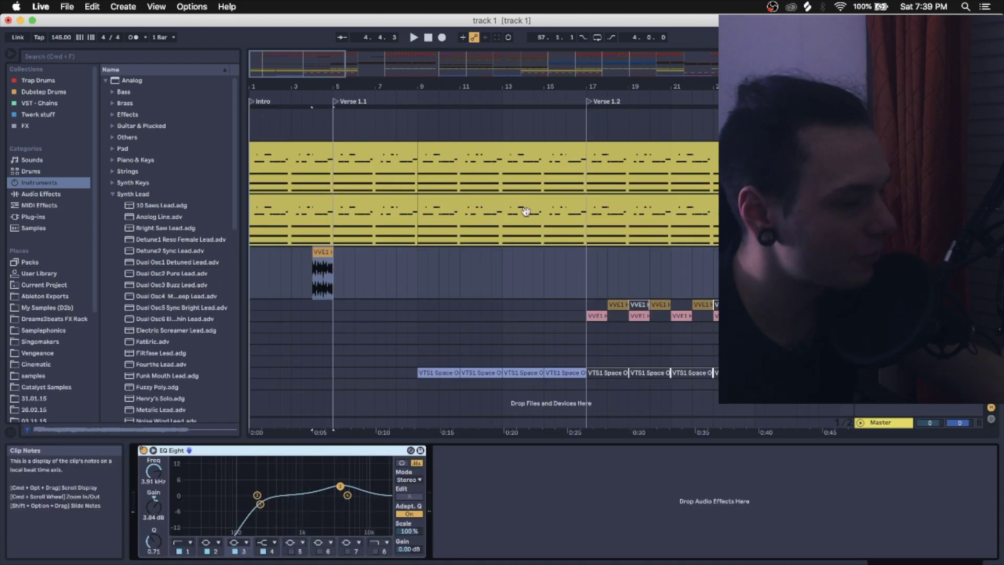
{"action": "scroll", "coordinate": [506, 251], "scroll_direction": "up", "scroll_amount": 5}
{"action": "scroll", "coordinate": [340, 146], "scroll_direction": "down", "scroll_amount": 4}
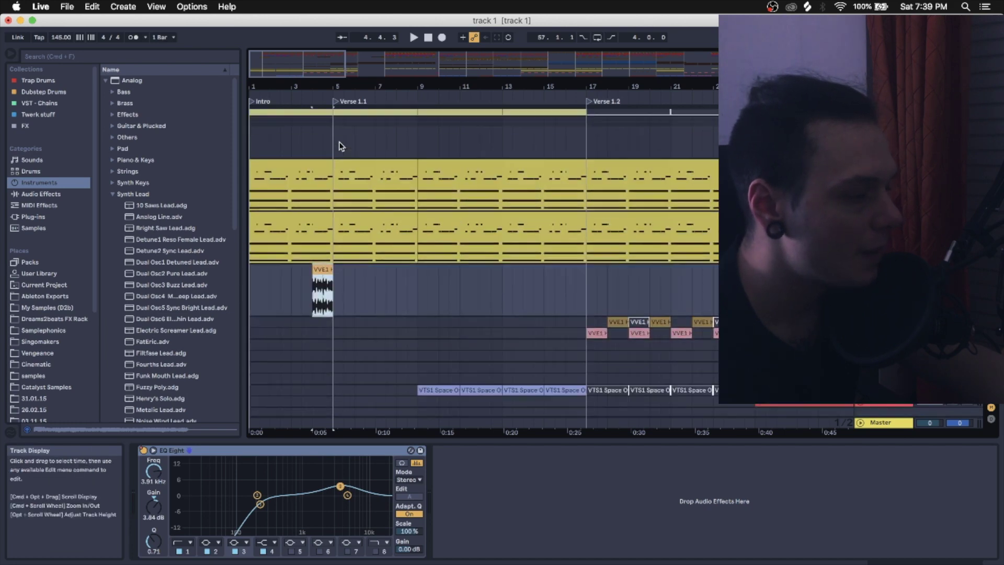
{"action": "scroll", "coordinate": [339, 147], "scroll_direction": "up", "scroll_amount": 5}
{"action": "left_click", "coordinate": [321, 127]}
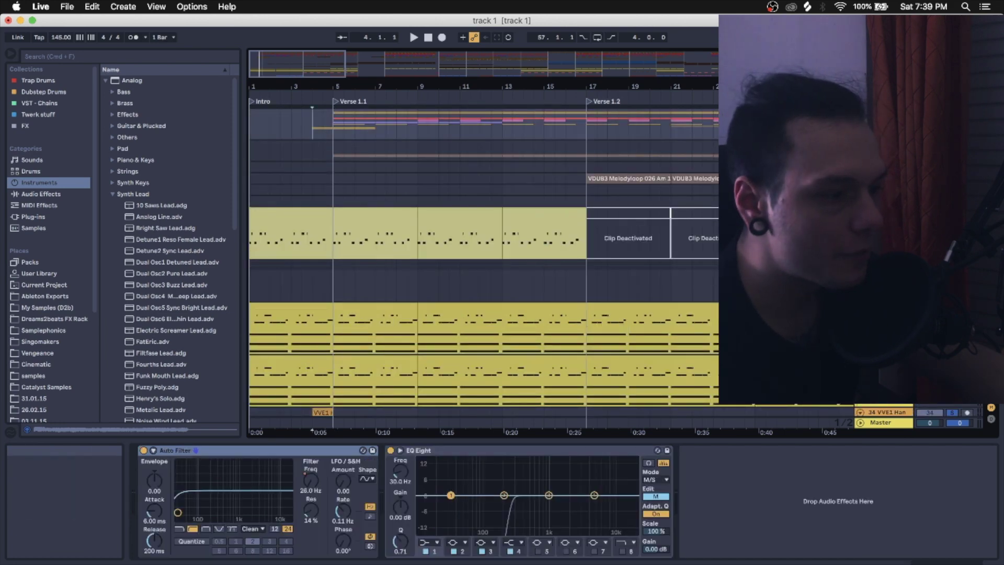
- Audition the brown 164 loop track from bar 5 at the start of Verse 1.1
{"action": "scroll", "coordinate": [459, 197], "scroll_direction": "down", "scroll_amount": 5}
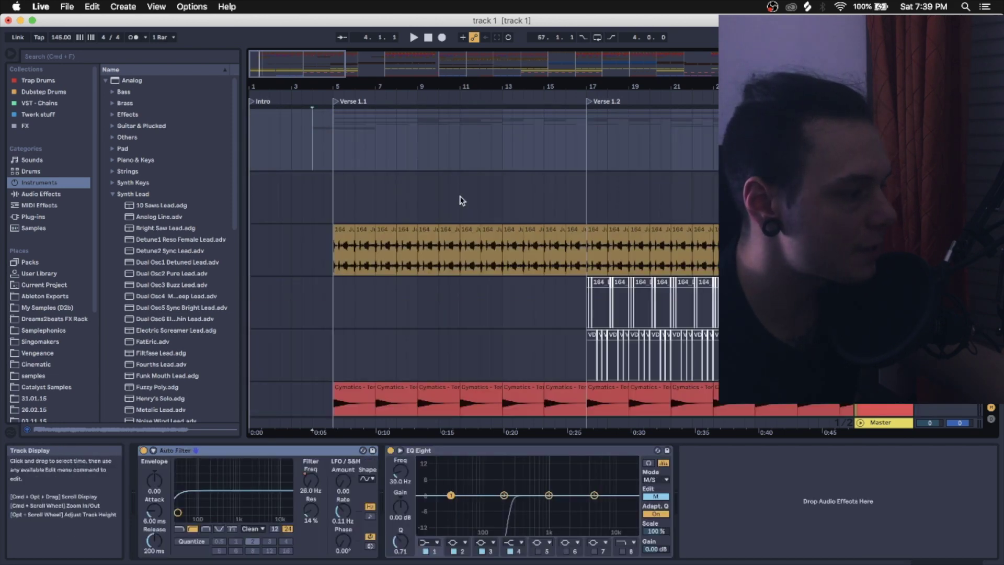
{"action": "scroll", "coordinate": [330, 176], "scroll_direction": "down", "scroll_amount": 3}
{"action": "left_click", "coordinate": [329, 176]}
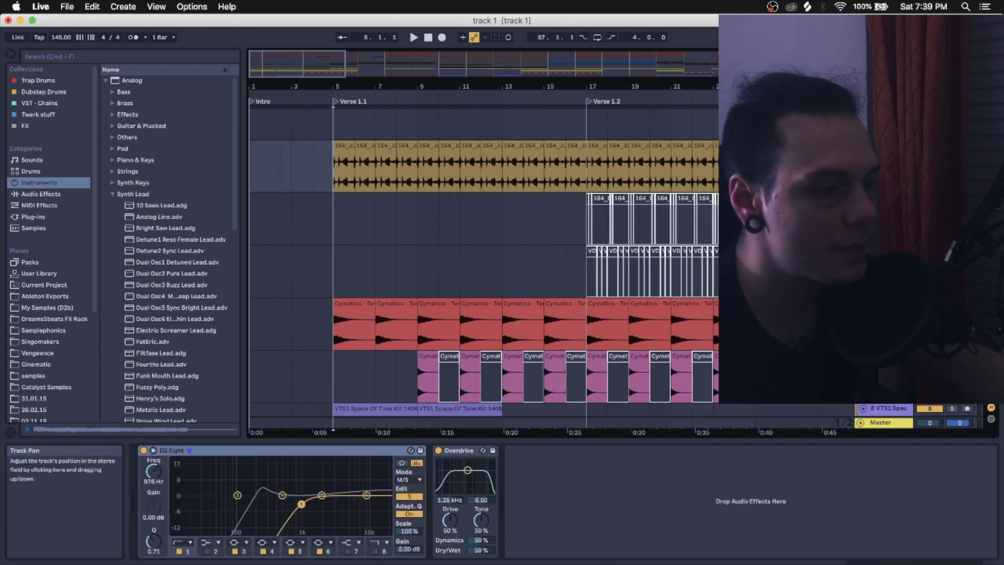
{"action": "key", "text": "space"}
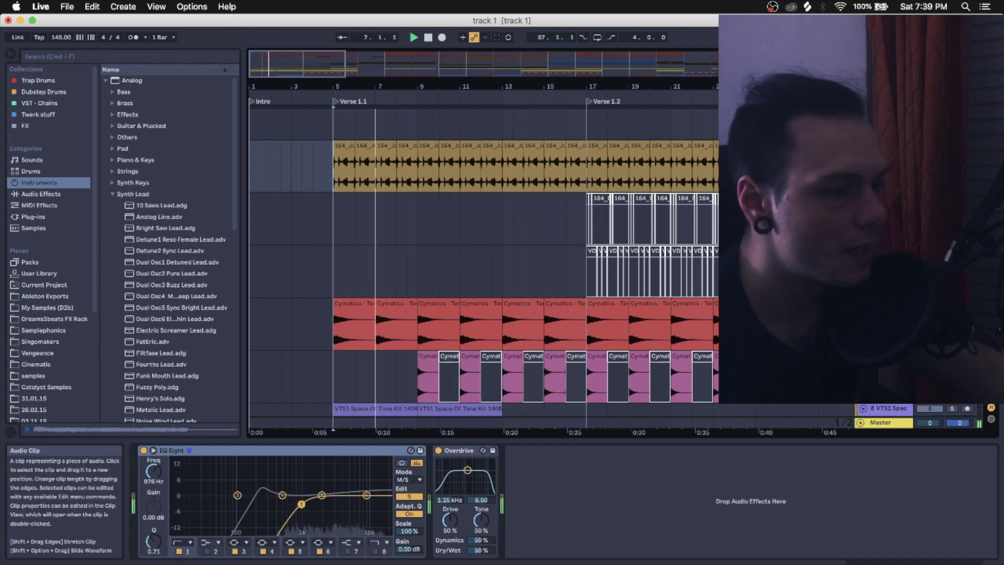
{"action": "key", "text": "space"}
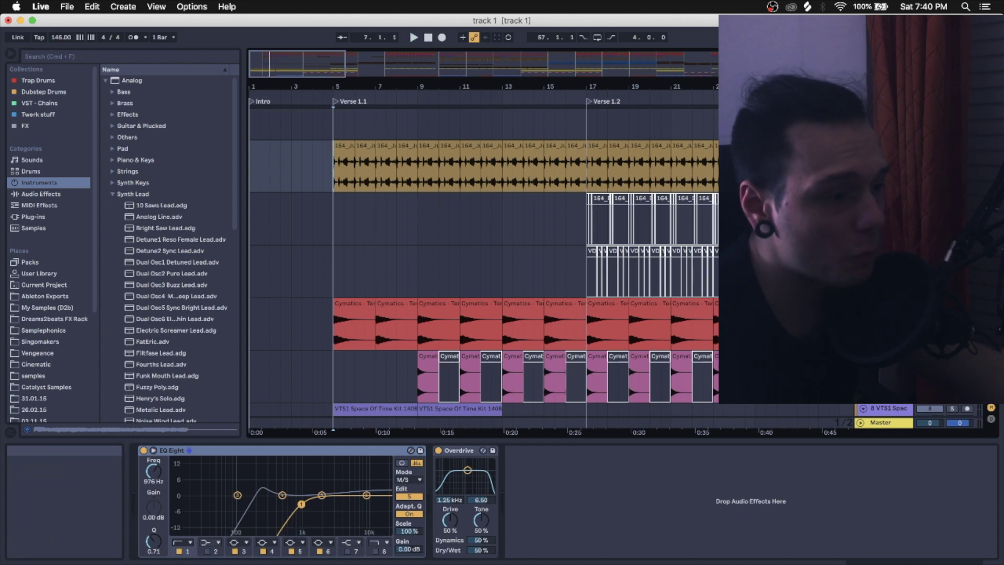
{"action": "scroll", "coordinate": [647, 278], "scroll_direction": "down", "scroll_amount": 3}
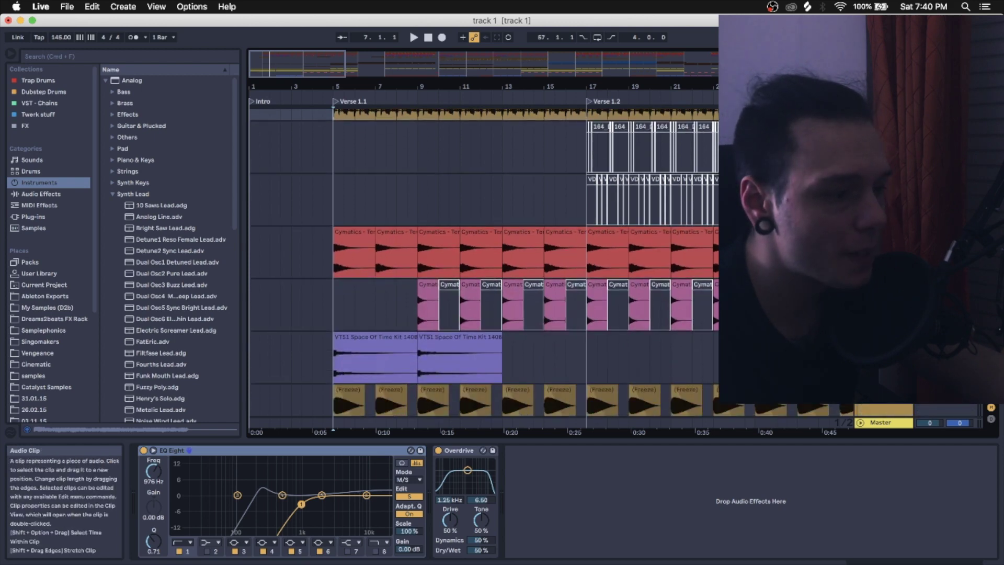
{"action": "key", "text": "space"}
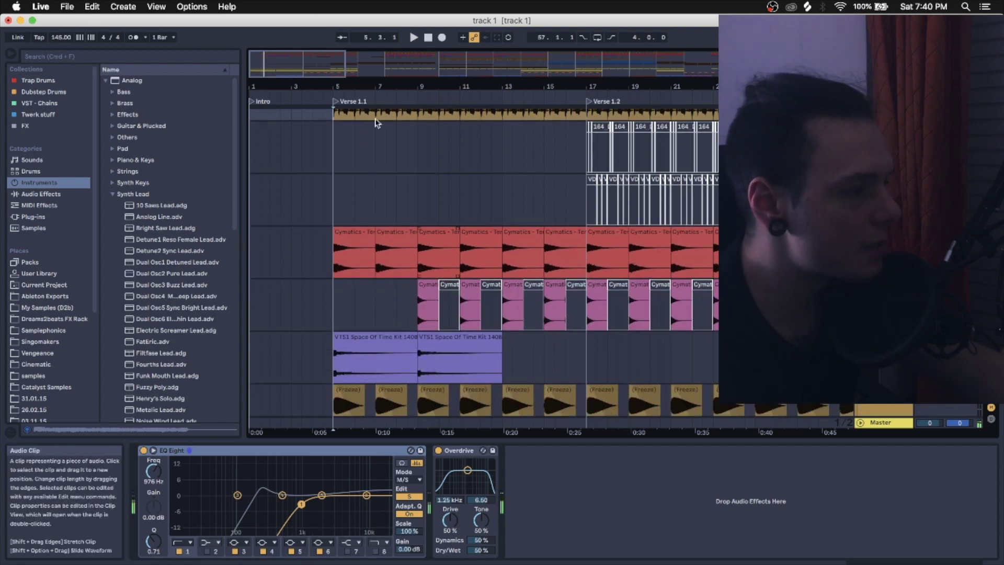
- Audition the purple VTS1 Space Of Time Kit Impact FX track from the start of Verse 1.1 and again from bar 9
{"action": "left_click_drag", "start_coordinate": [368, 89], "coordinate": [367, 136]}
{"action": "key", "text": "minus"}
{"action": "key", "text": "minus"}
{"action": "key", "text": "minus"}
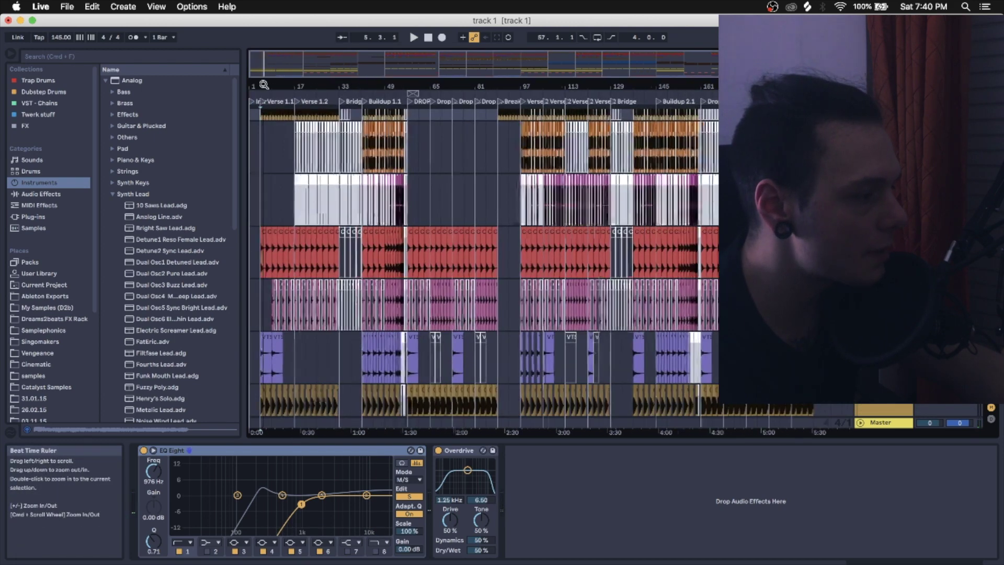
{"action": "key", "text": "plus"}
{"action": "scroll", "coordinate": [370, 264], "scroll_direction": "down", "scroll_amount": 2}
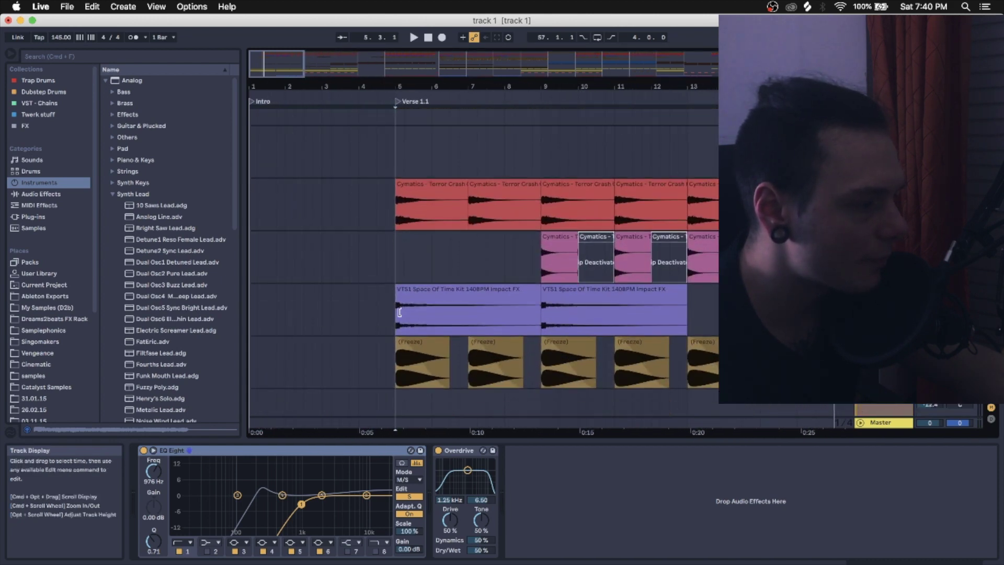
{"action": "left_click", "coordinate": [370, 264]}
{"action": "key", "text": "space"}
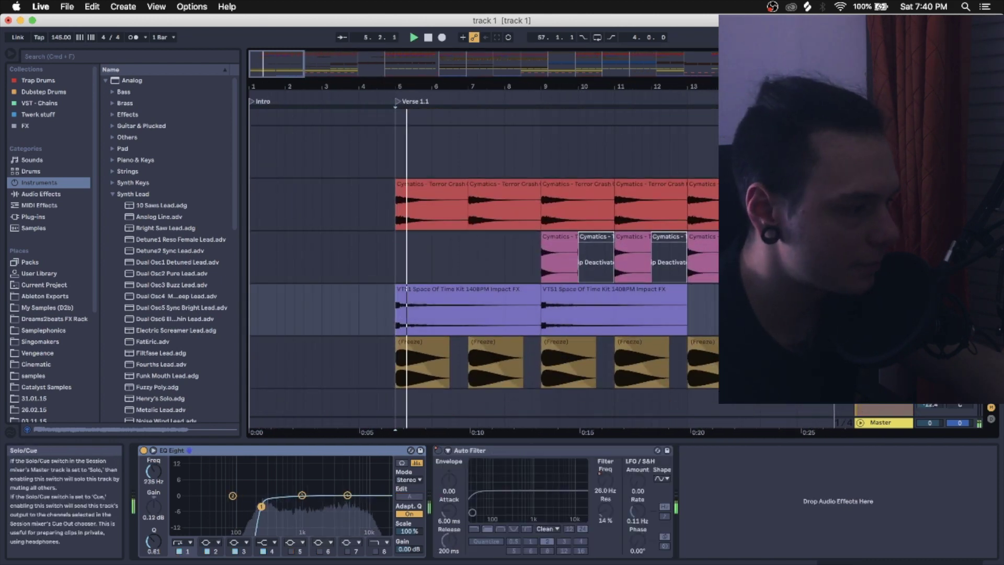
{"action": "scroll", "coordinate": [542, 280], "scroll_direction": "down", "scroll_amount": 2}
{"action": "scroll", "coordinate": [542, 280], "scroll_direction": "down", "scroll_amount": 1}
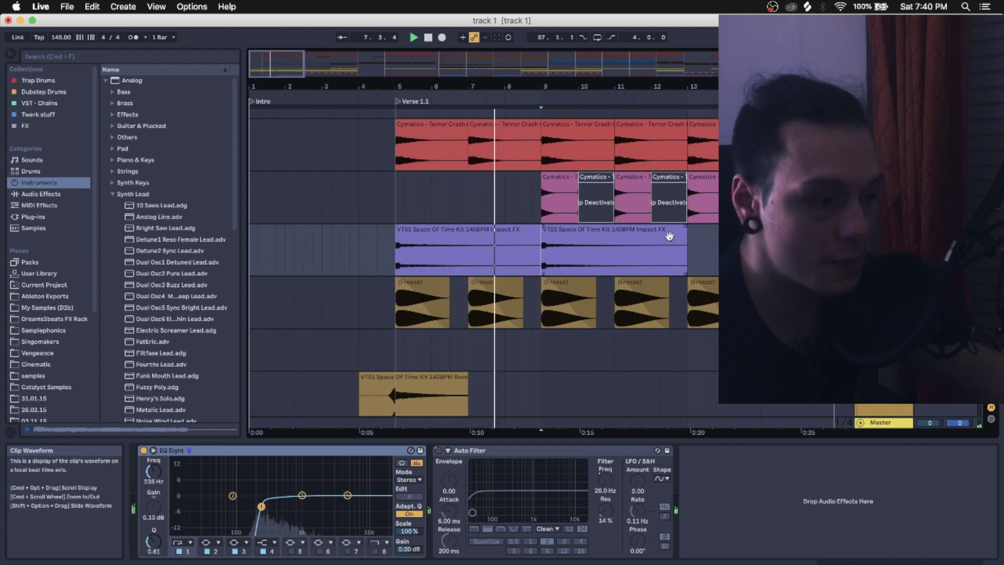
{"action": "key", "text": "space"}
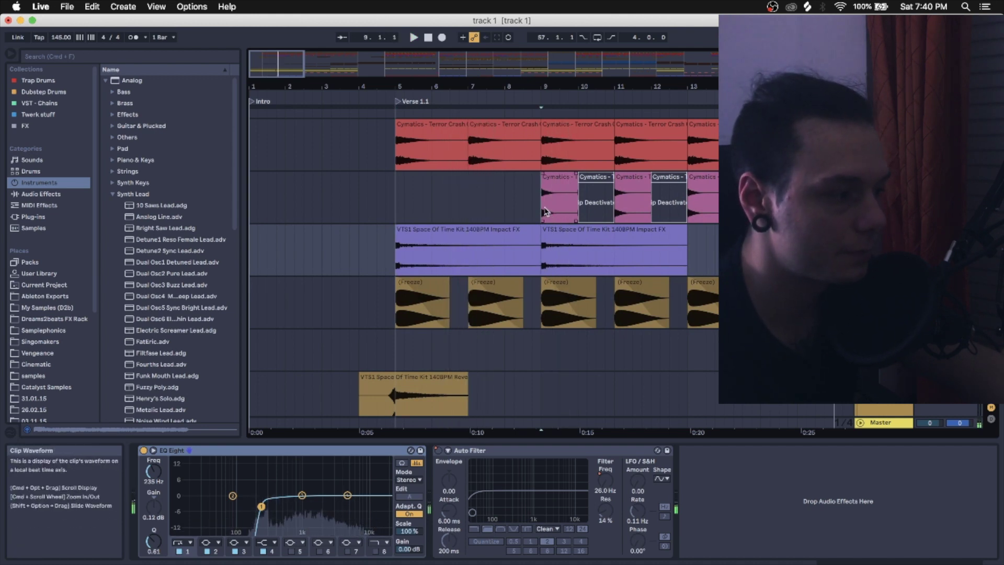
- Audition the pink Cymatics Terror Crash track from bar 9 with its EQ Eight in view
{"action": "left_click", "coordinate": [889, 178]}
{"action": "left_click_drag", "start_coordinate": [604, 93], "coordinate": [483, 90]}
{"action": "key", "text": "space"}
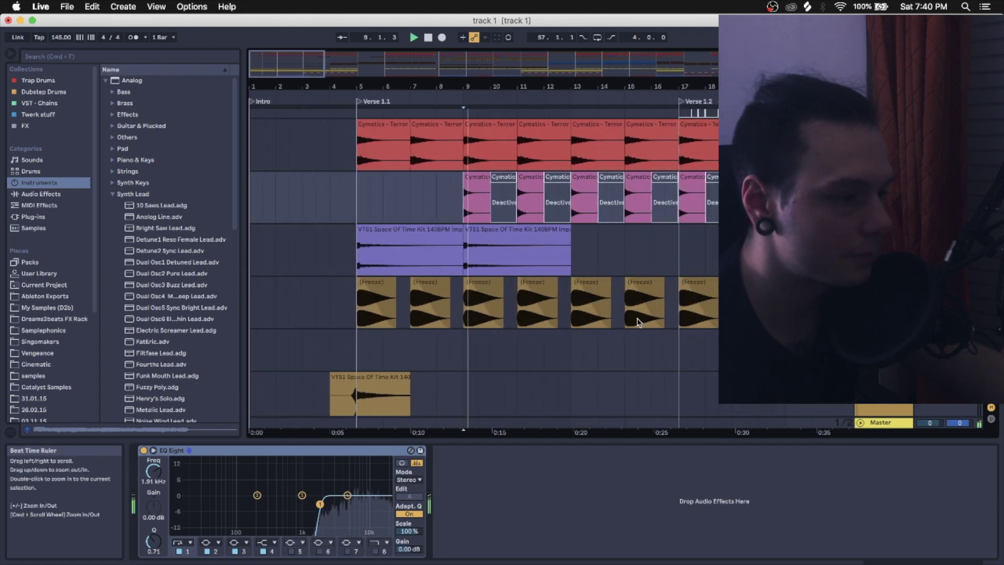
{"action": "key", "text": "space"}
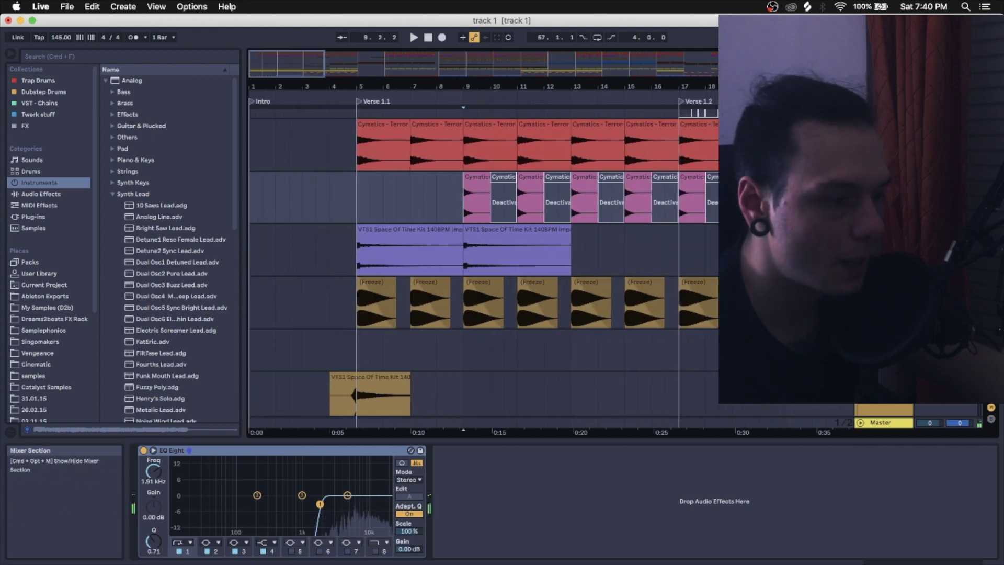
- Audition the brown frozen track from bar 5 with its Utility and sidechained Compressor in view
{"action": "left_click", "coordinate": [353, 315]}
{"action": "left_click_drag", "start_coordinate": [361, 73], "coordinate": [361, 79]}
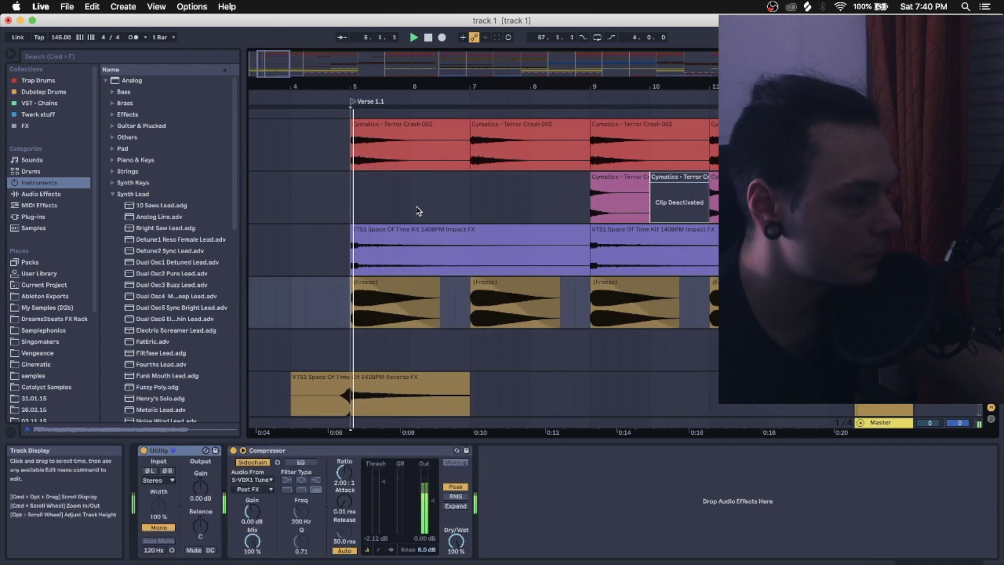
{"action": "left_click", "coordinate": [353, 313]}
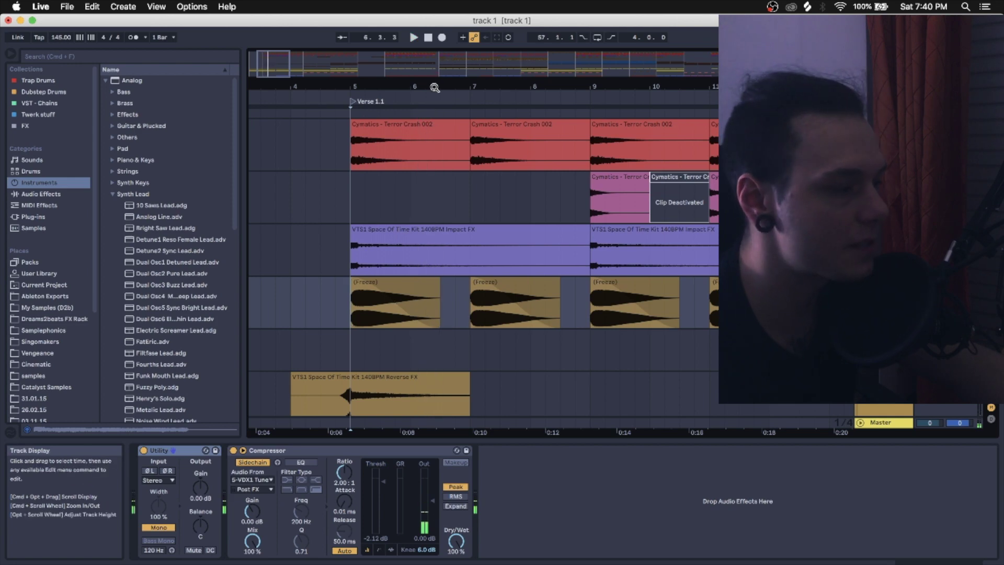
{"action": "key", "text": "space"}
- Play from the start of Verse 1.1 while locating and unfolding the frozen brownish-pink track whose active clips begin there
{"action": "left_click_drag", "start_coordinate": [437, 92], "coordinate": [436, 58]}
{"action": "scroll", "coordinate": [320, 285], "scroll_direction": "down", "scroll_amount": 10}
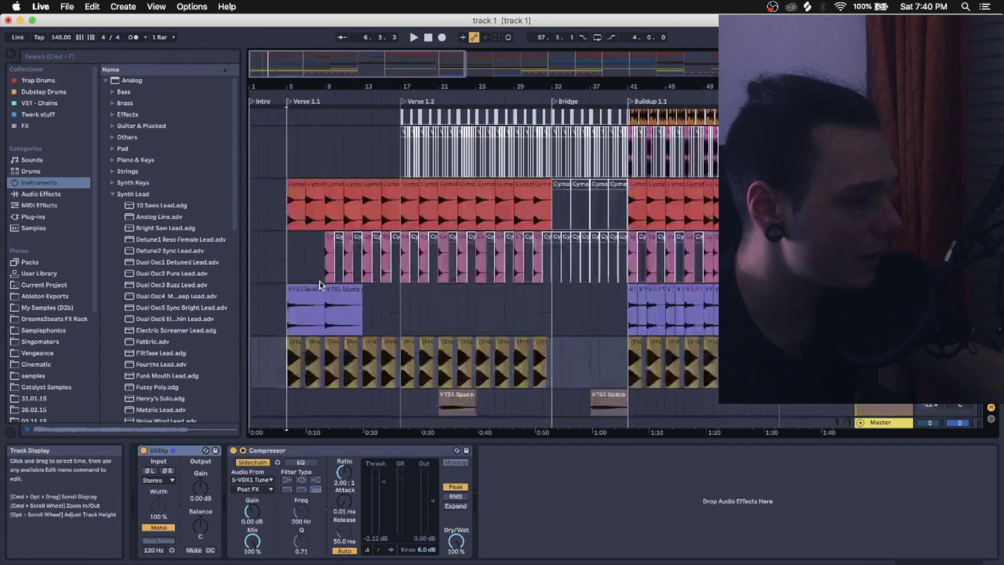
{"action": "scroll", "coordinate": [321, 285], "scroll_direction": "down", "scroll_amount": 5}
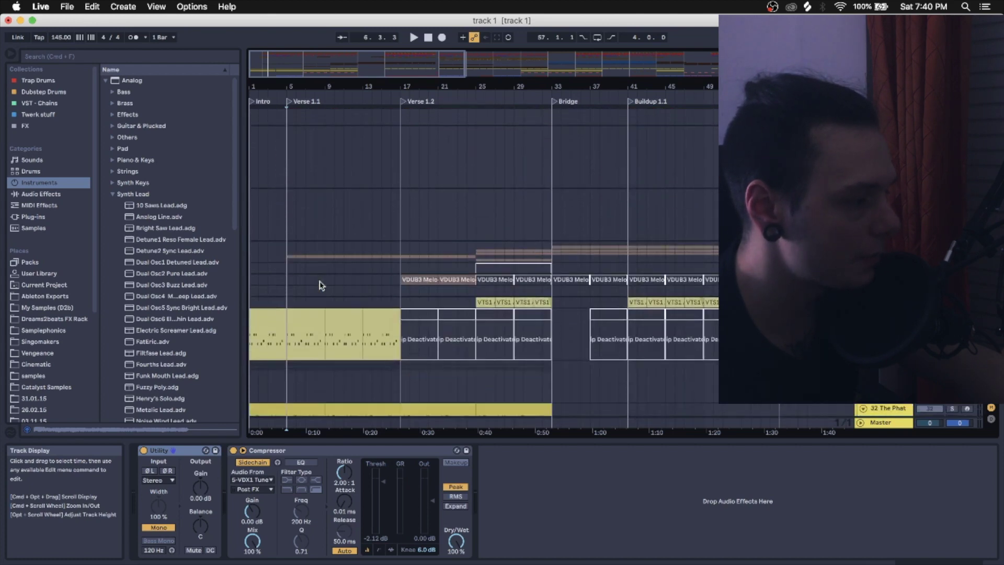
{"action": "left_click", "coordinate": [289, 241]}
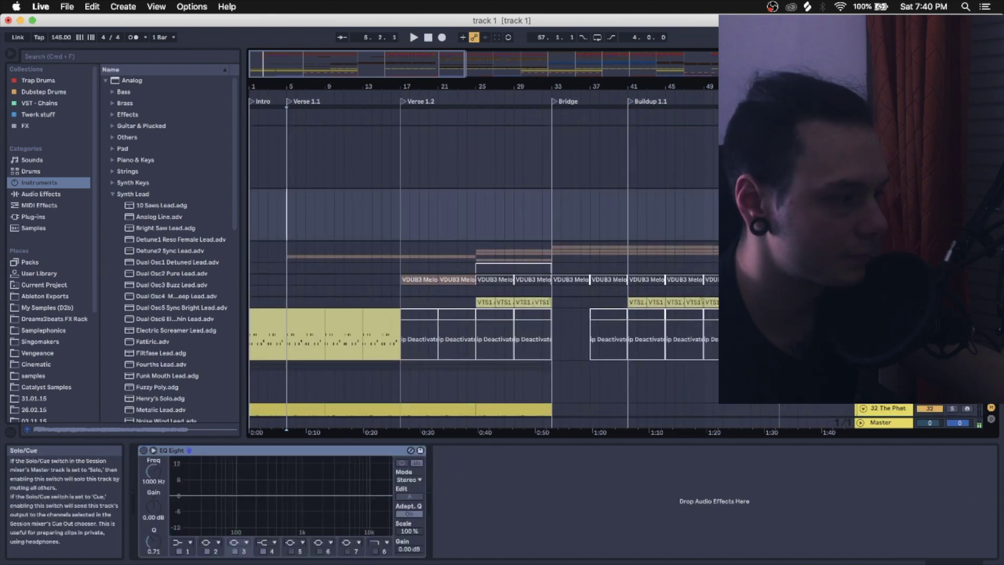
{"action": "key", "text": "space"}
{"action": "key", "text": "plus"}
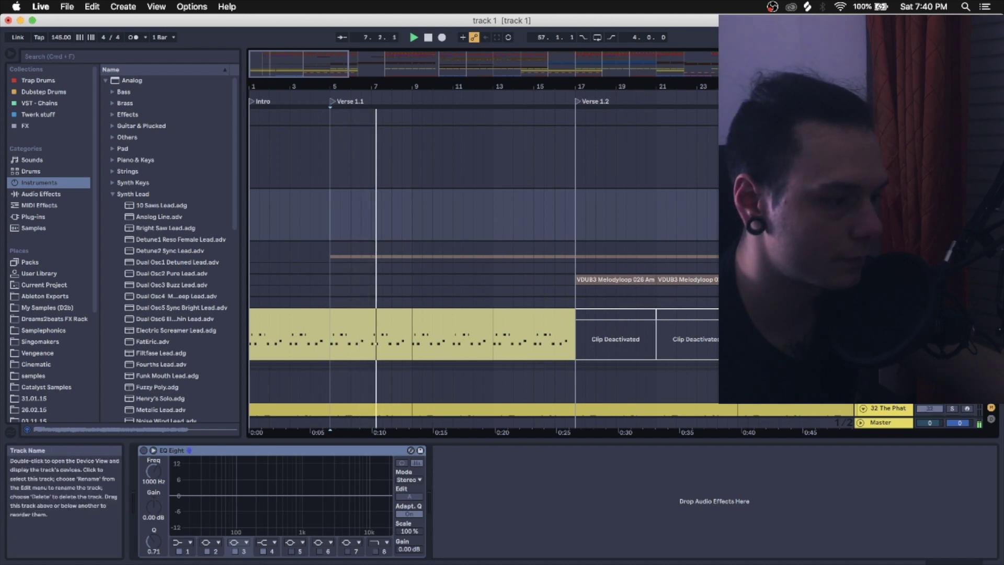
{"action": "scroll", "coordinate": [483, 261], "scroll_direction": "down", "scroll_amount": 3}
{"action": "scroll", "coordinate": [468, 260], "scroll_direction": "down", "scroll_amount": 3}
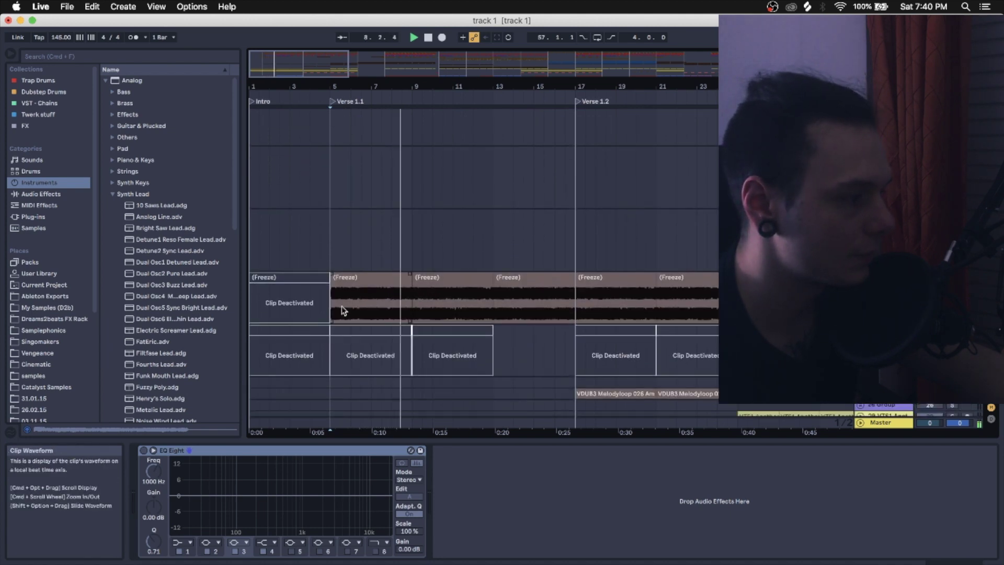
{"action": "key", "text": "space"}
- Audition the unfolded frozen track from bar 5 with its EQ Eight and Auto Pan in view, and place the playback position at bar 9
{"action": "left_click", "coordinate": [331, 307]}
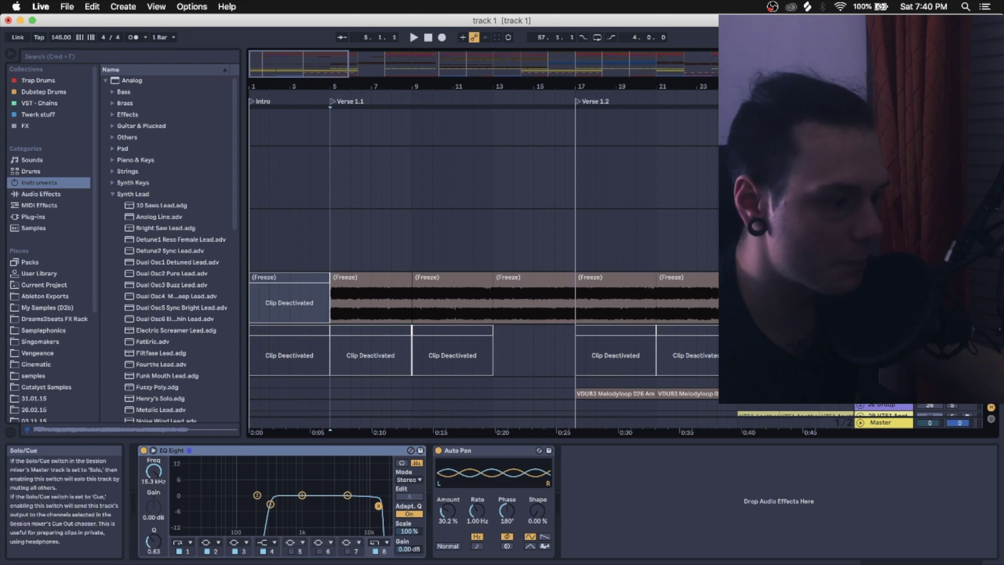
{"action": "key", "text": "space"}
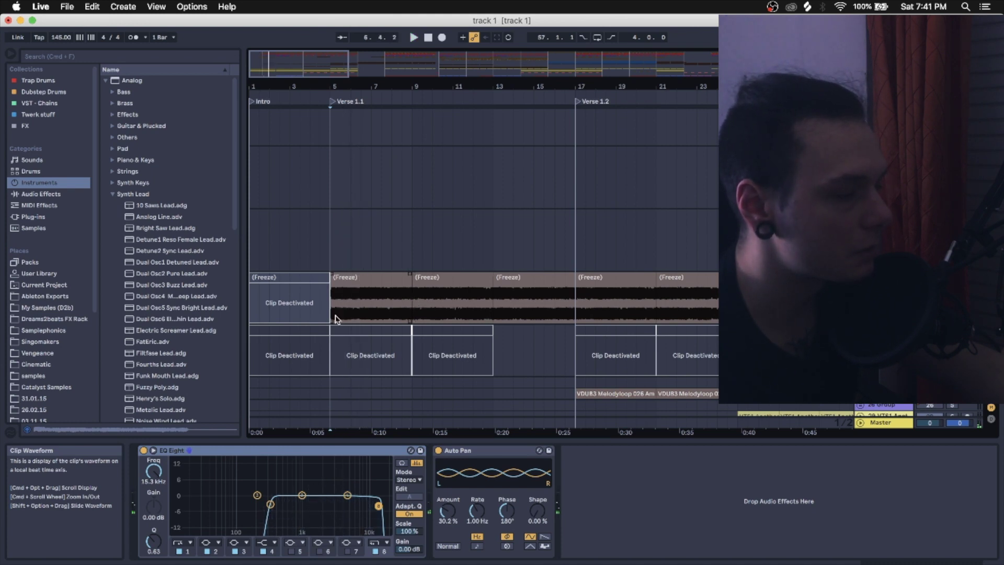
{"action": "key", "text": "space"}
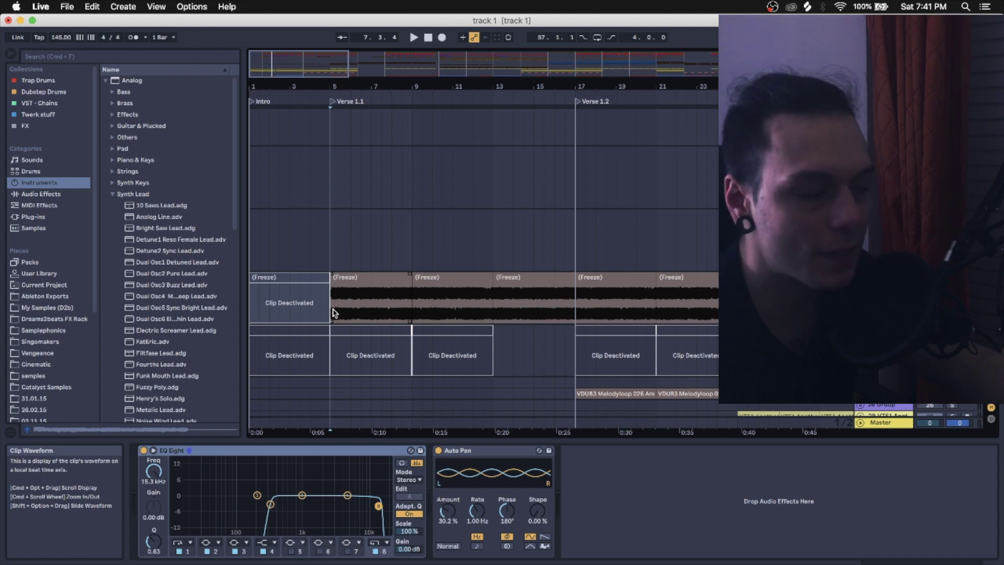
{"action": "key", "text": "space"}
{"action": "scroll", "coordinate": [416, 304], "scroll_direction": "down", "scroll_amount": 5}
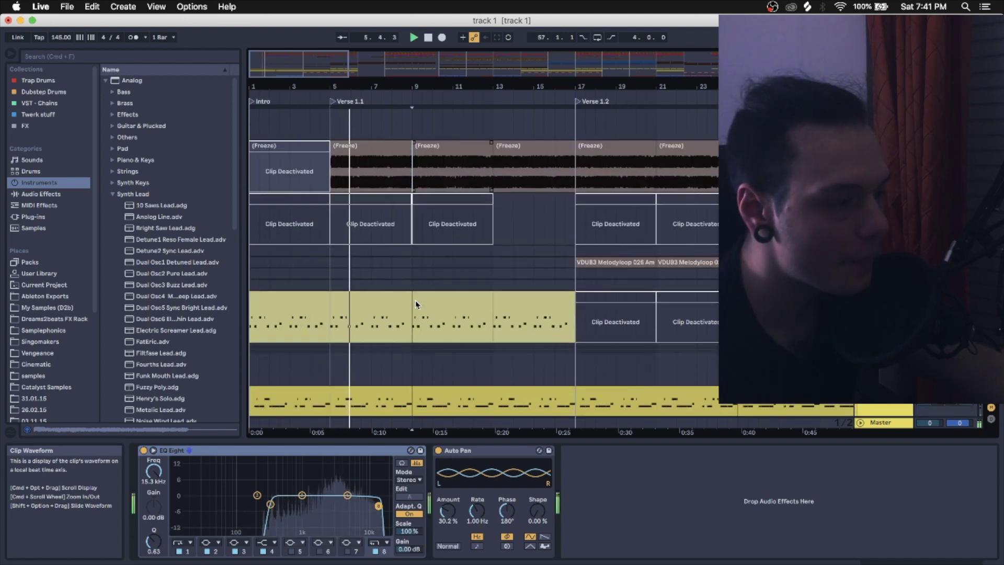
{"action": "key", "text": "space"}
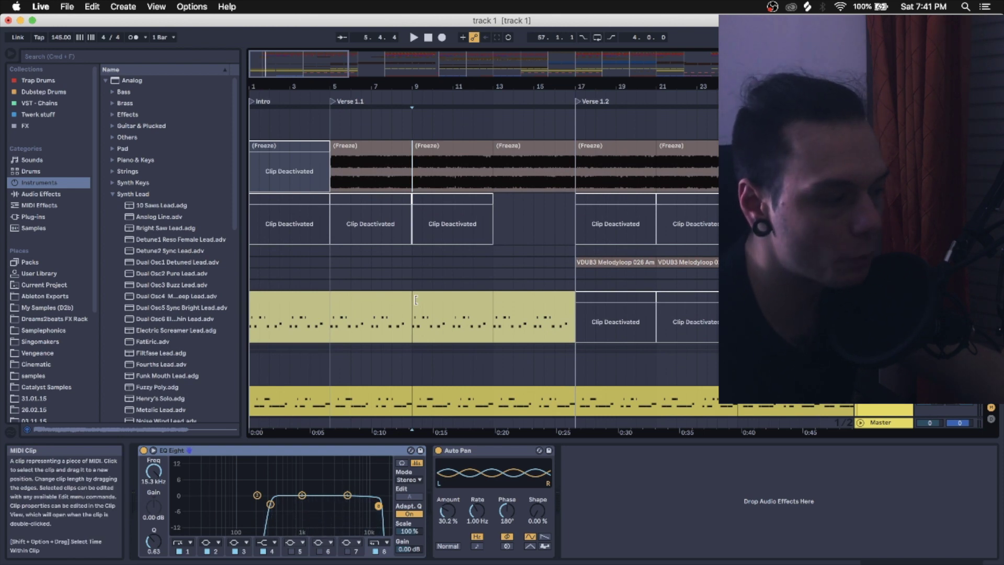
- Play the arrangement from bar 9 and look through the tracks that sound in the second part of Verse 1.1
{"action": "key", "text": "space"}
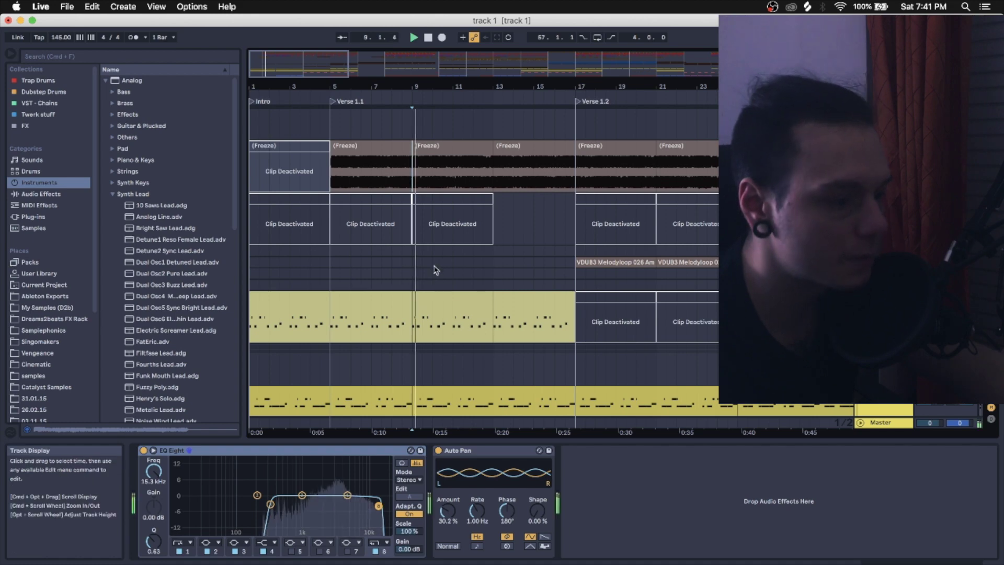
{"action": "scroll", "coordinate": [471, 268], "scroll_direction": "down", "scroll_amount": 5}
{"action": "scroll", "coordinate": [471, 269], "scroll_direction": "up", "scroll_amount": 3}
{"action": "scroll", "coordinate": [472, 270], "scroll_direction": "up", "scroll_amount": 3}
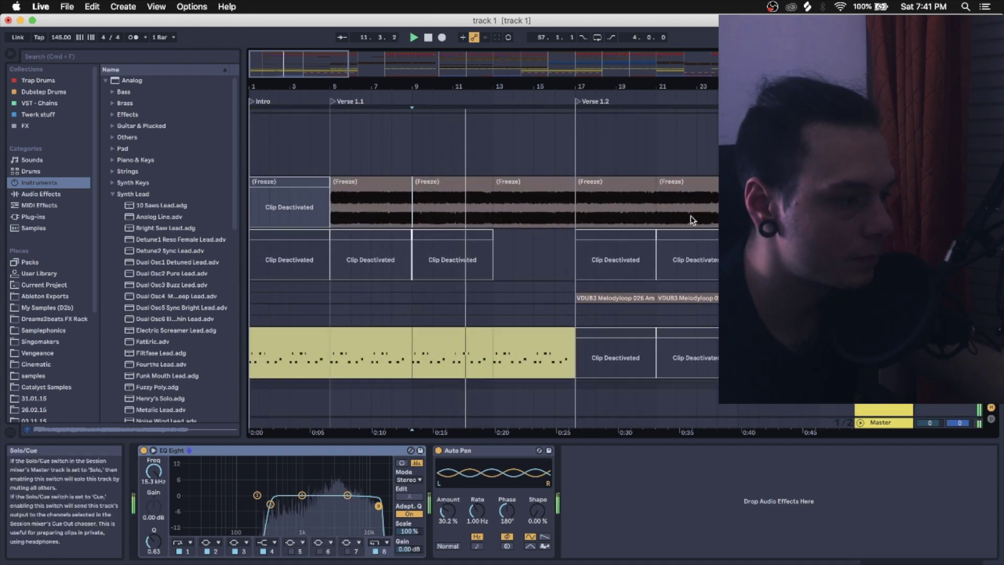
{"action": "scroll", "coordinate": [690, 218], "scroll_direction": "up", "scroll_amount": 6}
{"action": "scroll", "coordinate": [691, 220], "scroll_direction": "down", "scroll_amount": 8}
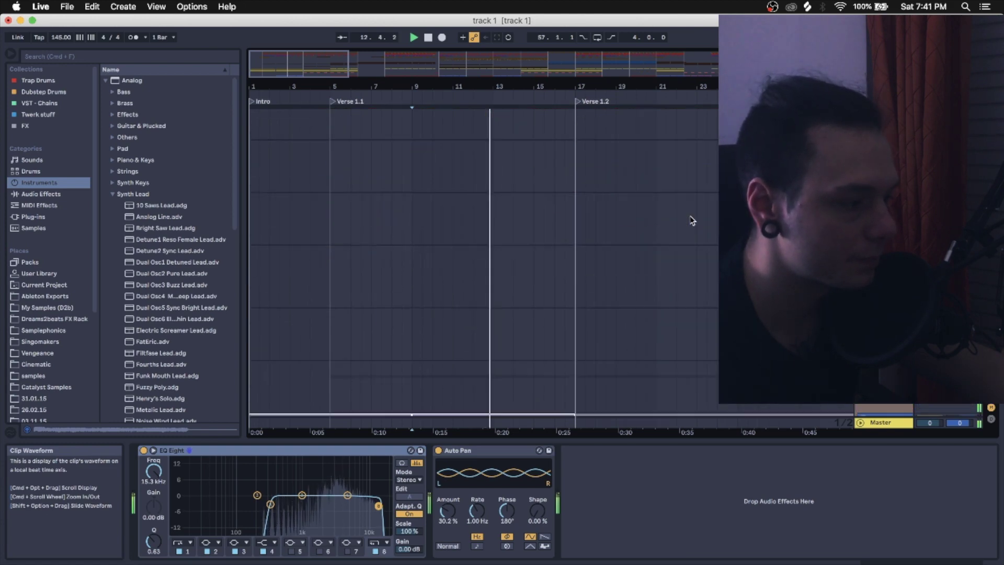
{"action": "scroll", "coordinate": [614, 92], "scroll_direction": "down", "scroll_amount": 3}
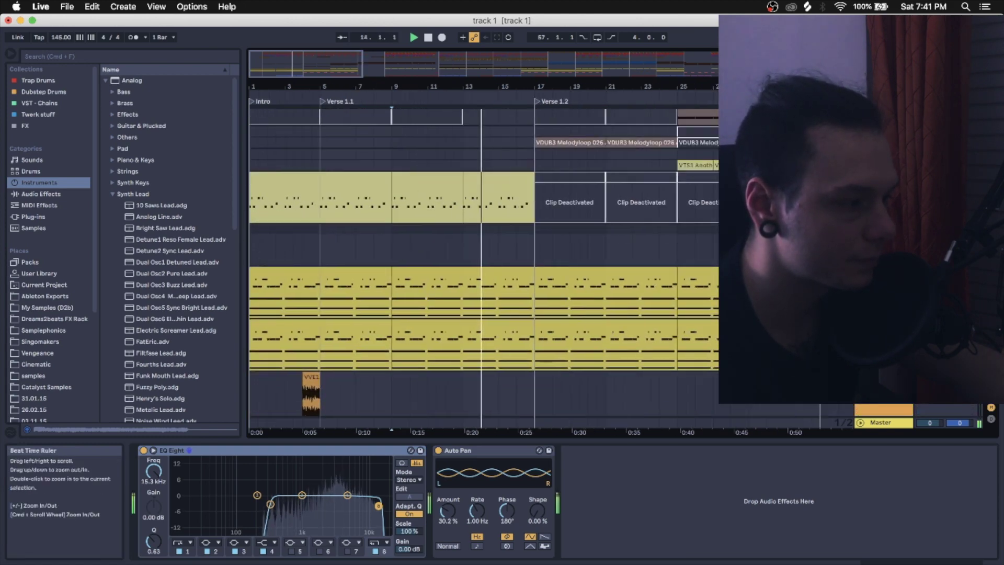
- Unfold the blue VTS1 track starting at bar 9 and both VVE1 tracks starting around Verse 1.2, and stop playback
{"action": "scroll", "coordinate": [476, 261], "scroll_direction": "down", "scroll_amount": 5}
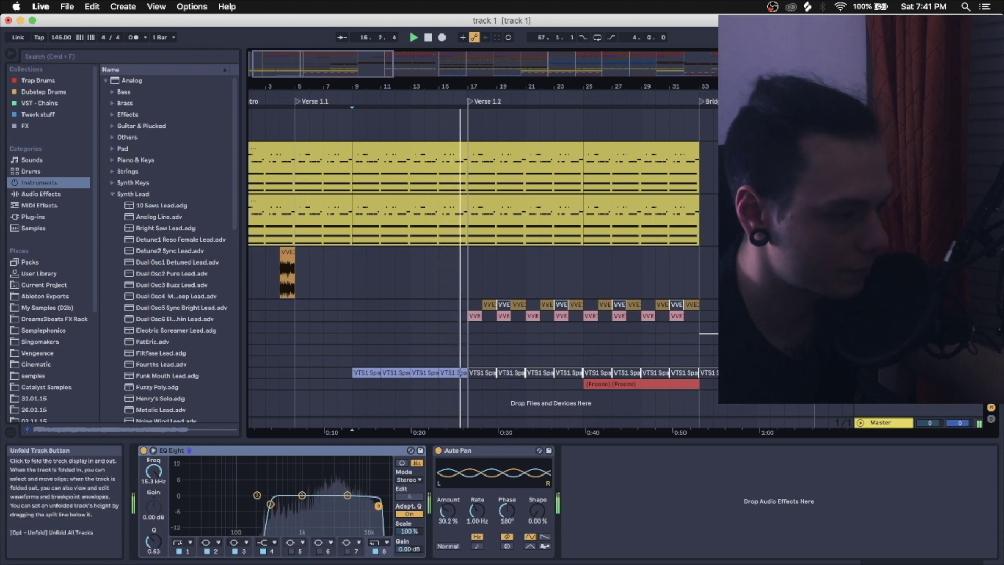
{"action": "scroll", "coordinate": [687, 314], "scroll_direction": "down", "scroll_amount": 3}
{"action": "scroll", "coordinate": [687, 314], "scroll_direction": "up", "scroll_amount": 5}
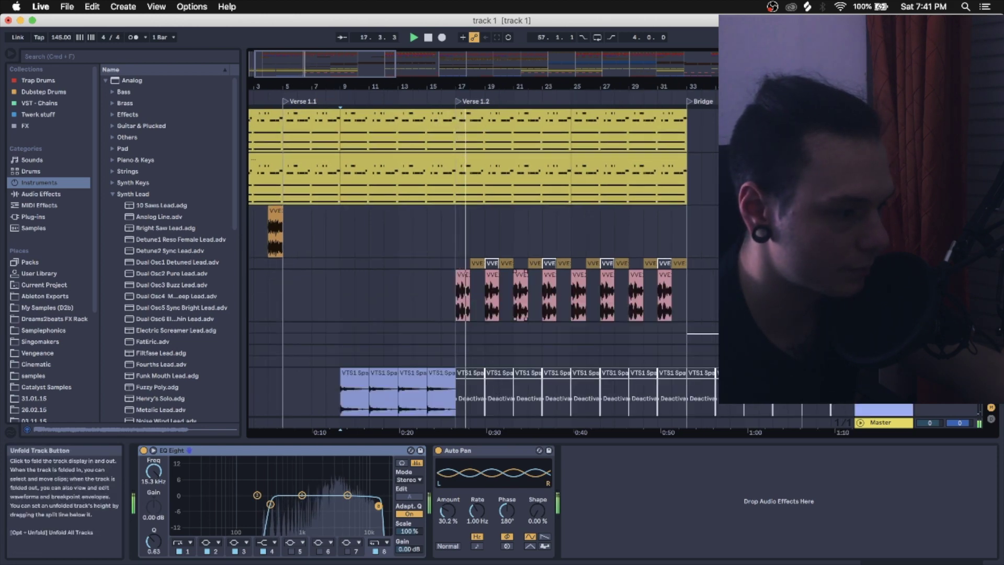
{"action": "key", "text": "space"}
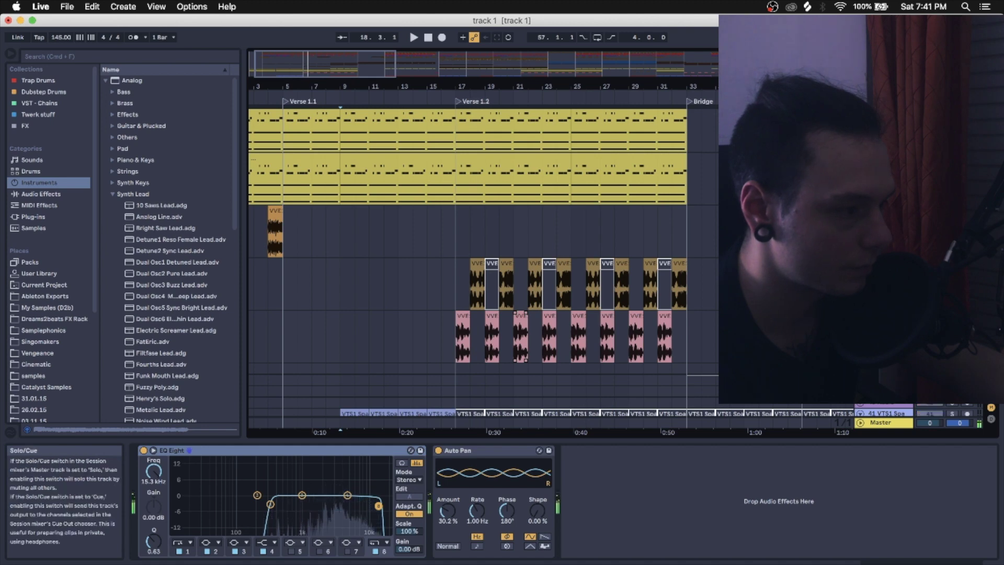
- Inspect the VVE1 HandsUp Loops 009 clip at bar 18 and audition the two VVE1 tracks from bars 18 and 17
{"action": "left_click", "coordinate": [476, 296]}
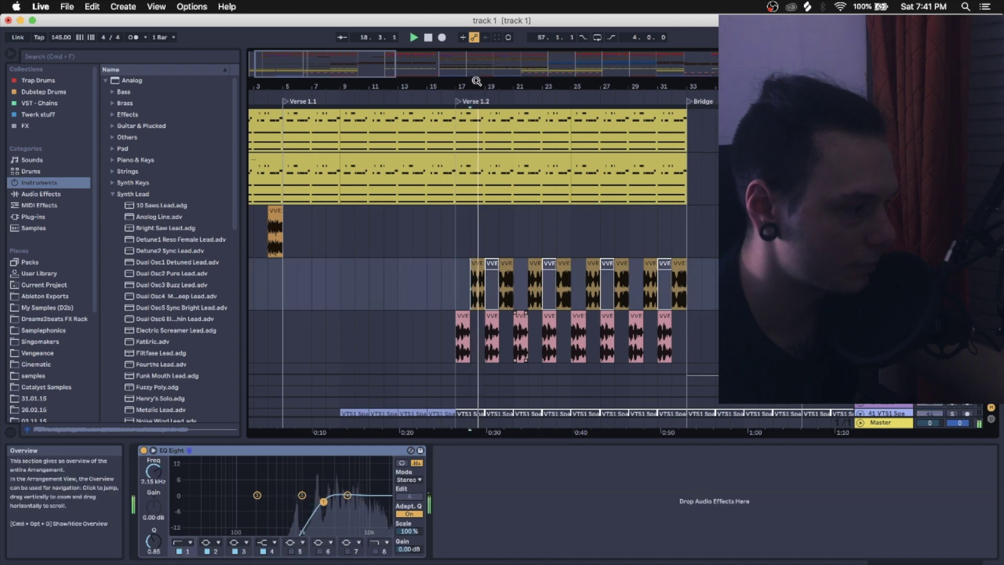
{"action": "left_click_drag", "start_coordinate": [475, 91], "coordinate": [475, 112]}
{"action": "double_click", "coordinate": [485, 288]}
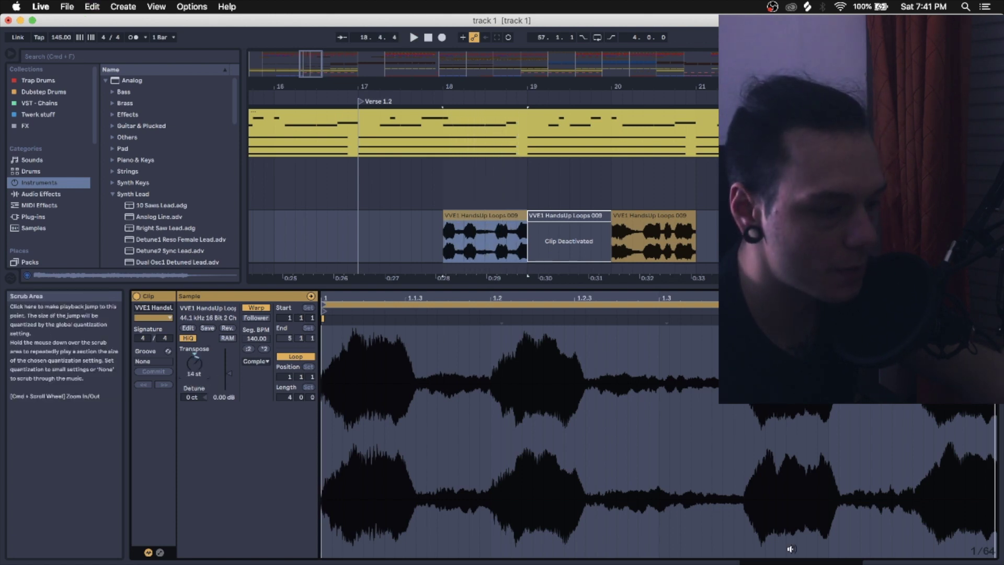
{"action": "key", "text": "shift+Tab"}
{"action": "key", "text": "space"}
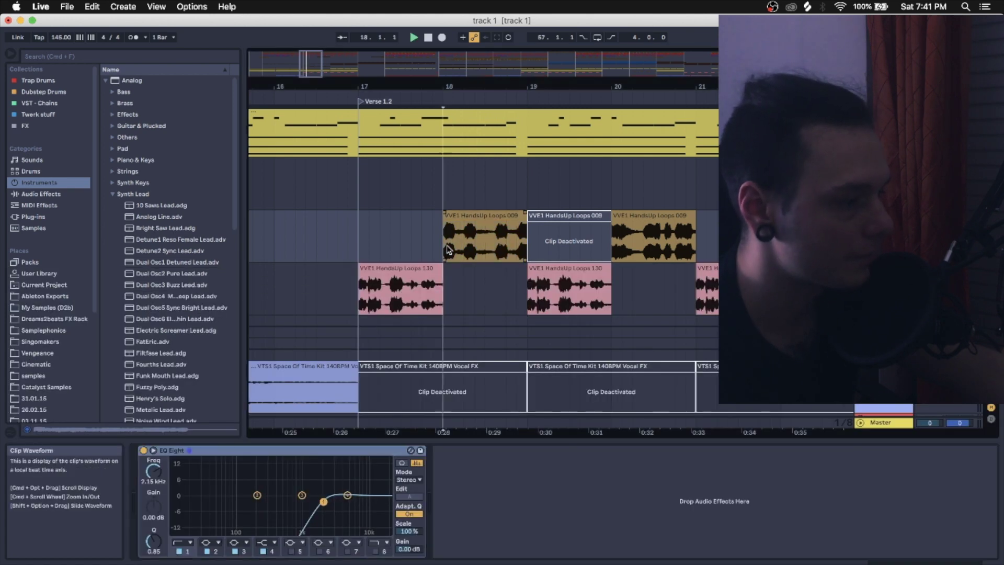
{"action": "key", "text": "space"}
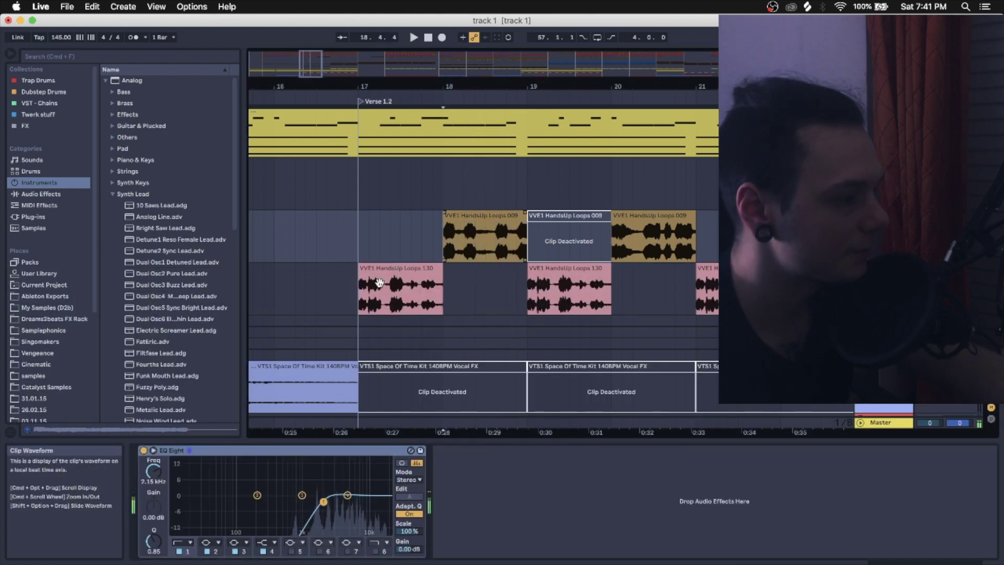
{"action": "left_click", "coordinate": [358, 253]}
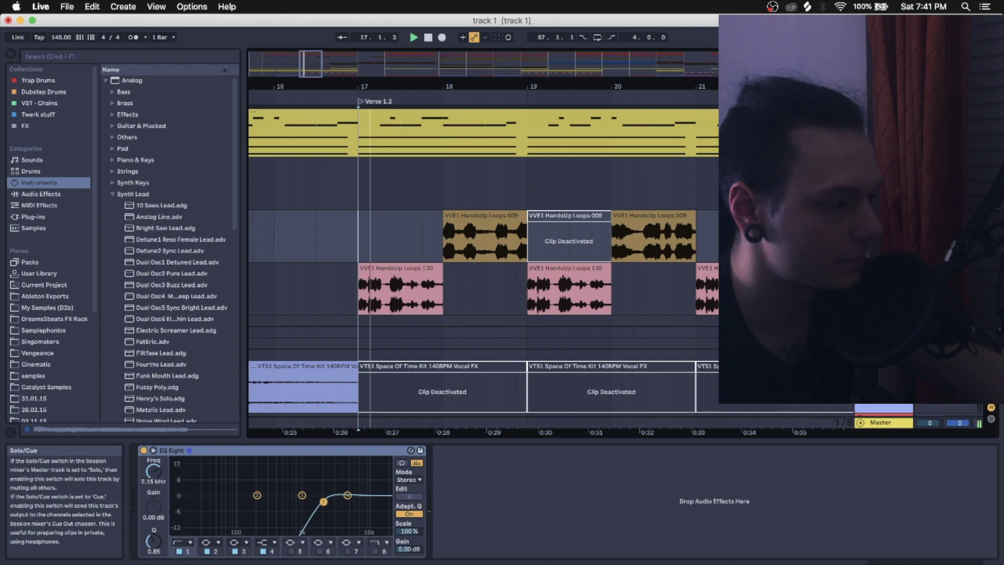
{"action": "key", "text": "space"}
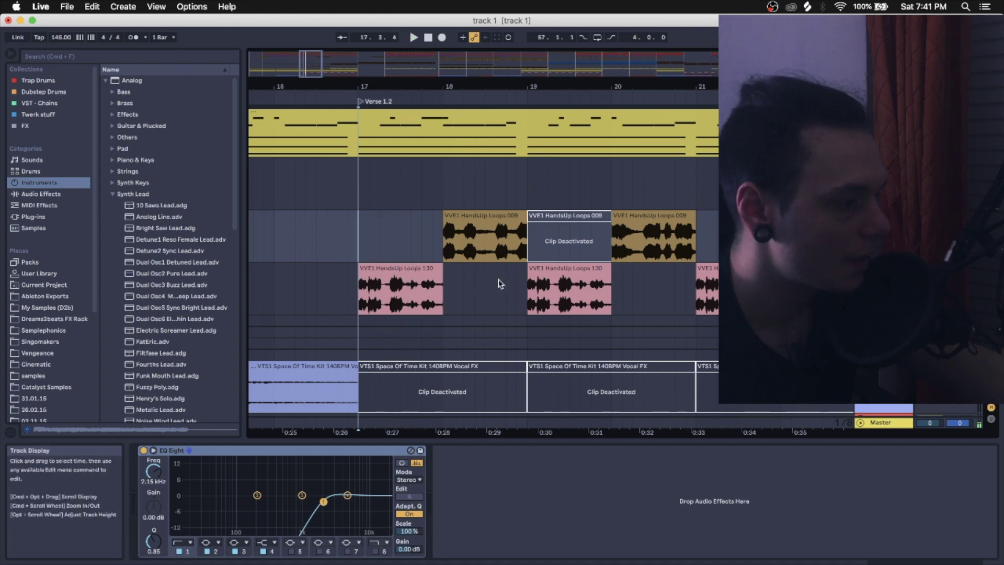
- Unfold the VDUB3 Melodyloop 026 track starting at Verse 1.2, bring up its effect chain and audition it from bar 17
{"action": "scroll", "coordinate": [499, 280], "scroll_direction": "up", "scroll_amount": 6}
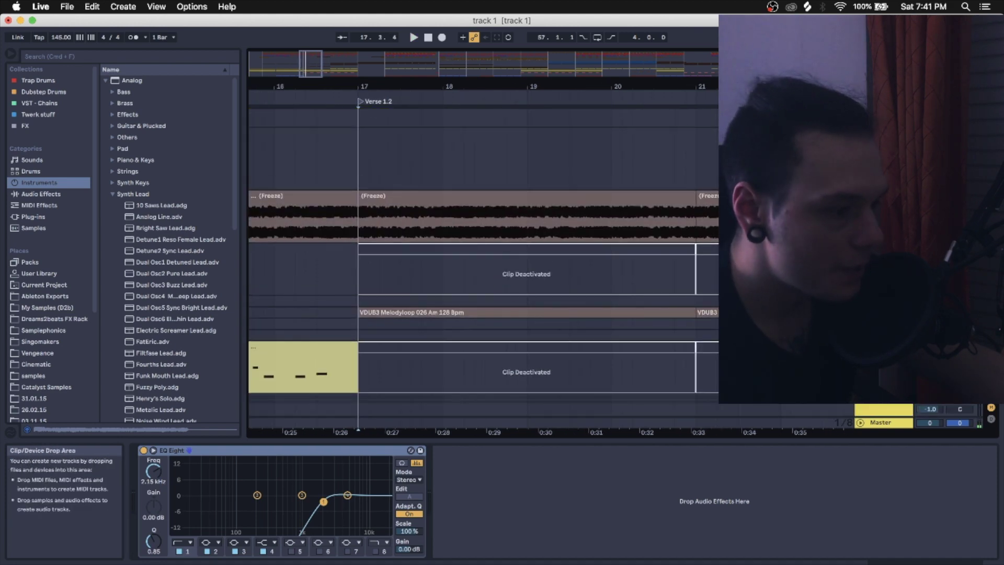
{"action": "left_click", "coordinate": [724, 312]}
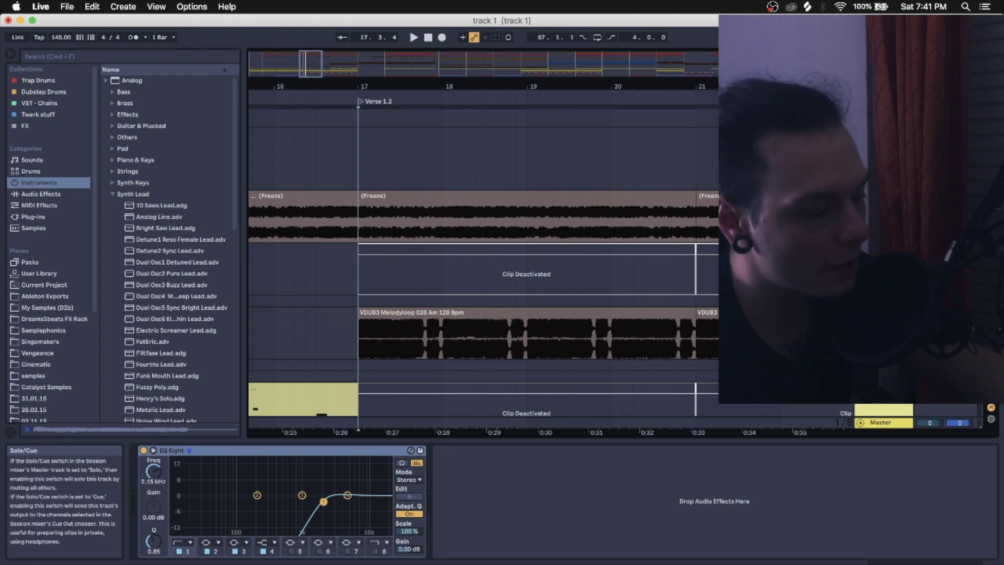
{"action": "left_click", "coordinate": [359, 340]}
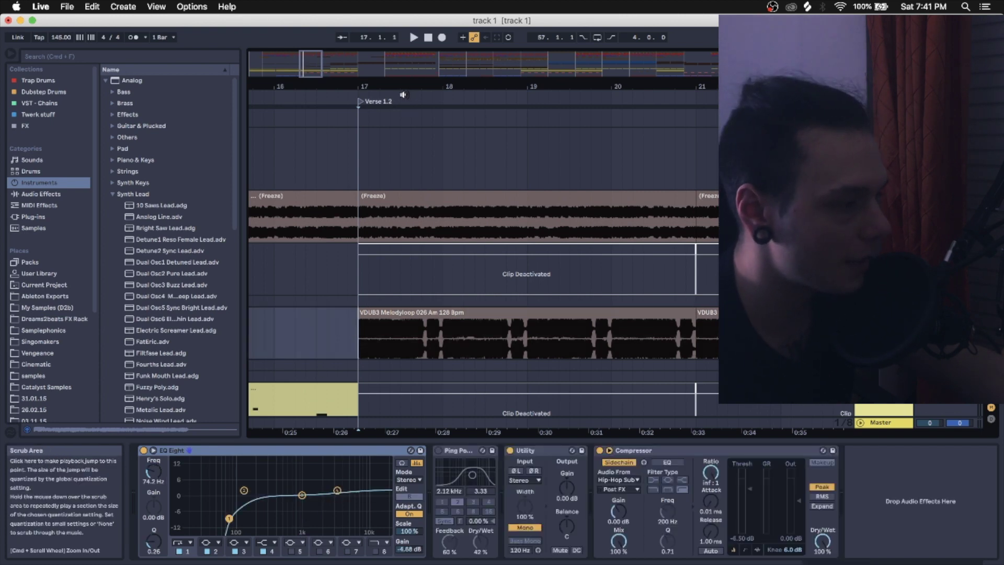
{"action": "left_click_drag", "start_coordinate": [404, 90], "coordinate": [409, 85]}
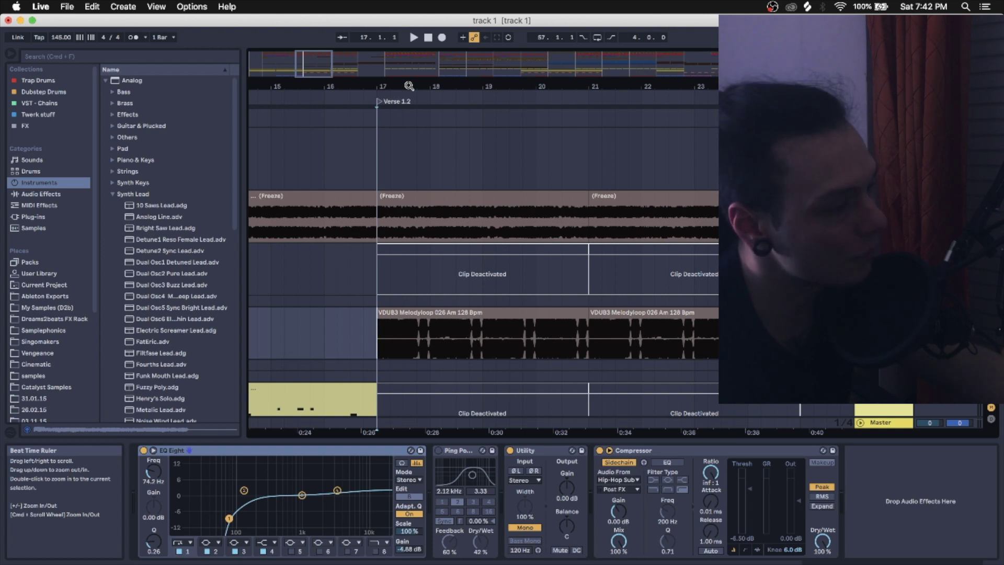
{"action": "key", "text": "space"}
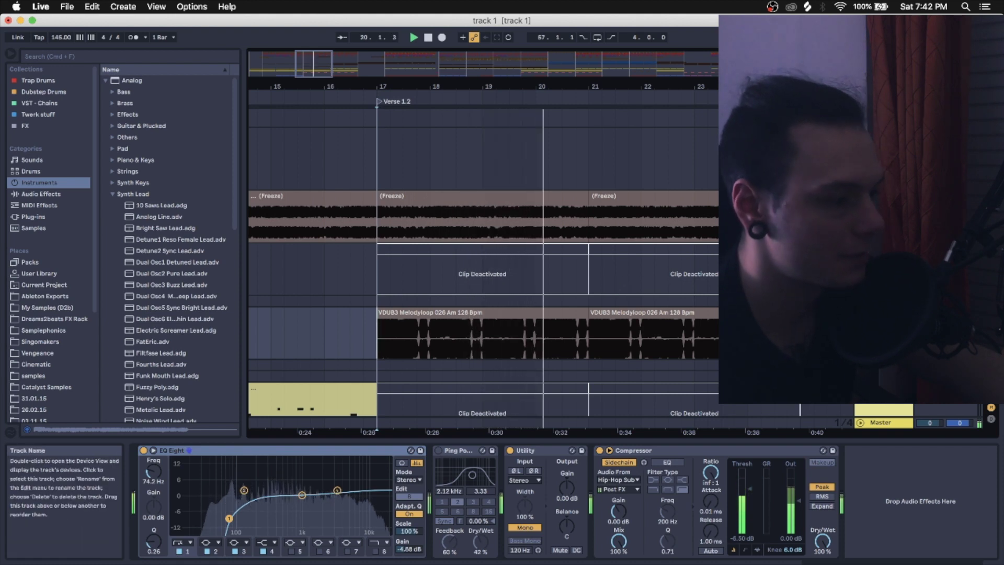
{"action": "key", "text": "space"}
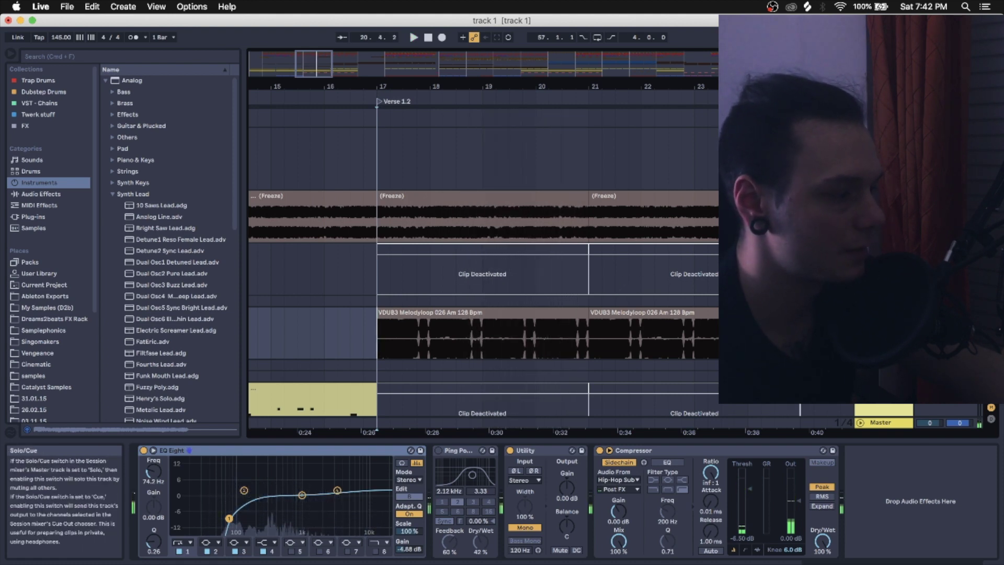
- Play the arrangement from Verse 1.2 and look through the tracks for the parts that enter at bar 25
{"action": "key", "text": "space"}
{"action": "scroll", "coordinate": [585, 327], "scroll_direction": "down", "scroll_amount": 10}
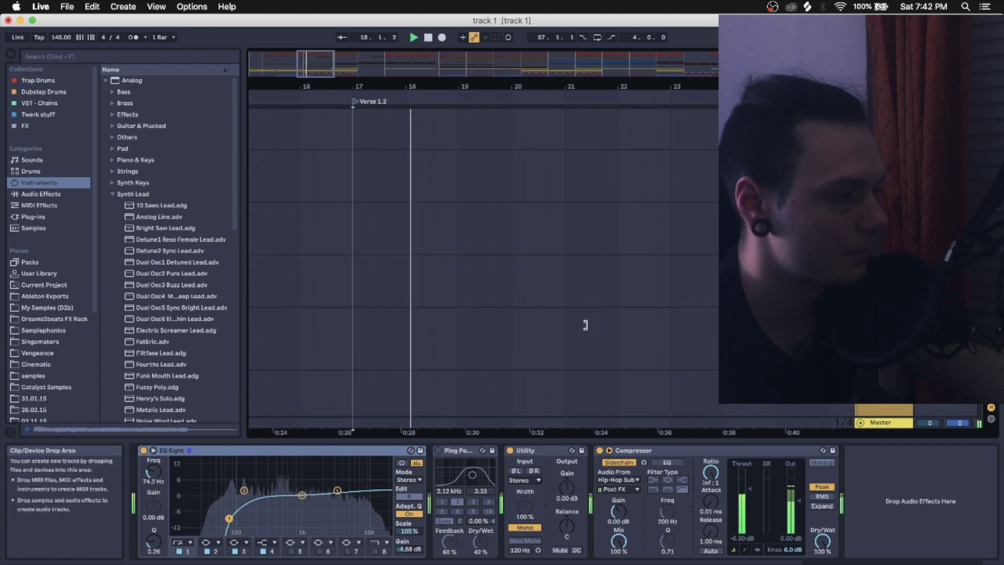
{"action": "scroll", "coordinate": [585, 325], "scroll_direction": "up", "scroll_amount": 10}
{"action": "scroll", "coordinate": [585, 325], "scroll_direction": "down", "scroll_amount": 10}
{"action": "scroll", "coordinate": [585, 325], "scroll_direction": "up", "scroll_amount": 6}
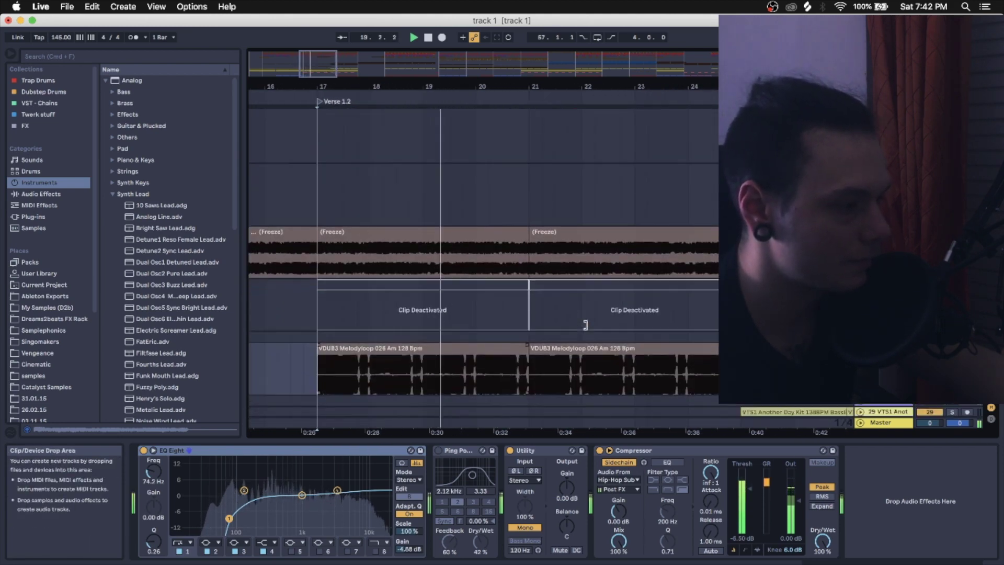
{"action": "scroll", "coordinate": [585, 325], "scroll_direction": "down", "scroll_amount": 6}
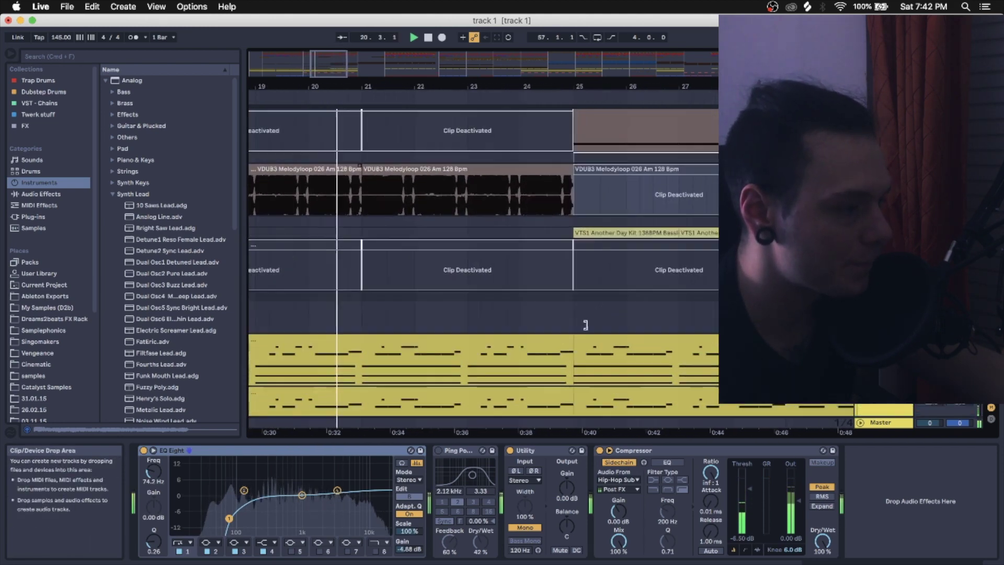
{"action": "left_click_drag", "start_coordinate": [562, 92], "coordinate": [563, 87]}
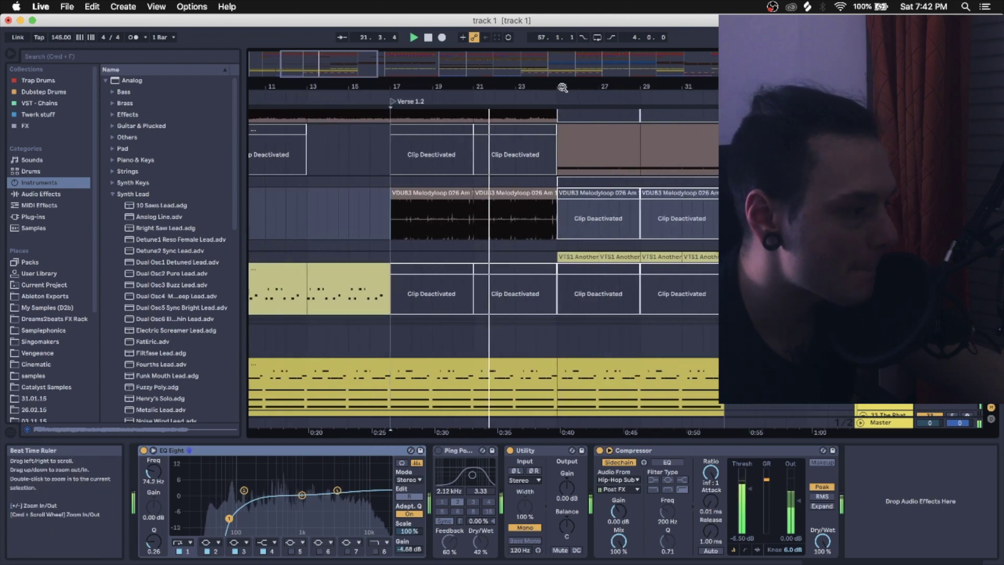
{"action": "scroll", "coordinate": [558, 195], "scroll_direction": "up", "scroll_amount": 8}
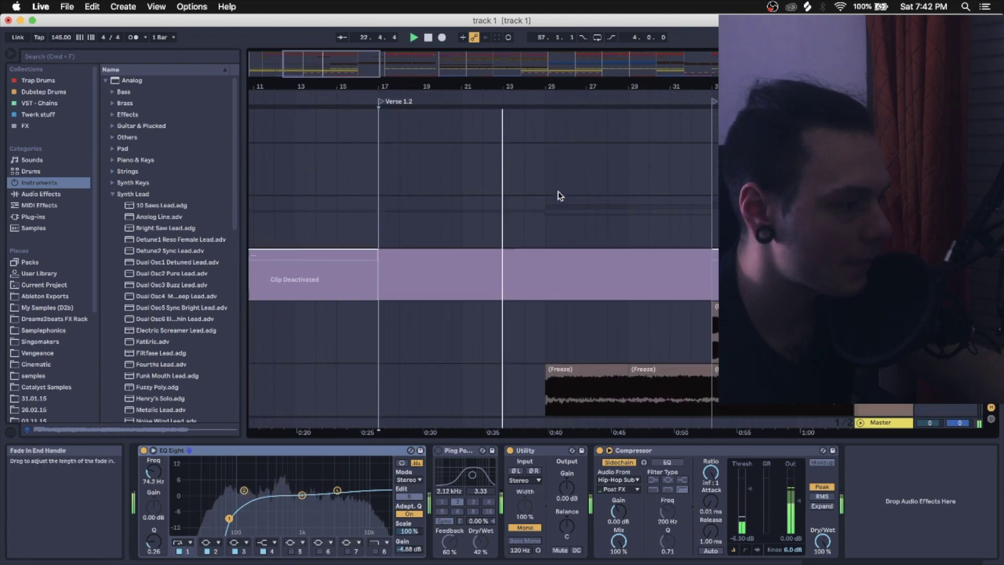
{"action": "scroll", "coordinate": [558, 196], "scroll_direction": "down", "scroll_amount": 5}
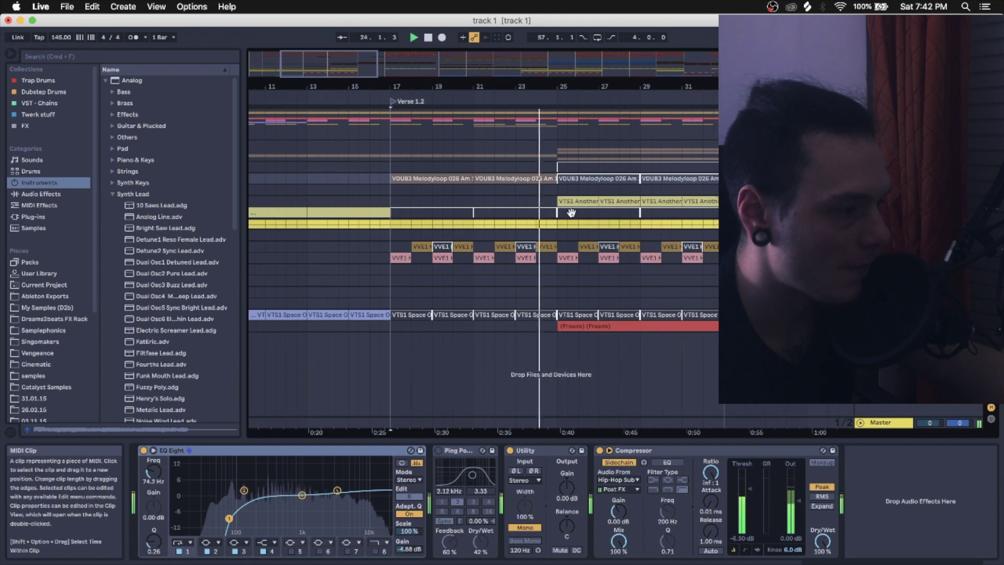
- Unfold the VTS1 Another Day Kit bassline track at bar 25 and audition it with its effect chain up to the Bridge
{"action": "left_click", "coordinate": [570, 201]}
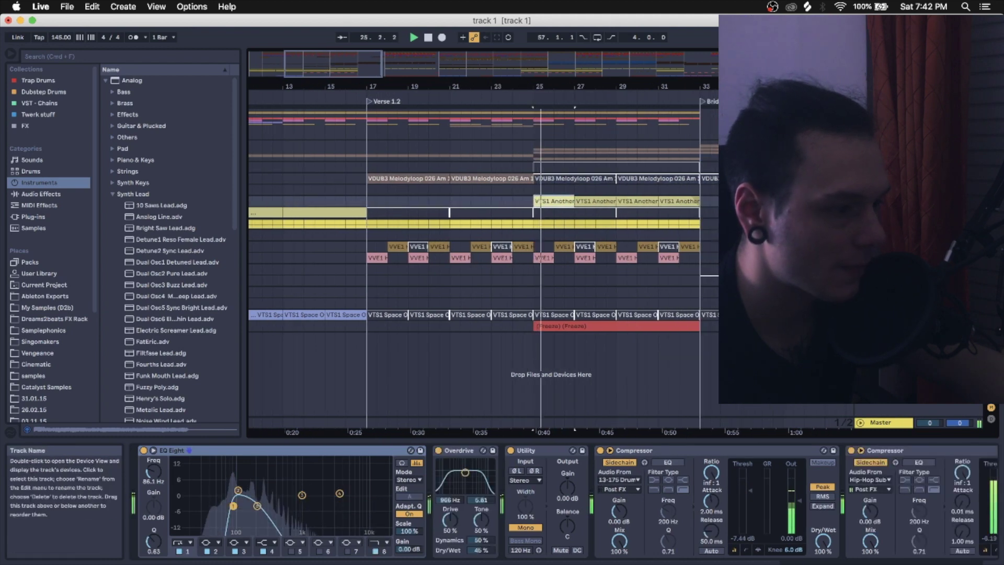
{"action": "scroll", "coordinate": [544, 204], "scroll_direction": "up", "scroll_amount": 3}
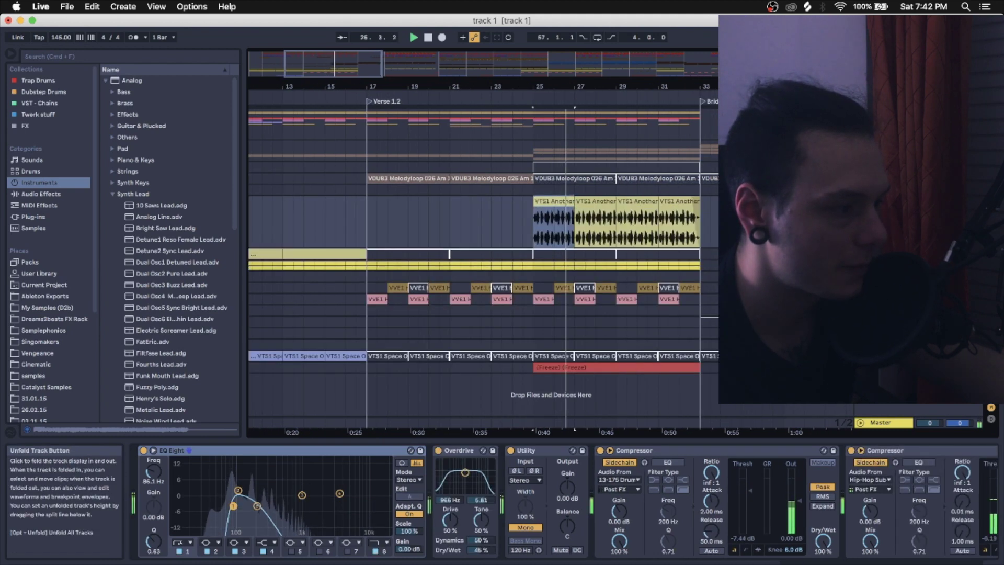
{"action": "left_click_drag", "start_coordinate": [553, 79], "coordinate": [553, 83]}
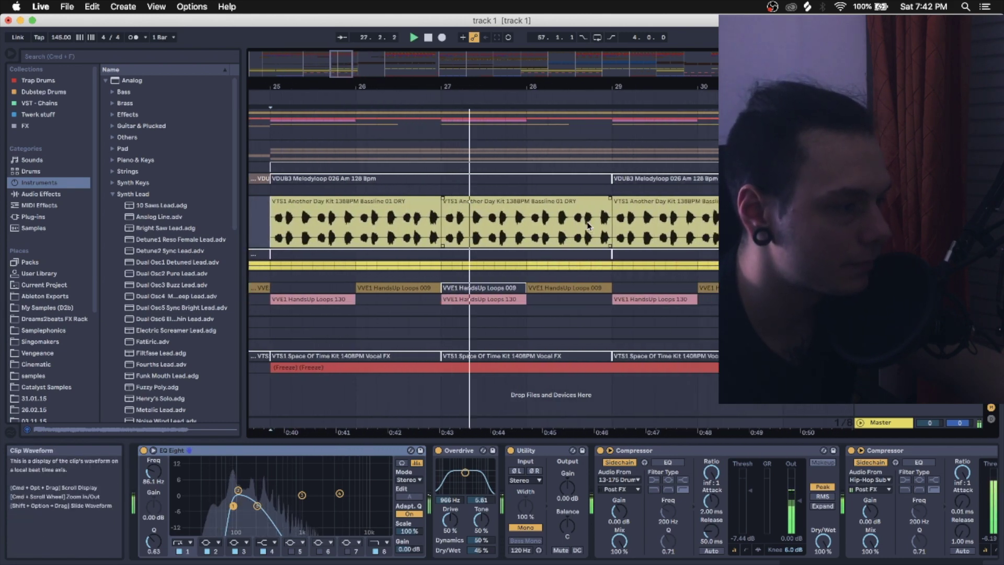
{"action": "left_click_drag", "start_coordinate": [609, 101], "coordinate": [609, 92]}
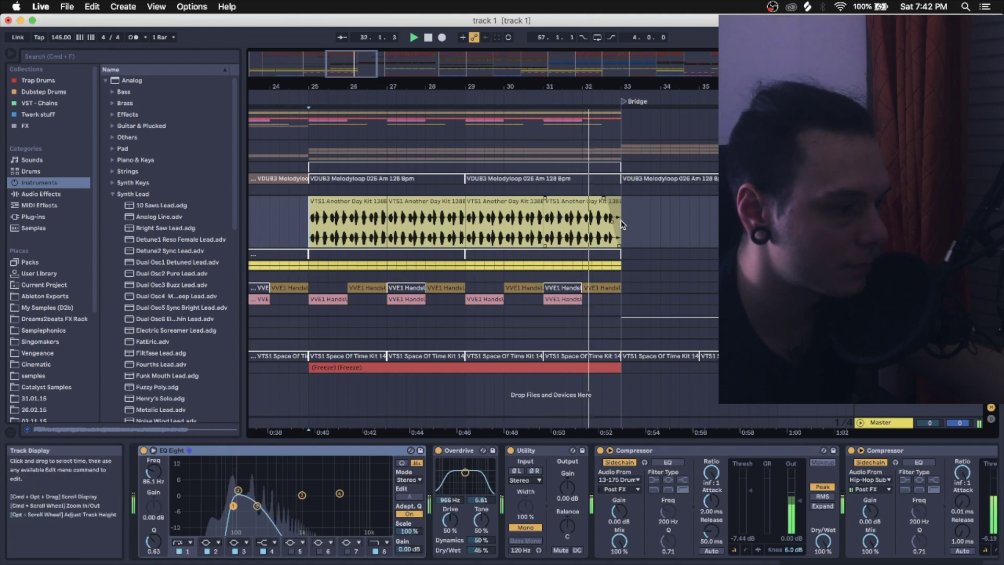
{"action": "key", "text": "space"}
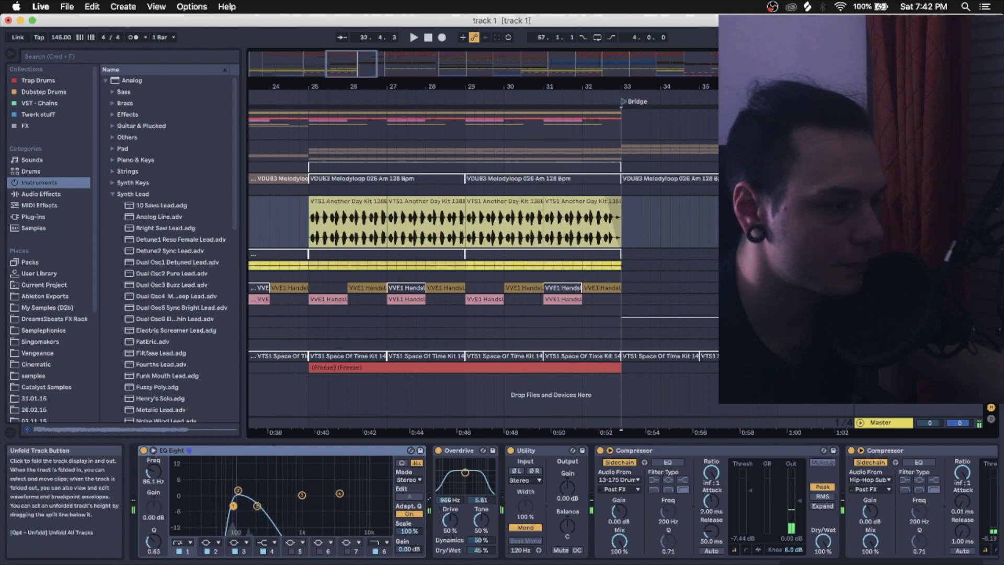
- Place the playback position at bar 33 on the track above the purple one and play the start of the Bridge
{"action": "scroll", "coordinate": [523, 209], "scroll_direction": "down", "scroll_amount": 5}
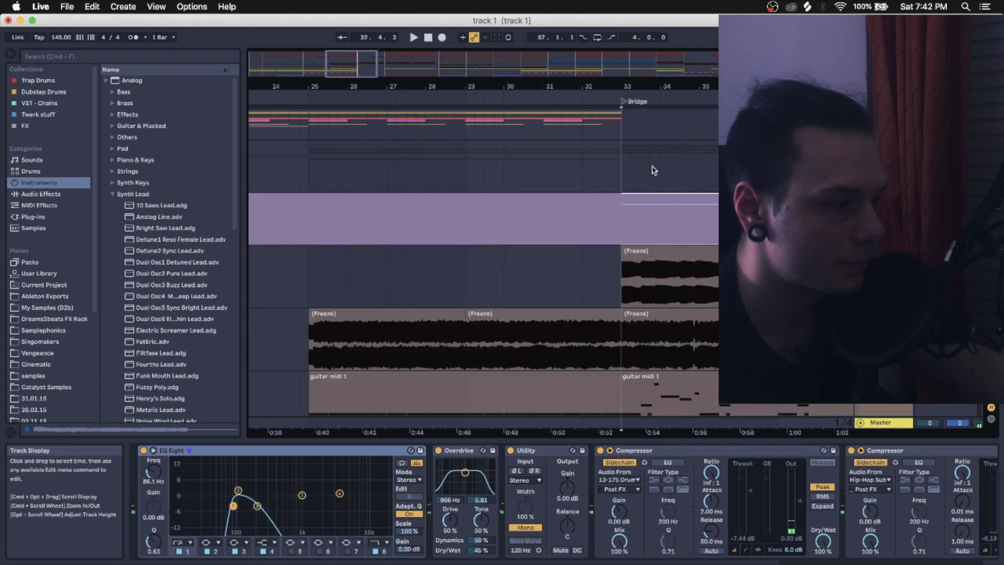
{"action": "left_click", "coordinate": [462, 171]}
{"action": "scroll", "coordinate": [462, 170], "scroll_direction": "right", "scroll_amount": 5}
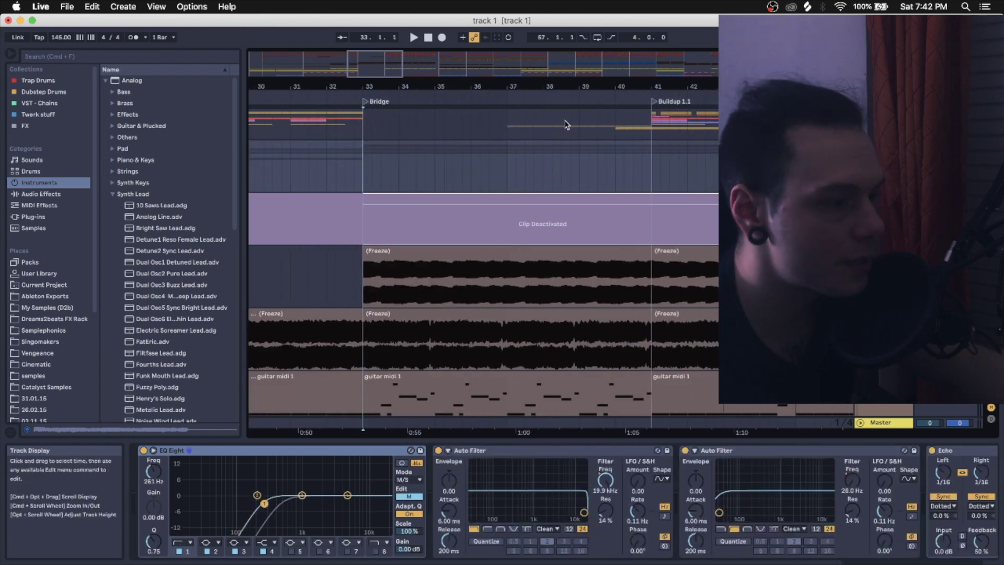
{"action": "scroll", "coordinate": [523, 189], "scroll_direction": "down", "scroll_amount": 5}
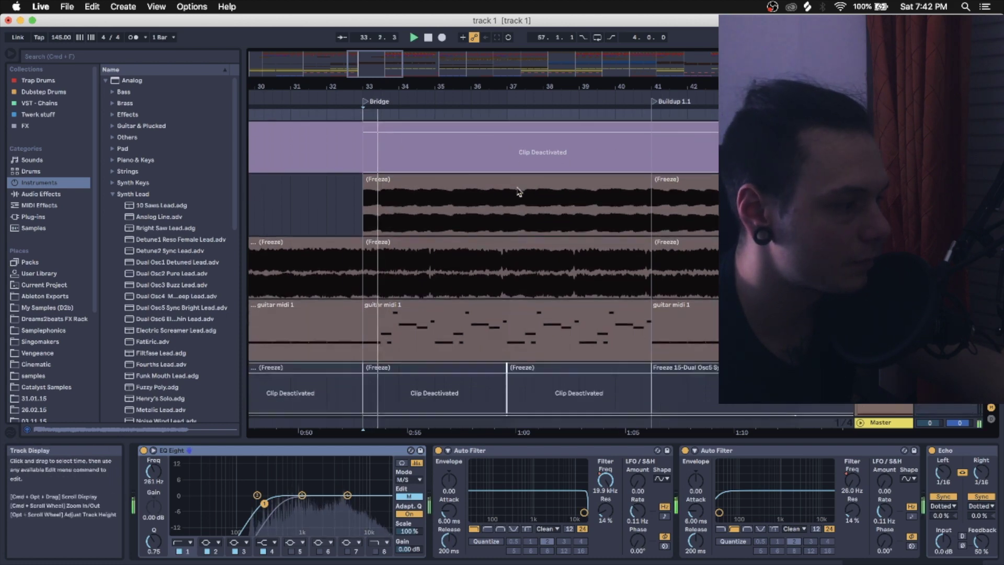
- Show the guitar midi 1 track's devices at the Bridge and locate its Strangler Lead Guitar preset through hot-swap, leaving the instrument as is
{"action": "left_click", "coordinate": [386, 293]}
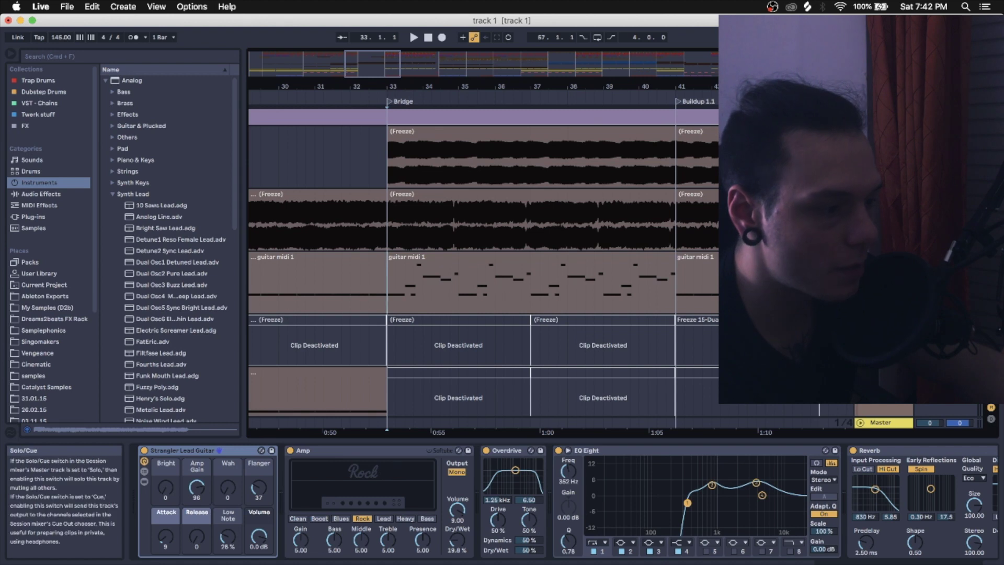
{"action": "left_click", "coordinate": [193, 452]}
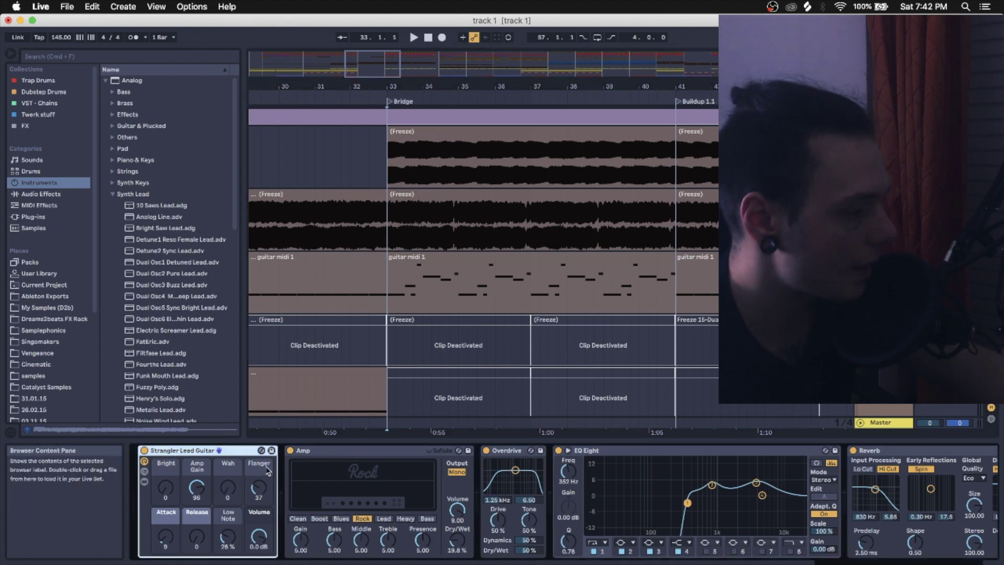
{"action": "left_click", "coordinate": [261, 450]}
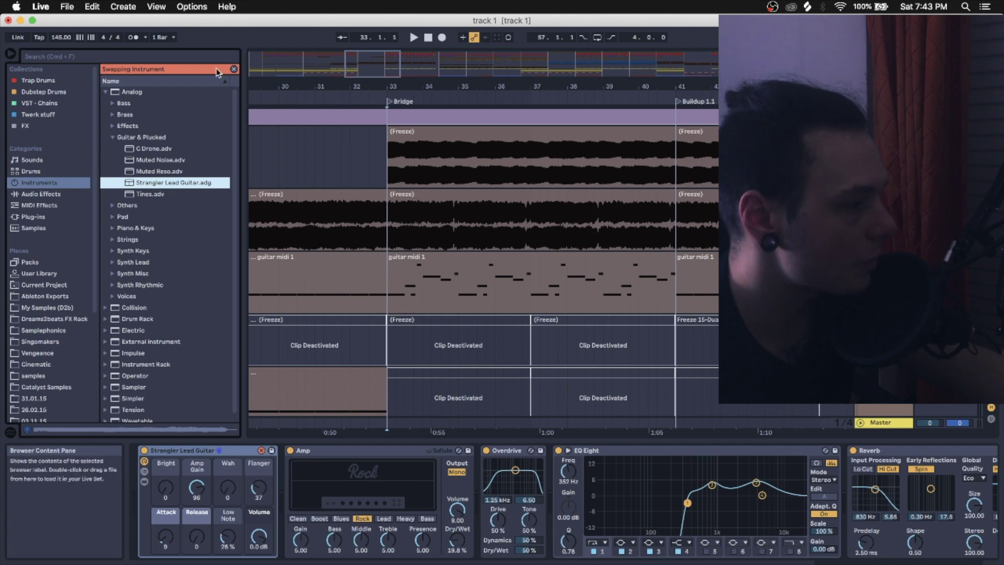
{"action": "left_click", "coordinate": [234, 69]}
- Audition the guitar midi 1 part from bar 33, inspect the clip's MIDI notes and return to the track's devices
{"action": "key", "text": "space"}
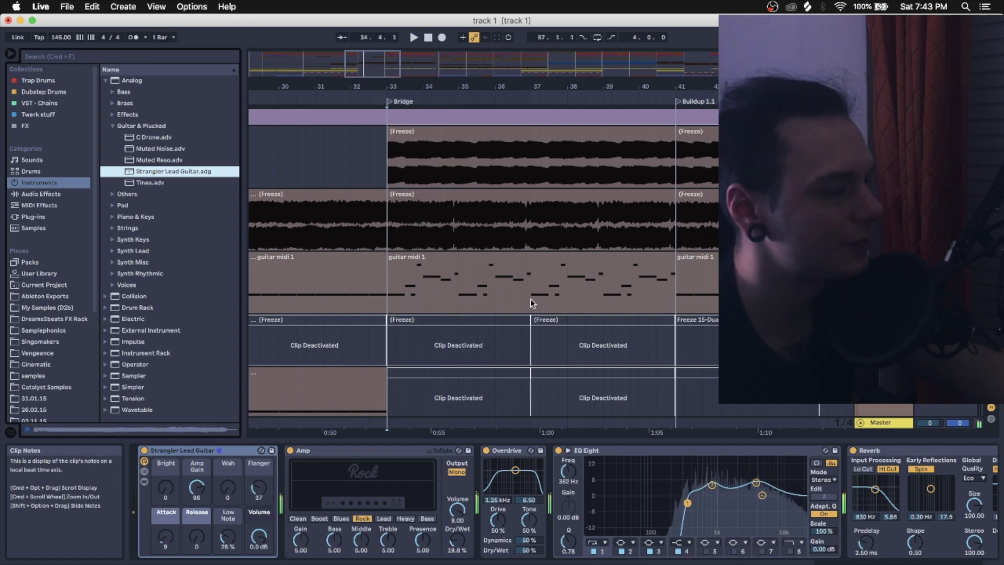
{"action": "double_click", "coordinate": [388, 294]}
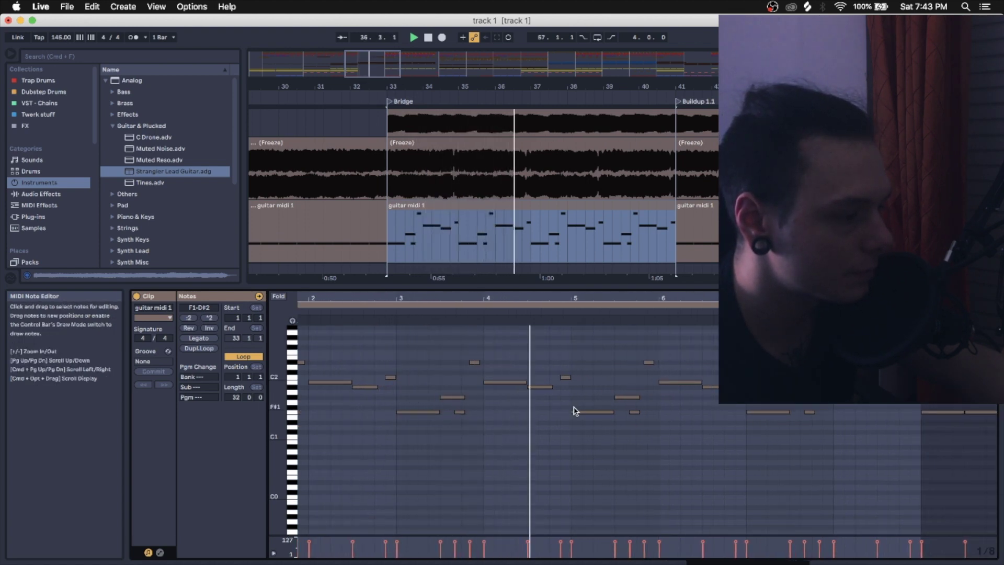
{"action": "key", "text": "shift+Tab"}
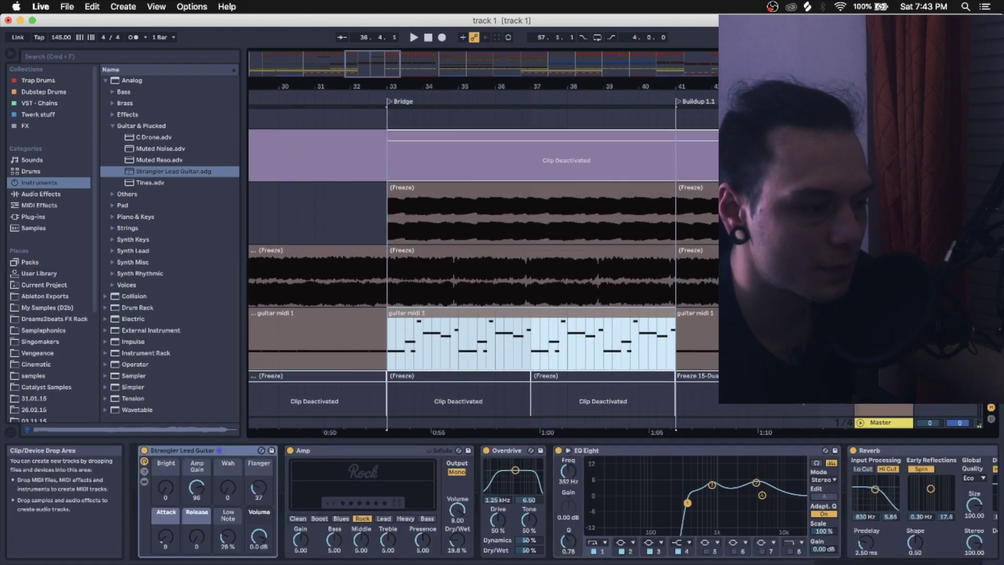
- Select the frozen clip from bar 33 to 41 directly above guitar midi 1 and audition it with its EQ Eight in view
{"action": "left_click", "coordinate": [390, 291]}
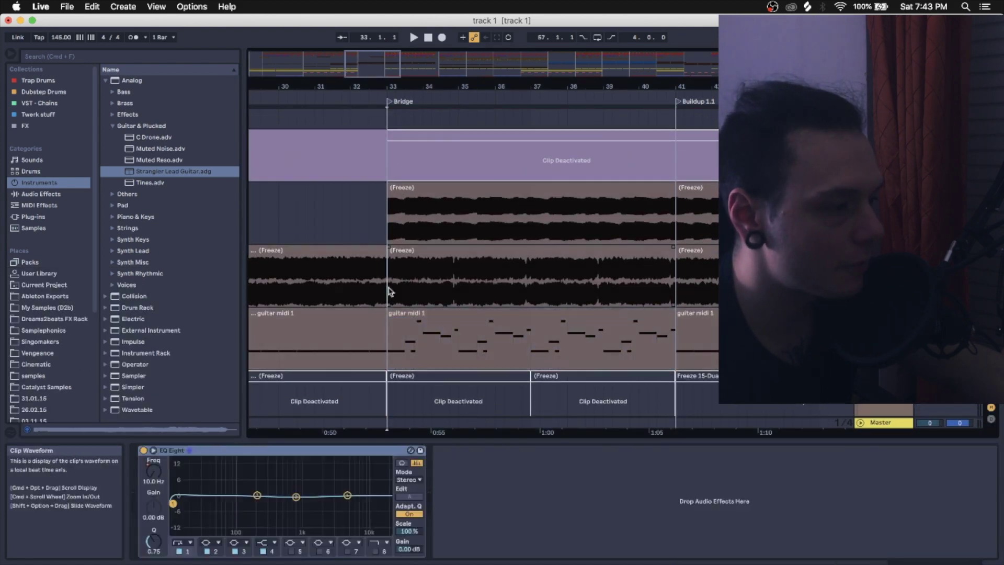
{"action": "left_click_drag", "start_coordinate": [674, 292], "coordinate": [413, 287]}
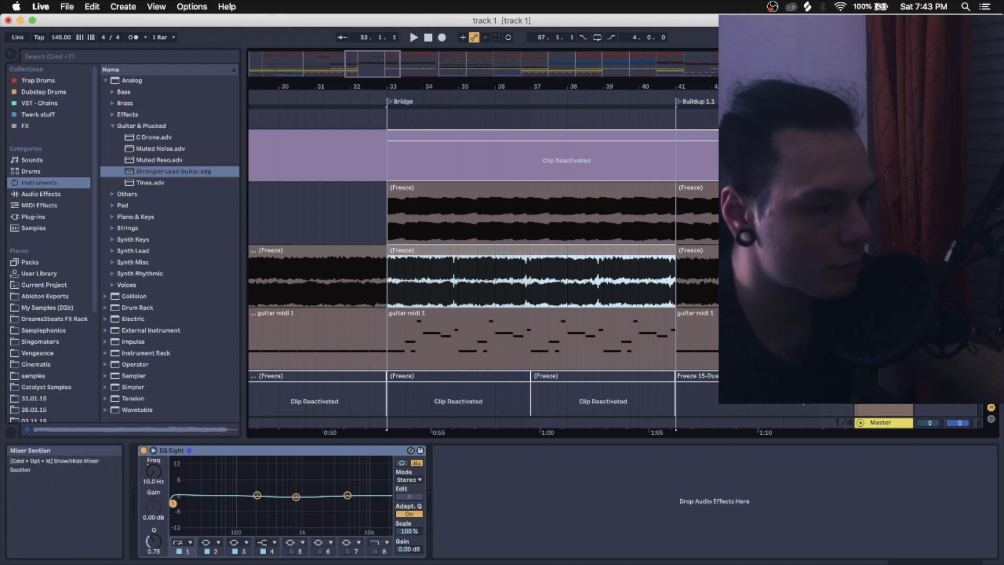
{"action": "key", "text": "space"}
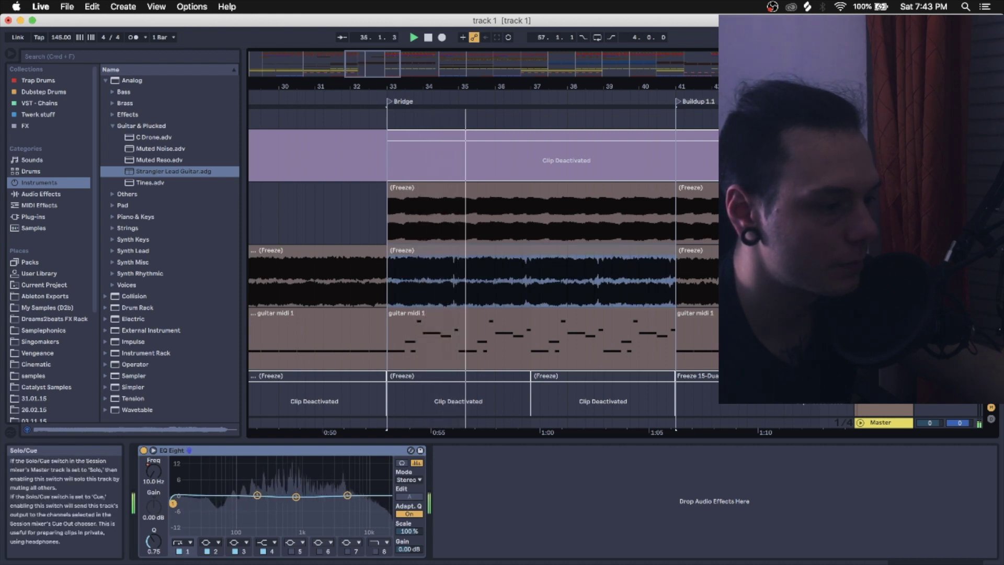
- Stop the audition, look over the tracks around the selected frozen clip and replay the Bridge from bar 33
{"action": "key", "text": "super+space"}
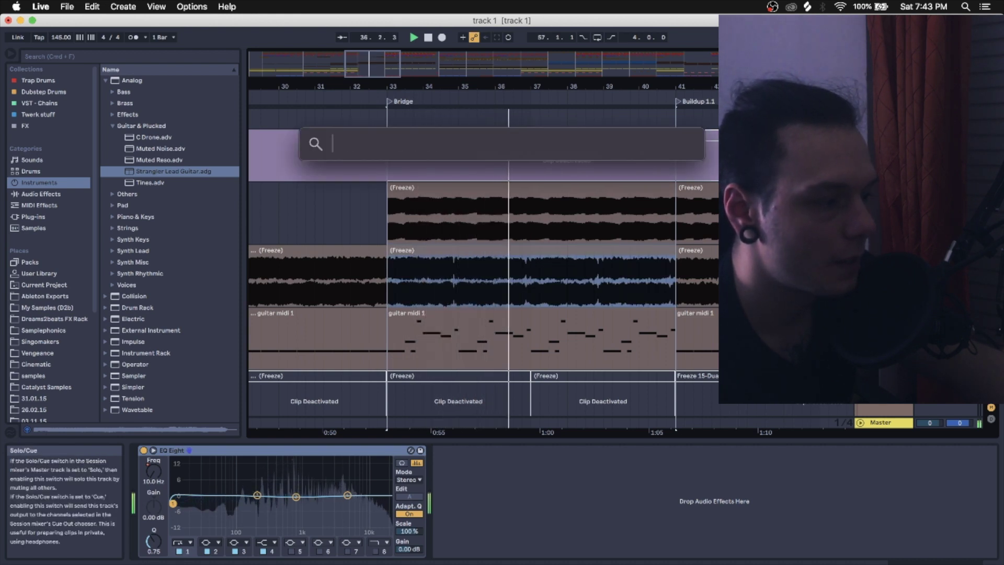
{"action": "key", "text": "Escape"}
{"action": "key", "text": "space"}
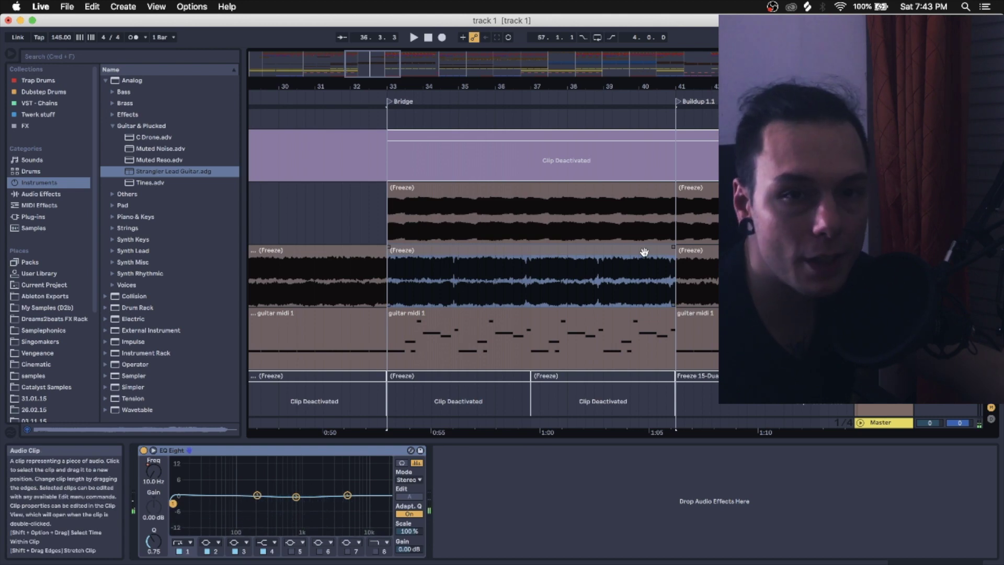
{"action": "scroll", "coordinate": [497, 283], "scroll_direction": "down", "scroll_amount": 5}
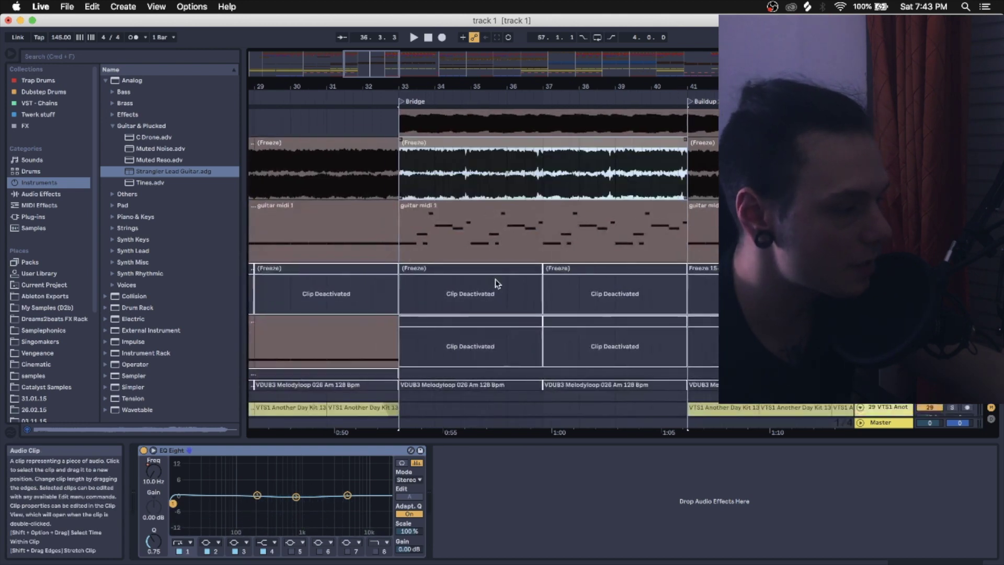
{"action": "scroll", "coordinate": [497, 284], "scroll_direction": "down", "scroll_amount": 3}
{"action": "scroll", "coordinate": [479, 297], "scroll_direction": "up", "scroll_amount": 8}
{"action": "key", "text": "space"}
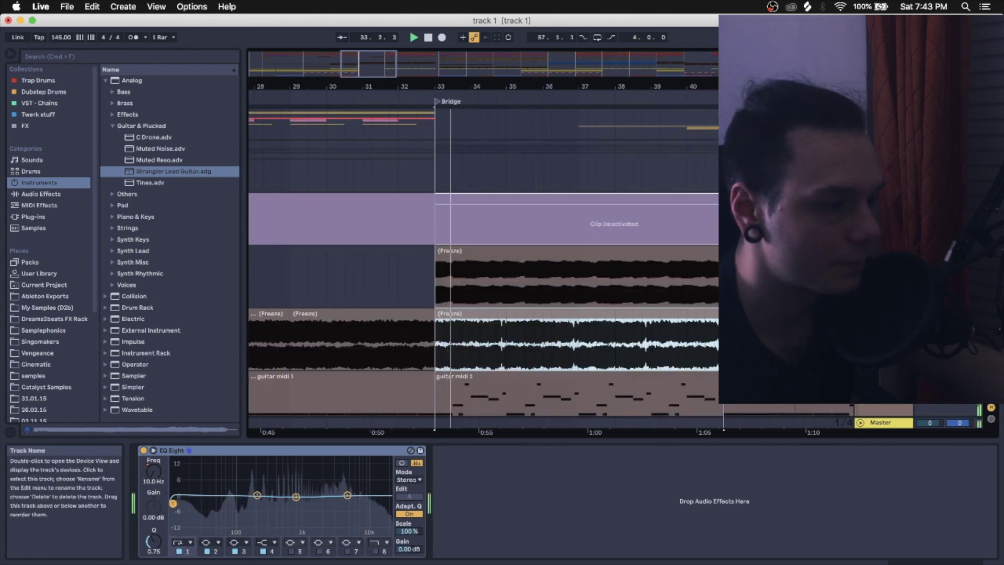
- Place the insert position at bar 37 on the track above the purple one, then at bar 41 on the Sweep FX track
{"action": "mouse_move", "coordinate": [534, 87]}
{"action": "left_mouse_down"}
{"action": "mouse_move", "coordinate": [534, 68]}
{"action": "mouse_move", "coordinate": [534, 105]}
{"action": "left_mouse_up"}
{"action": "left_click", "coordinate": [580, 174]}
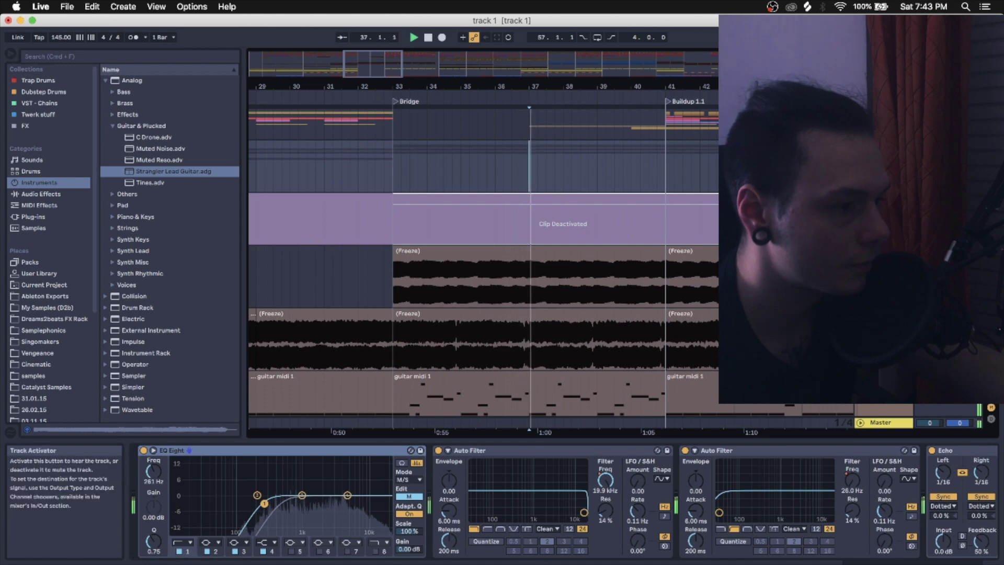
{"action": "scroll", "coordinate": [483, 267], "scroll_direction": "up", "scroll_amount": 5}
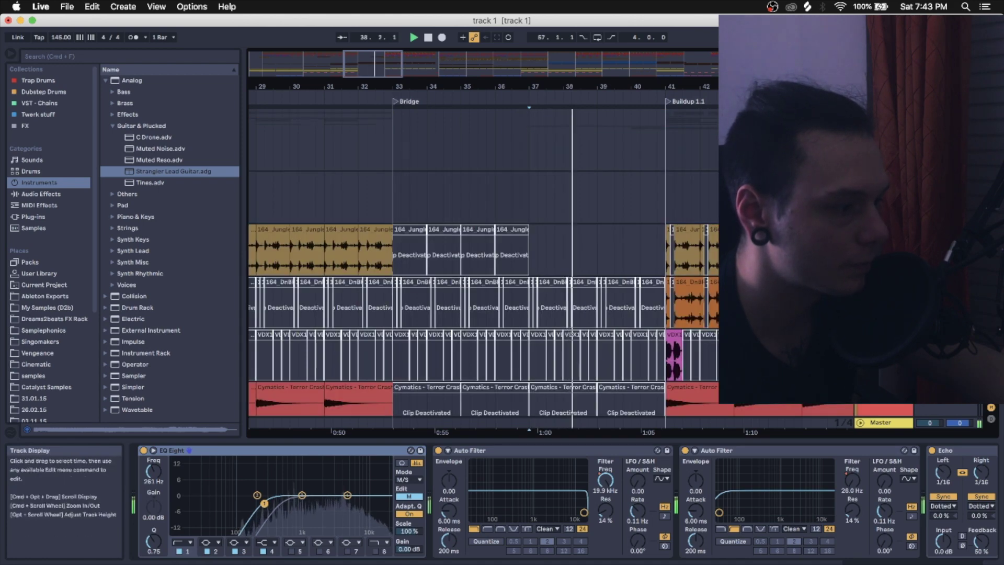
{"action": "scroll", "coordinate": [699, 243], "scroll_direction": "down", "scroll_amount": 5}
{"action": "left_click", "coordinate": [657, 255]}
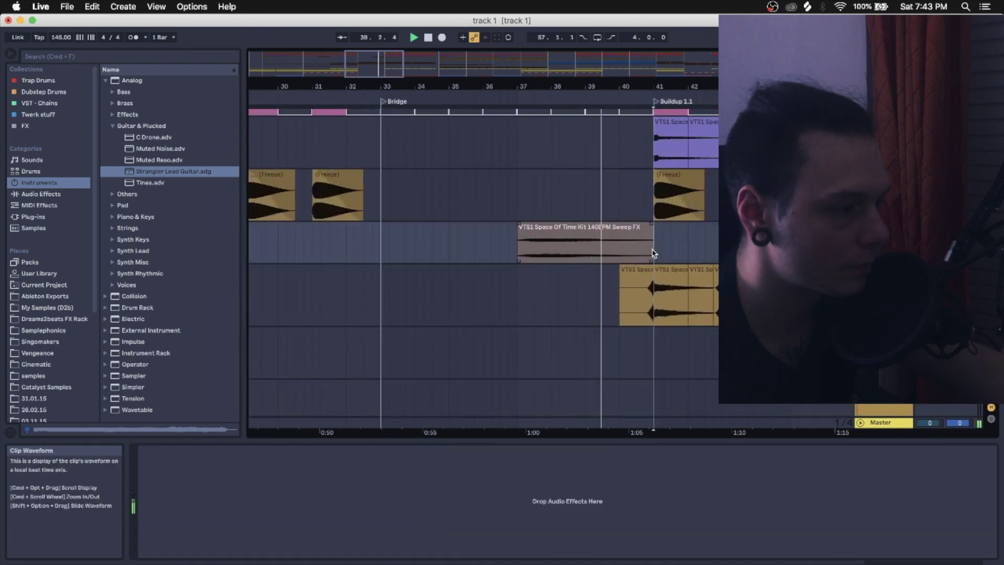
- Examine the drum, crash, impact and other layers of Buildup 1.1 from bar 41 towards the Drop during playback
{"action": "scroll", "coordinate": [655, 253], "scroll_direction": "down", "scroll_amount": 5}
{"action": "scroll", "coordinate": [654, 254], "scroll_direction": "down", "scroll_amount": 3}
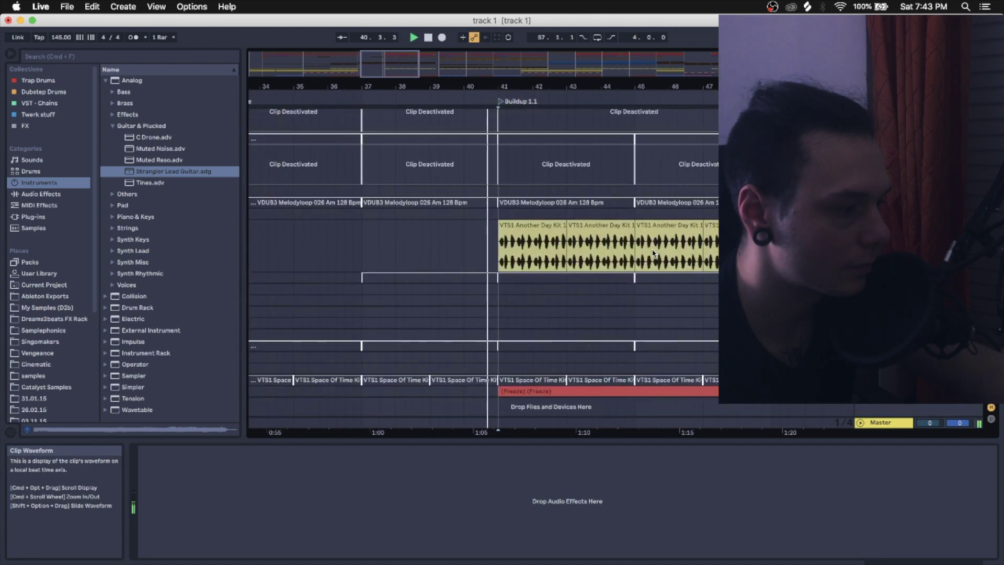
{"action": "scroll", "coordinate": [653, 253], "scroll_direction": "up", "scroll_amount": 10}
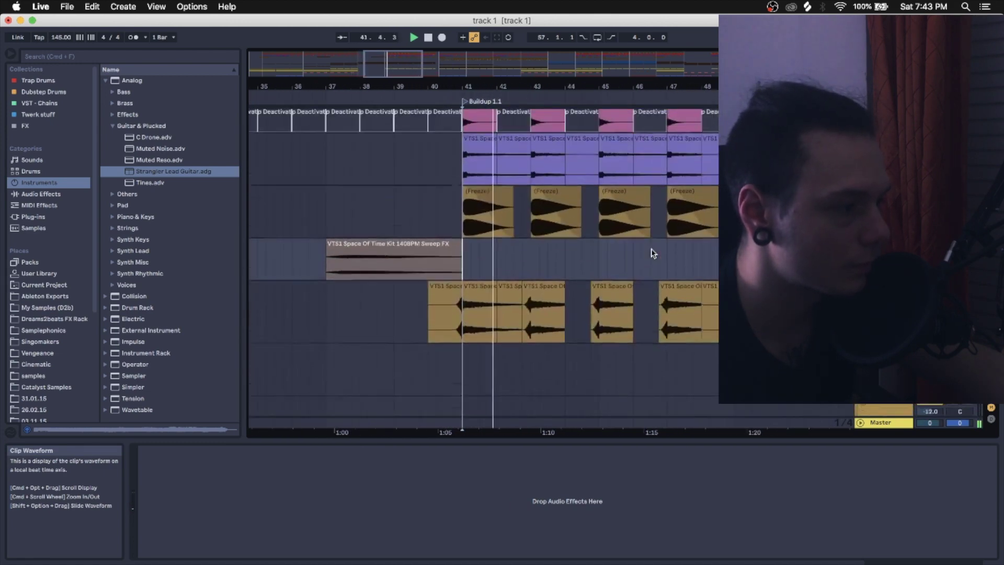
{"action": "scroll", "coordinate": [628, 220], "scroll_direction": "down", "scroll_amount": 3}
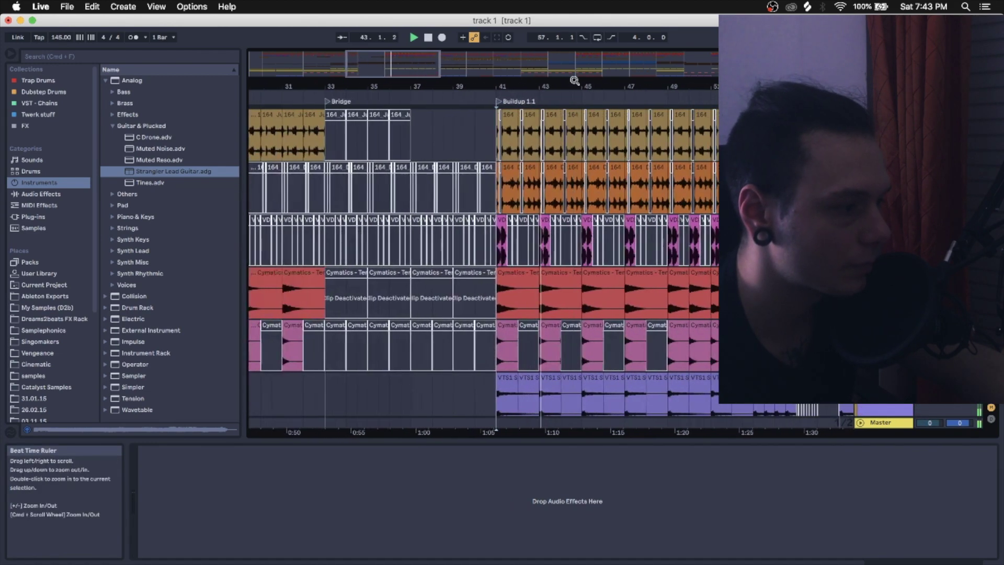
{"action": "scroll", "coordinate": [601, 194], "scroll_direction": "up", "scroll_amount": 2}
{"action": "scroll", "coordinate": [596, 183], "scroll_direction": "down", "scroll_amount": 4}
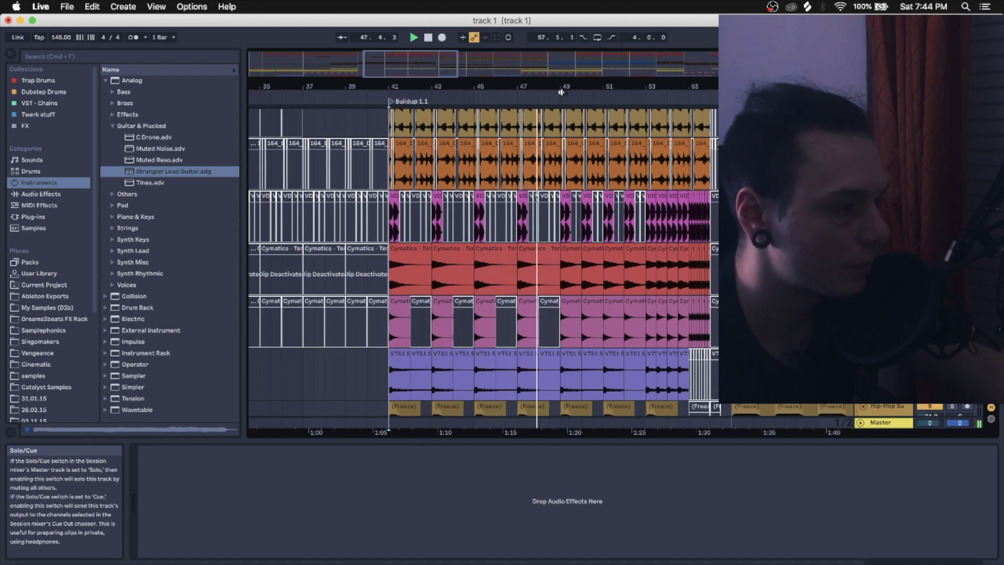
{"action": "left_click_drag", "start_coordinate": [561, 92], "coordinate": [561, 123]}
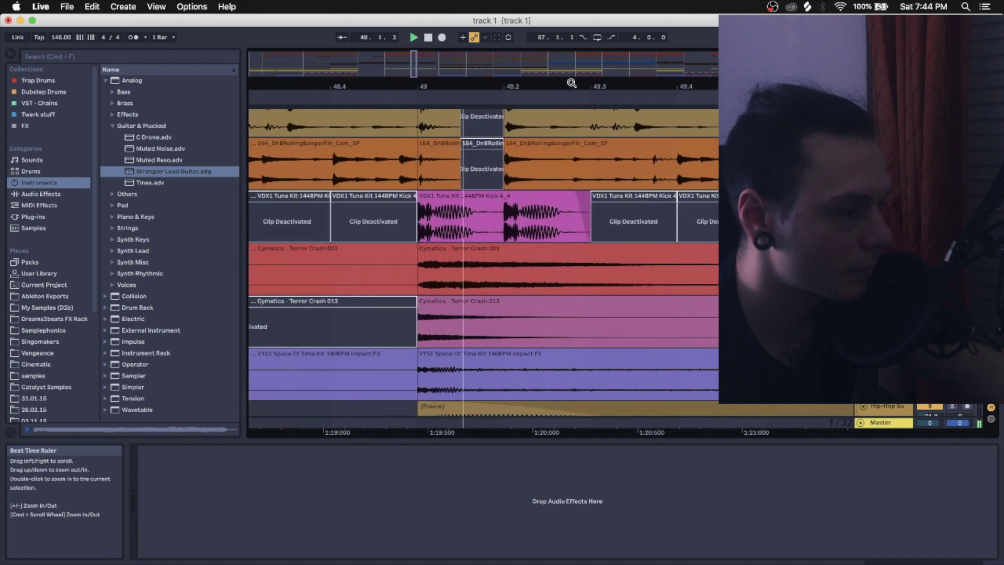
{"action": "left_click_drag", "start_coordinate": [571, 83], "coordinate": [572, 52]}
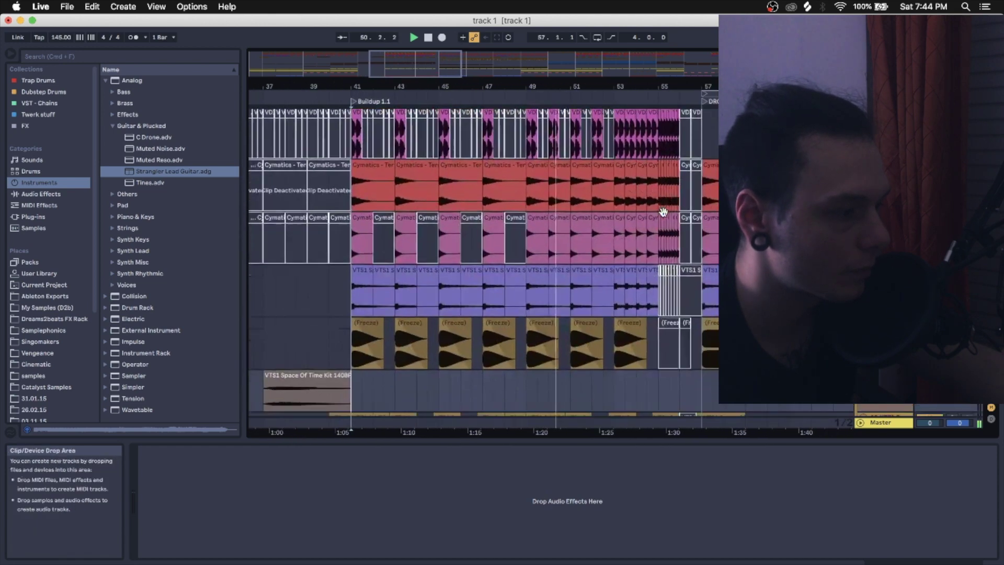
{"action": "scroll", "coordinate": [663, 212], "scroll_direction": "down", "scroll_amount": 10}
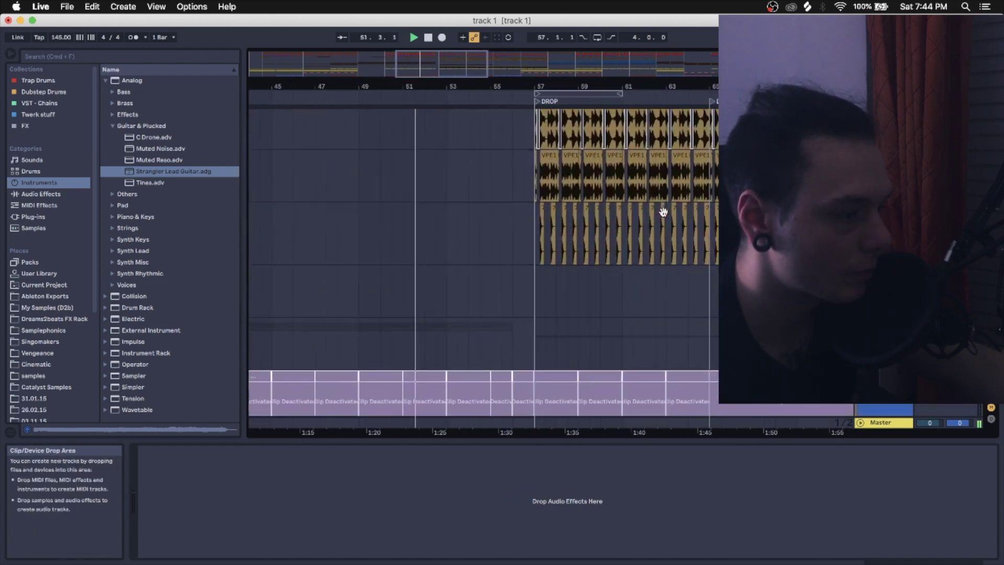
{"action": "scroll", "coordinate": [663, 211], "scroll_direction": "down", "scroll_amount": 10}
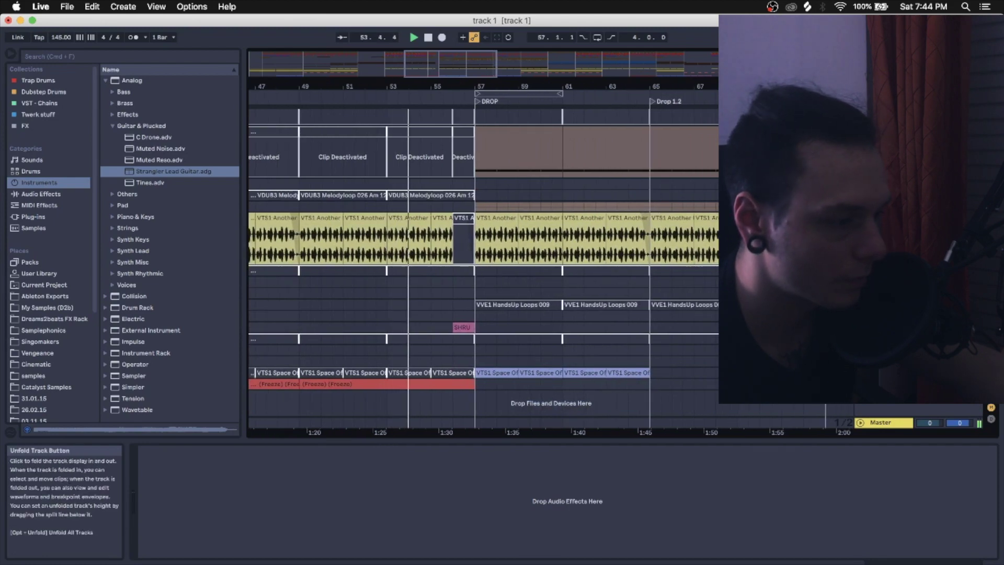
- Unfold the vocal track and select its "SHRU And Remember! We Are Ravers!" clip at bar 56, showing the EQ Eight and Reverb
{"action": "left_click", "coordinate": [860, 327]}
{"action": "left_click_drag", "start_coordinate": [471, 86], "coordinate": [470, 130]}
{"action": "left_click", "coordinate": [404, 337]}
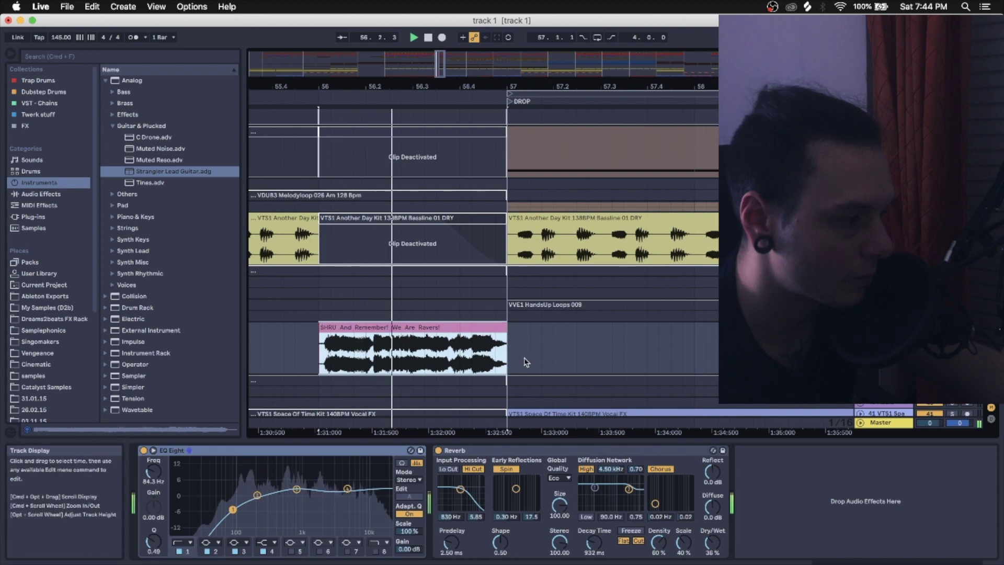
- Stop playback, place the insert position at bar 57 on the track above the two guitar midi 1 parts and play the Drop
{"action": "key", "text": "minus"}
{"action": "key", "text": "minus"}
{"action": "key", "text": "minus"}
{"action": "scroll", "coordinate": [620, 219], "scroll_direction": "up", "scroll_amount": 3}
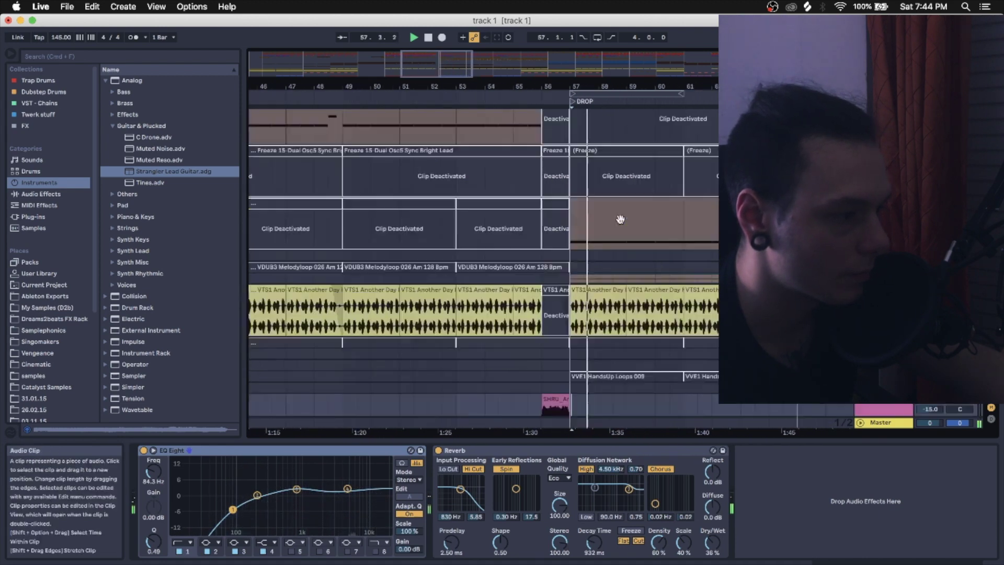
{"action": "scroll", "coordinate": [620, 219], "scroll_direction": "up", "scroll_amount": 5}
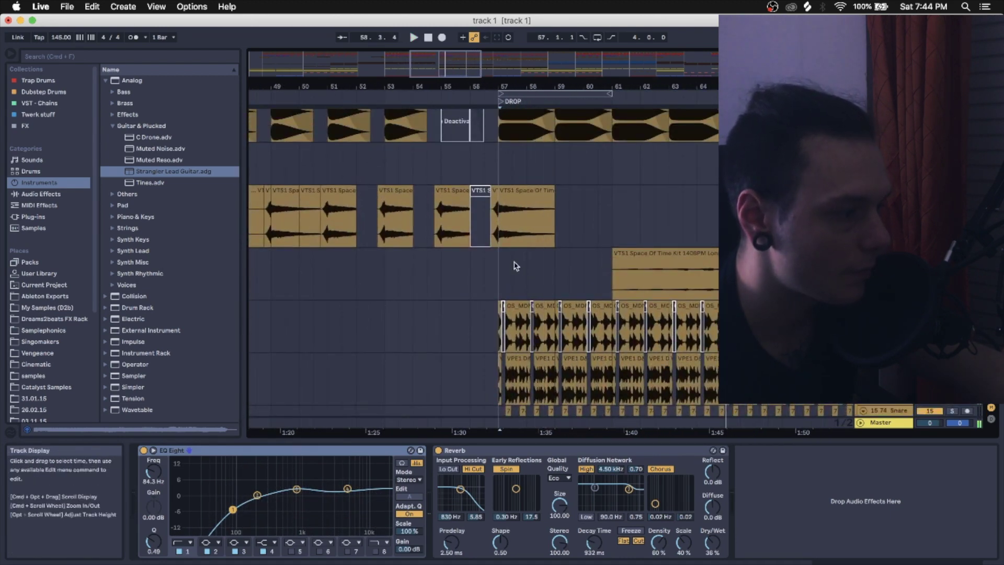
{"action": "scroll", "coordinate": [515, 265], "scroll_direction": "down", "scroll_amount": 8}
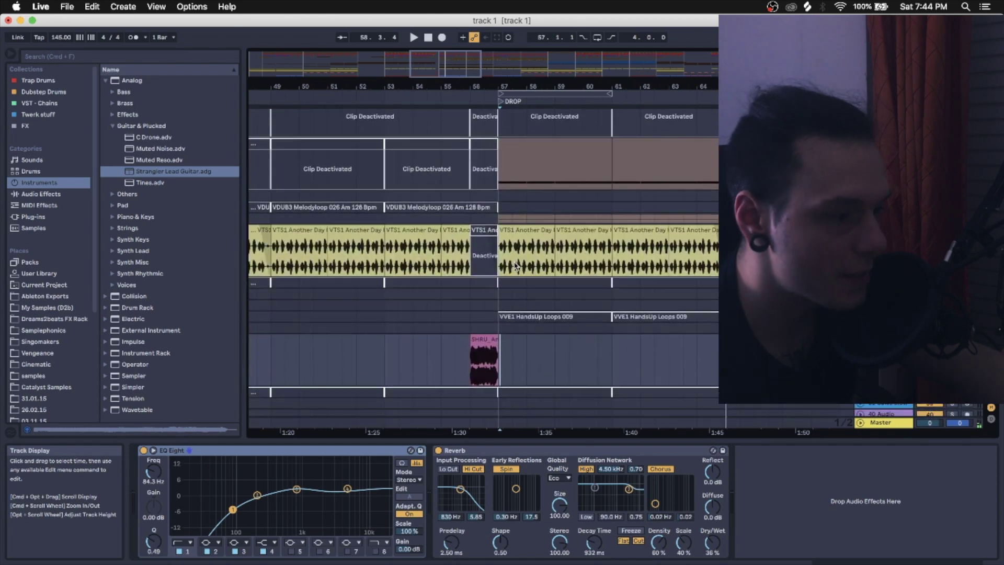
{"action": "scroll", "coordinate": [502, 256], "scroll_direction": "up", "scroll_amount": 3}
{"action": "left_click", "coordinate": [487, 245]}
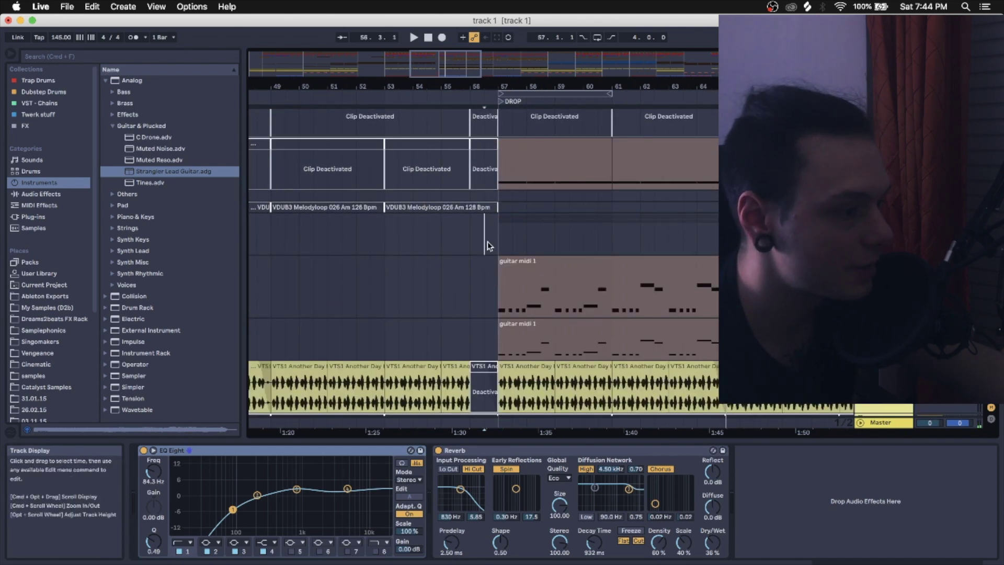
{"action": "left_click", "coordinate": [496, 246]}
{"action": "key", "text": "space"}
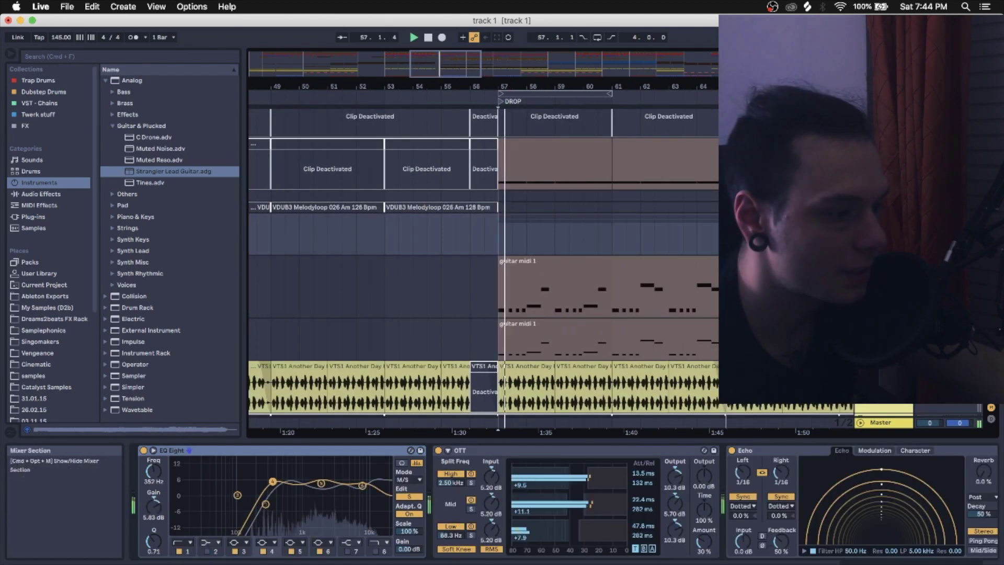
- Show the lower guitar midi 1 track's devices at the Drop and locate its Chance Synth Solo preset through hot-swap
{"action": "scroll", "coordinate": [481, 261], "scroll_direction": "down", "scroll_amount": 3}
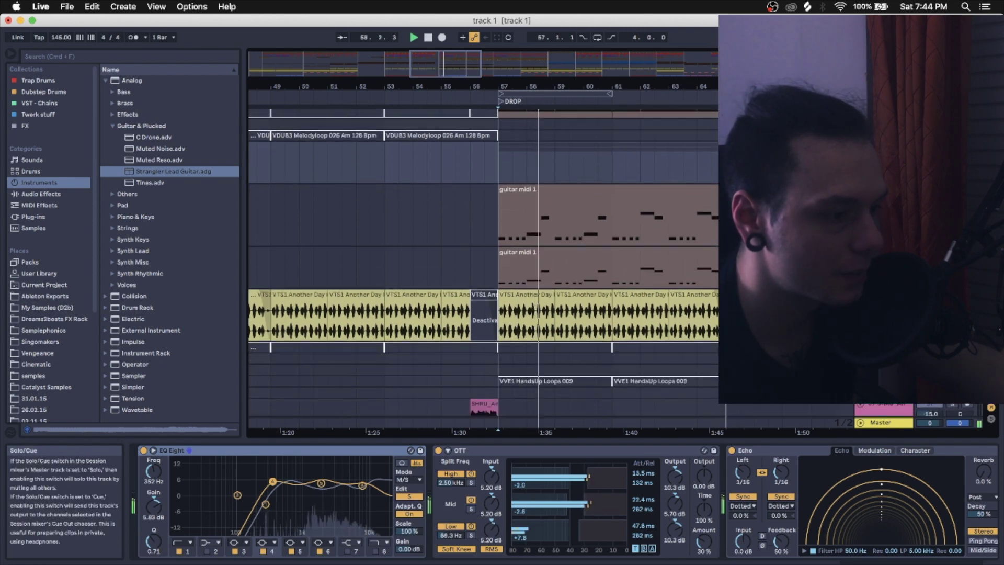
{"action": "scroll", "coordinate": [481, 261], "scroll_direction": "down", "scroll_amount": 2}
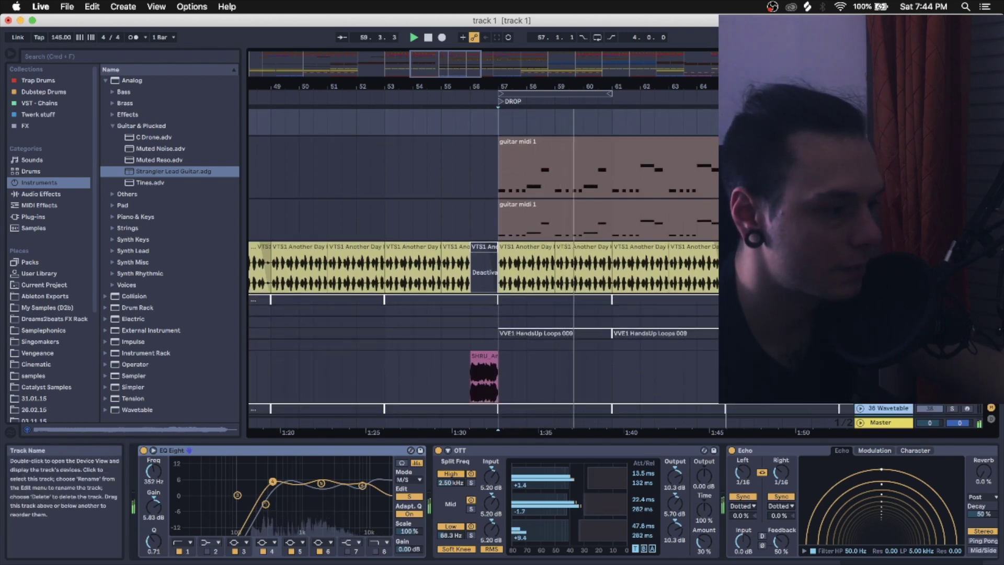
{"action": "left_click", "coordinate": [510, 408]}
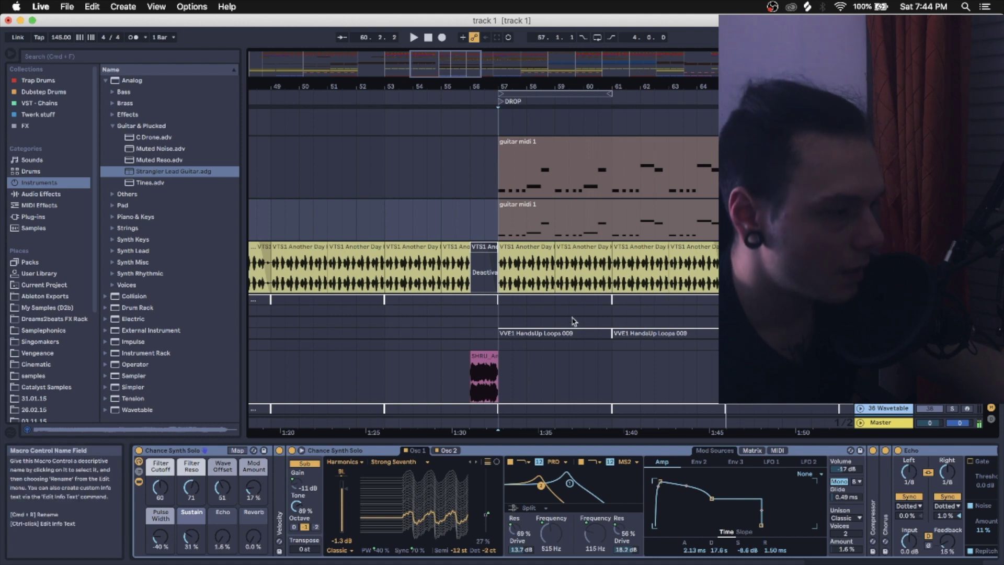
{"action": "key", "text": "space"}
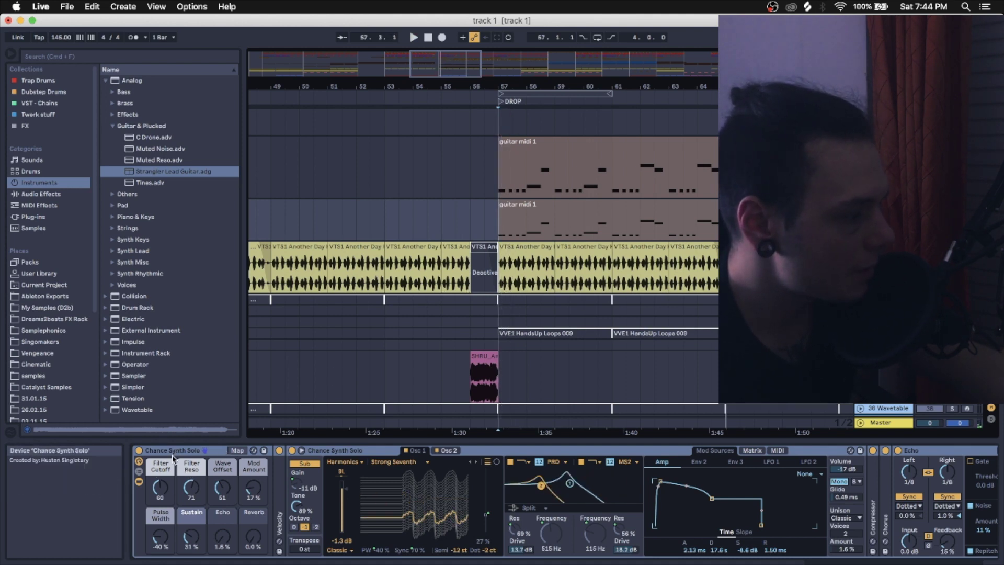
{"action": "left_click", "coordinate": [254, 452]}
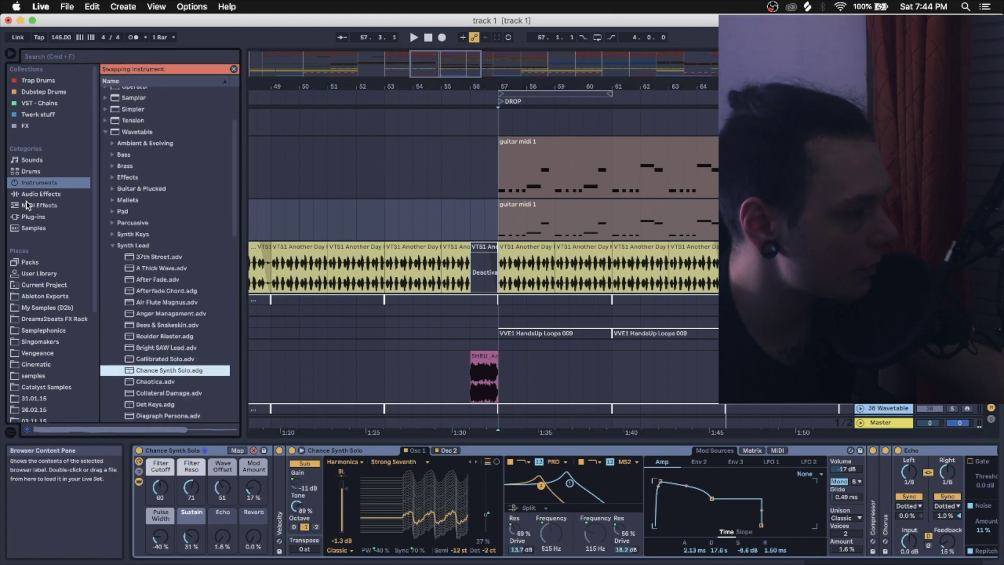
- Audition the lower guitar midi 1 part from bar 57 and examine the clip's MIDI notes
{"action": "key", "text": "space"}
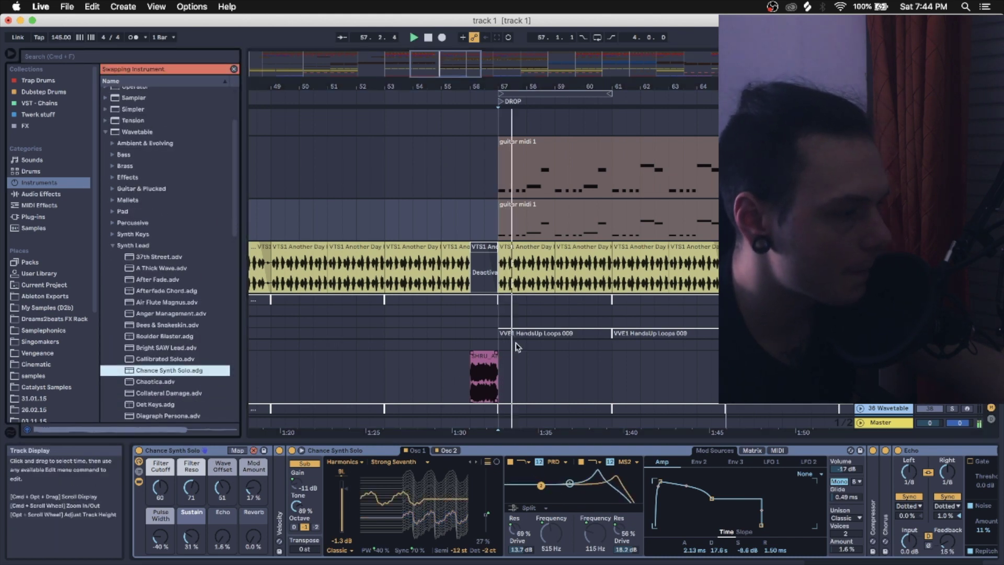
{"action": "double_click", "coordinate": [549, 217]}
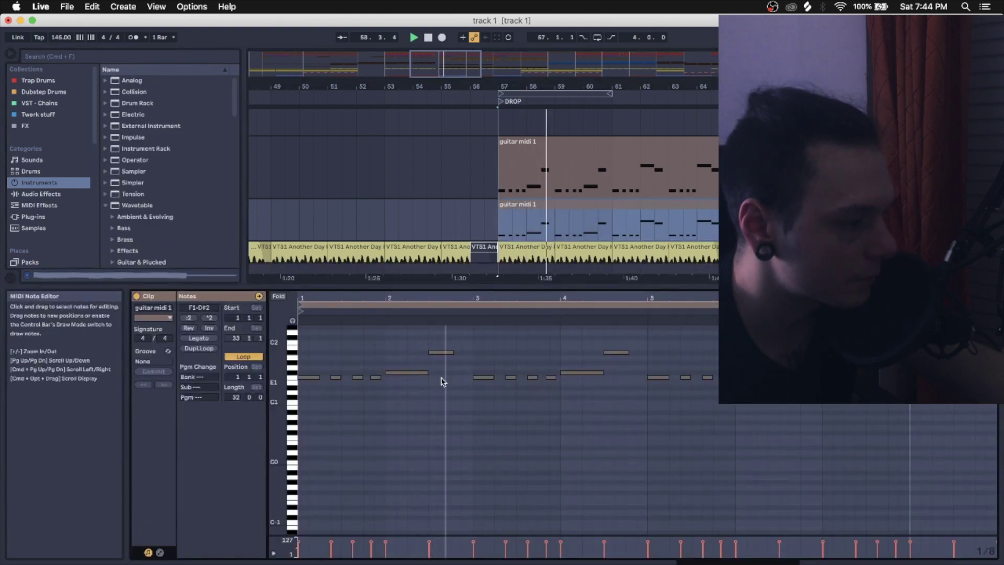
{"action": "left_click_drag", "start_coordinate": [299, 375], "coordinate": [366, 387]}
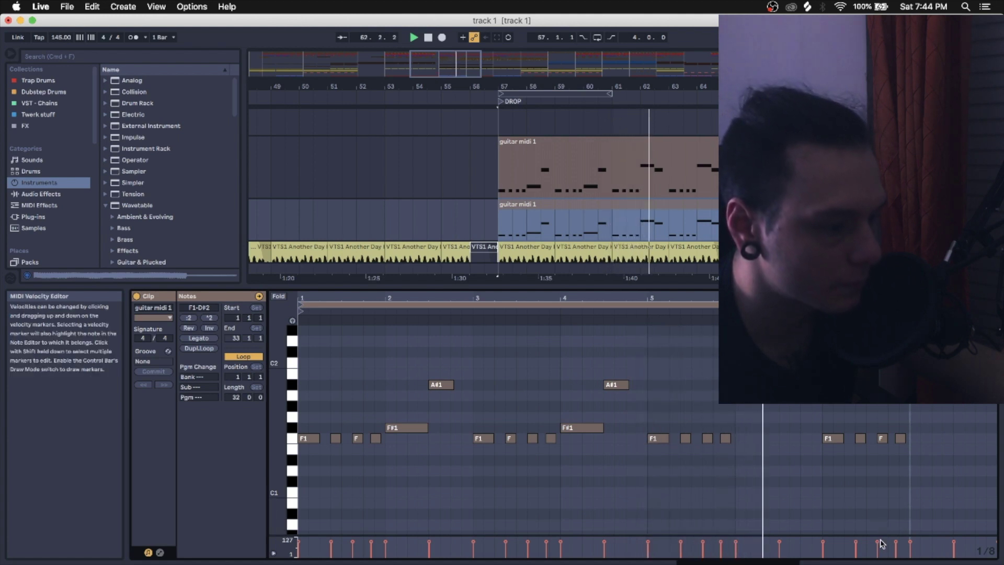
{"action": "scroll", "coordinate": [820, 507], "scroll_direction": "right", "scroll_amount": 5}
{"action": "scroll", "coordinate": [821, 507], "scroll_direction": "right", "scroll_amount": 2}
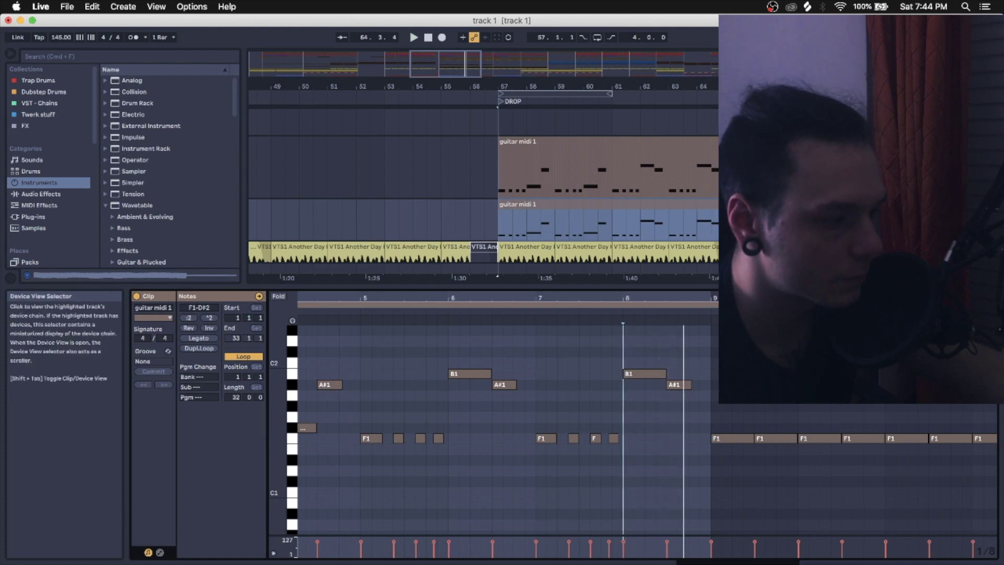
- Stop playback, show the upper guitar midi 1 track's devices and locate its Boulder Blaster preset through hot-swap
{"action": "key", "text": "shift+Tab"}
{"action": "left_click", "coordinate": [758, 209]}
{"action": "key", "text": "space"}
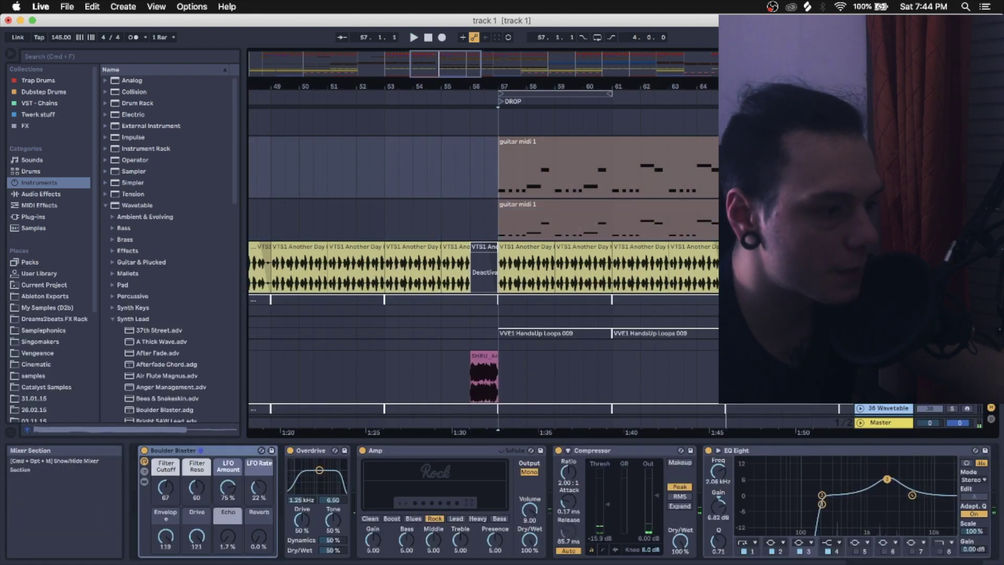
{"action": "left_click", "coordinate": [261, 450]}
- Play the Drop from bar 57, bring the drum loop tracks into view and stop playback
{"action": "scroll", "coordinate": [182, 237], "scroll_direction": "down", "scroll_amount": 5}
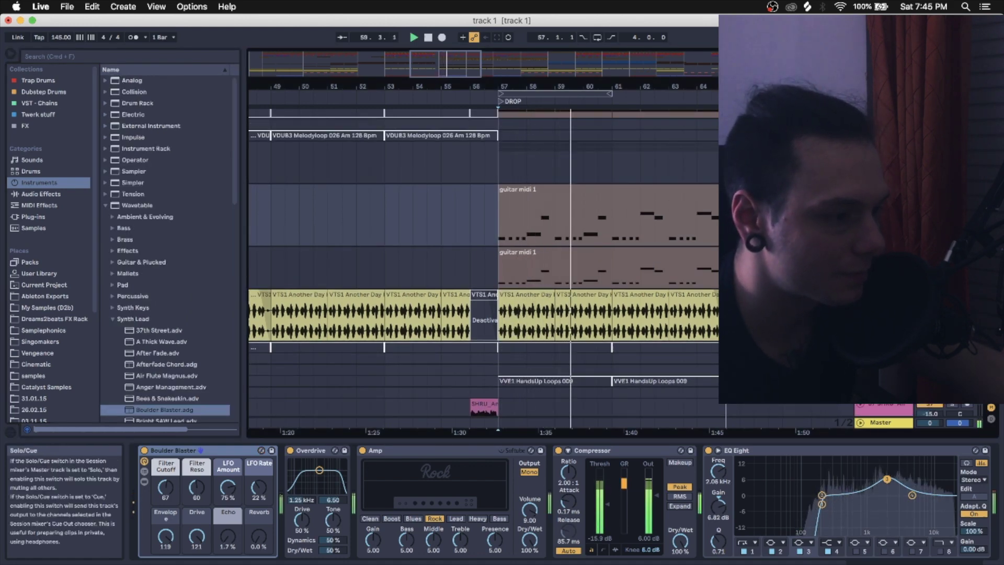
{"action": "scroll", "coordinate": [705, 232], "scroll_direction": "up", "scroll_amount": 5}
{"action": "scroll", "coordinate": [706, 231], "scroll_direction": "up", "scroll_amount": 10}
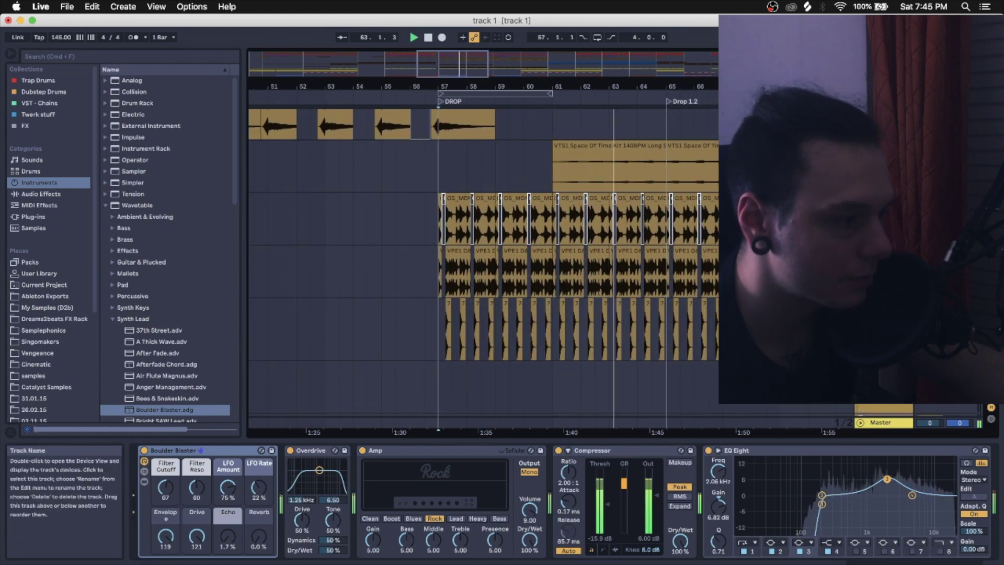
{"action": "key", "text": "space"}
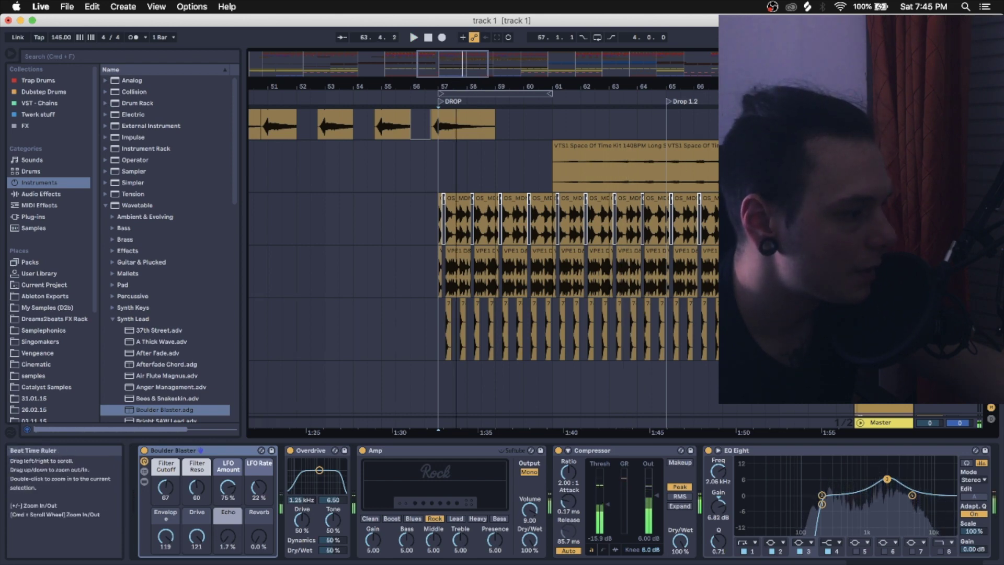
- Audition the OS_MDNB_174 drum loop from bar 57, pointing out the short deactivated clip near its start and the track's EQ Eight
{"action": "left_click_drag", "start_coordinate": [439, 86], "coordinate": [437, 105]}
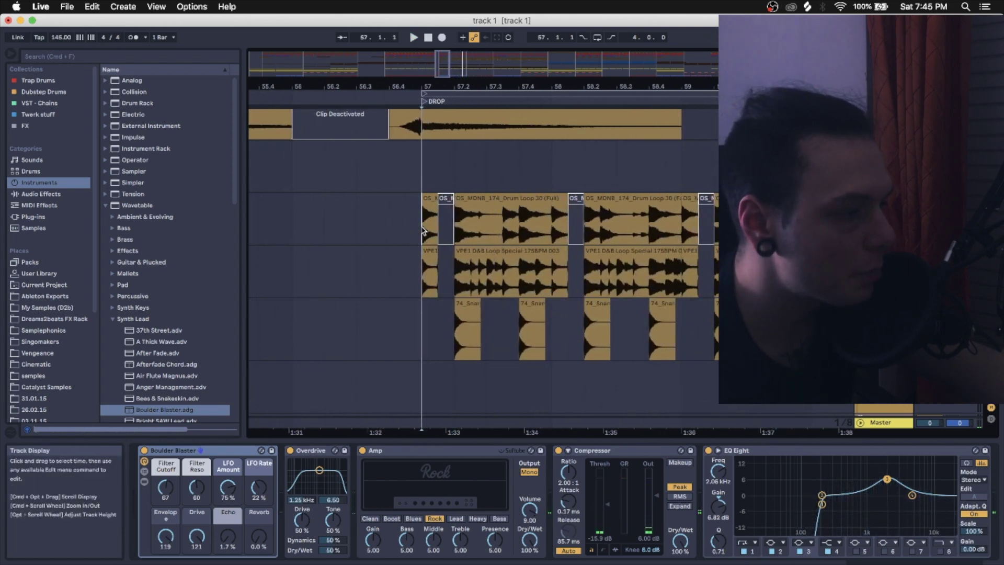
{"action": "left_click", "coordinate": [424, 230]}
{"action": "key", "text": "space"}
{"action": "key", "text": "space"}
{"action": "left_click", "coordinate": [444, 204]}
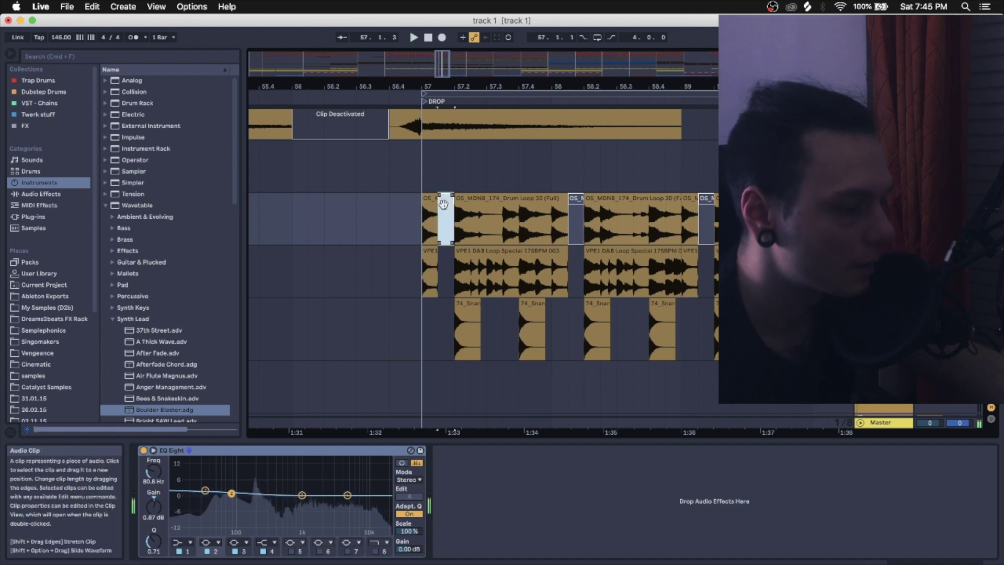
{"action": "left_click", "coordinate": [445, 233]}
{"action": "key", "text": "space"}
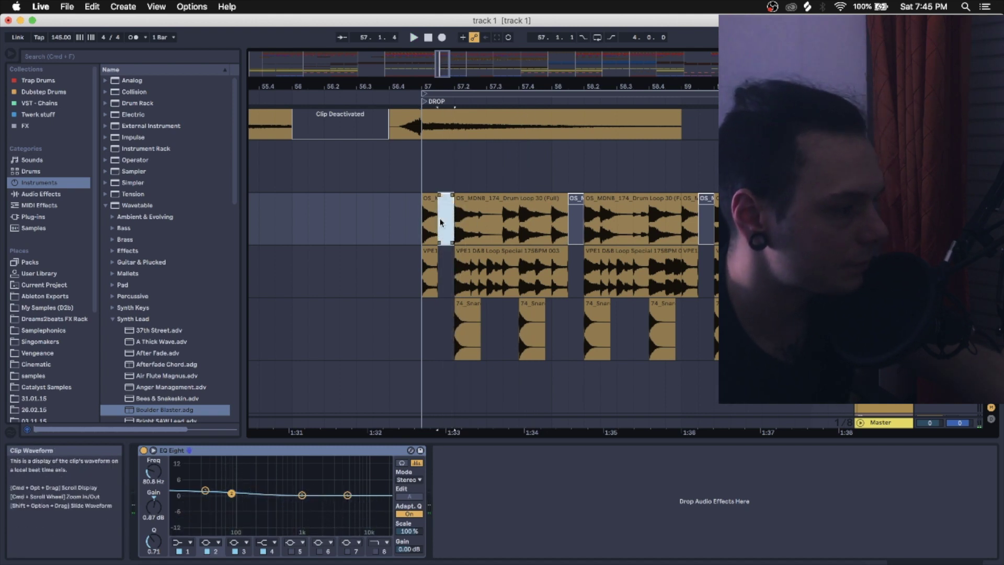
{"action": "key", "text": "space"}
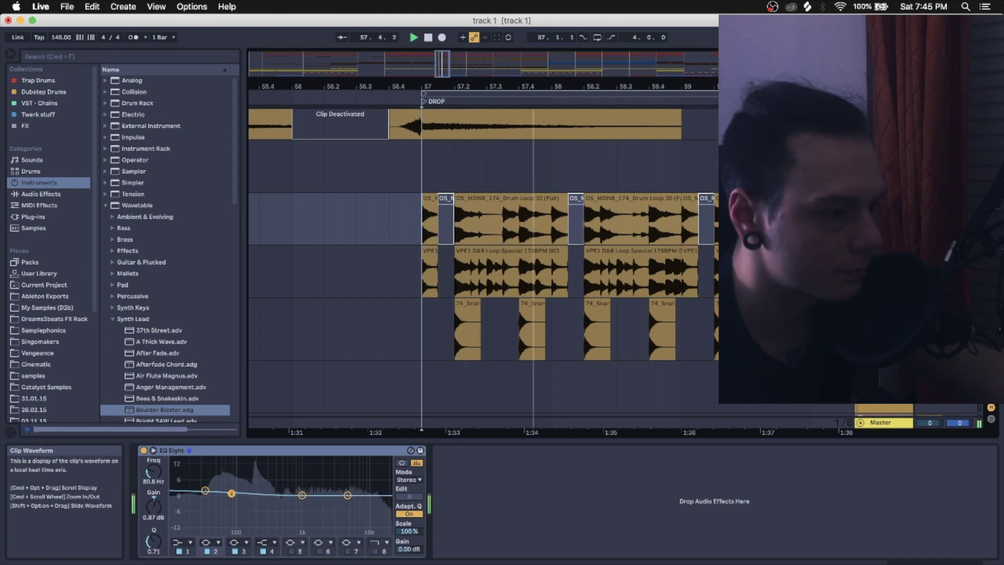
{"action": "key", "text": "space"}
- Show the EQ Eight of the VPE1 D&B Loop track and audition the loop from bar 57
{"action": "left_click", "coordinate": [334, 272]}
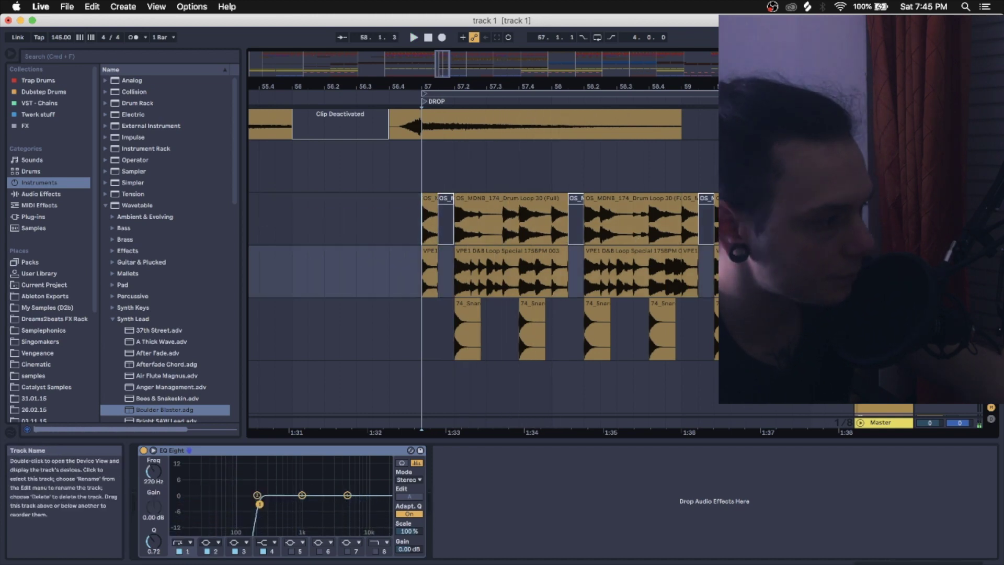
{"action": "key", "text": "space"}
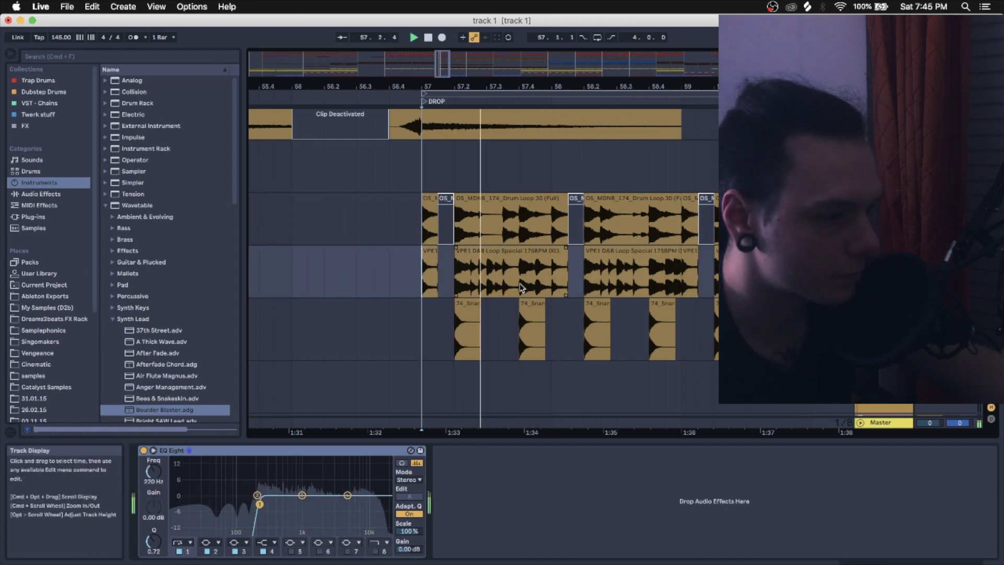
{"action": "key", "text": "space"}
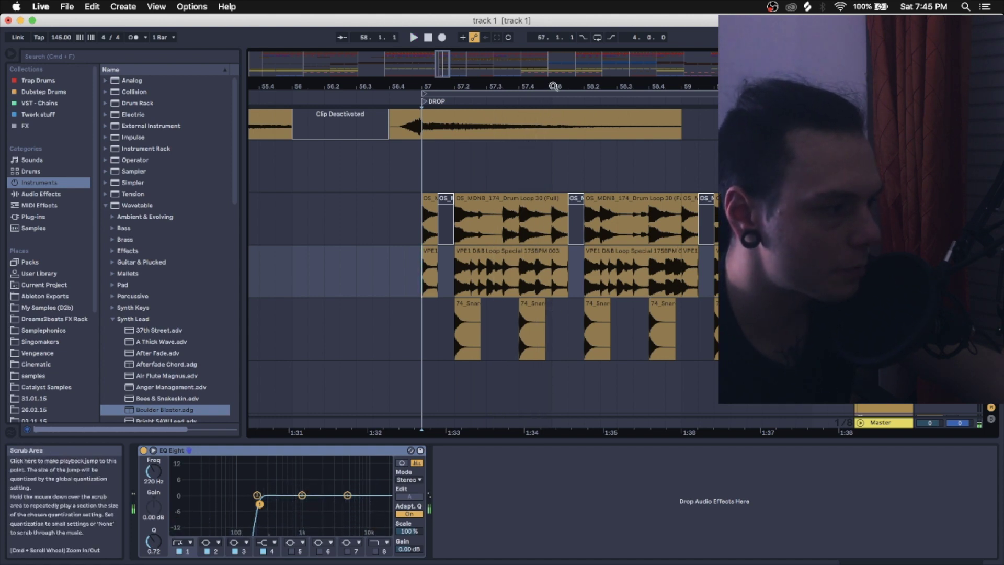
- Replay the Drop's drum loops from bar 57 and stop playback
{"action": "left_click_drag", "start_coordinate": [560, 86], "coordinate": [555, 86]}
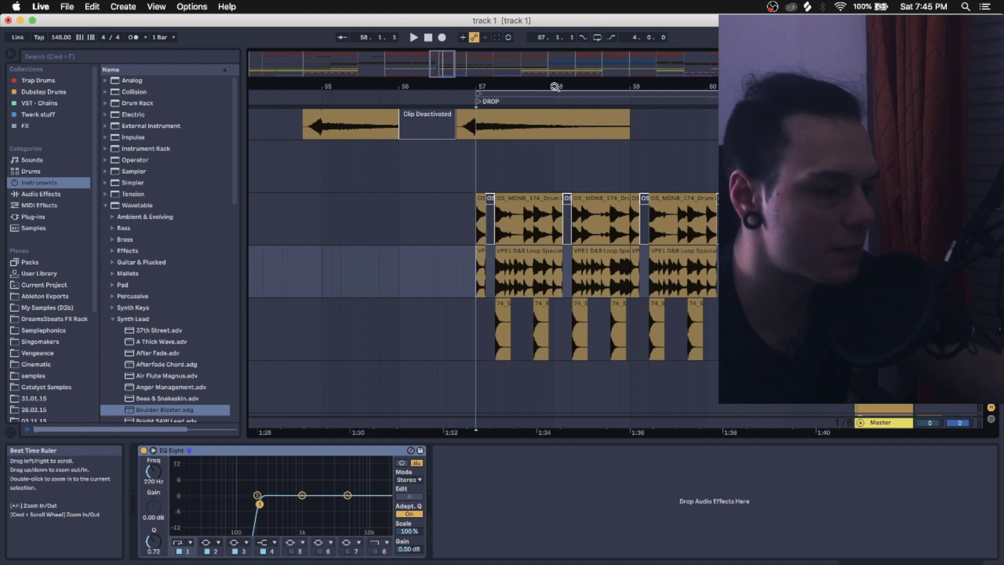
{"action": "key", "text": "space"}
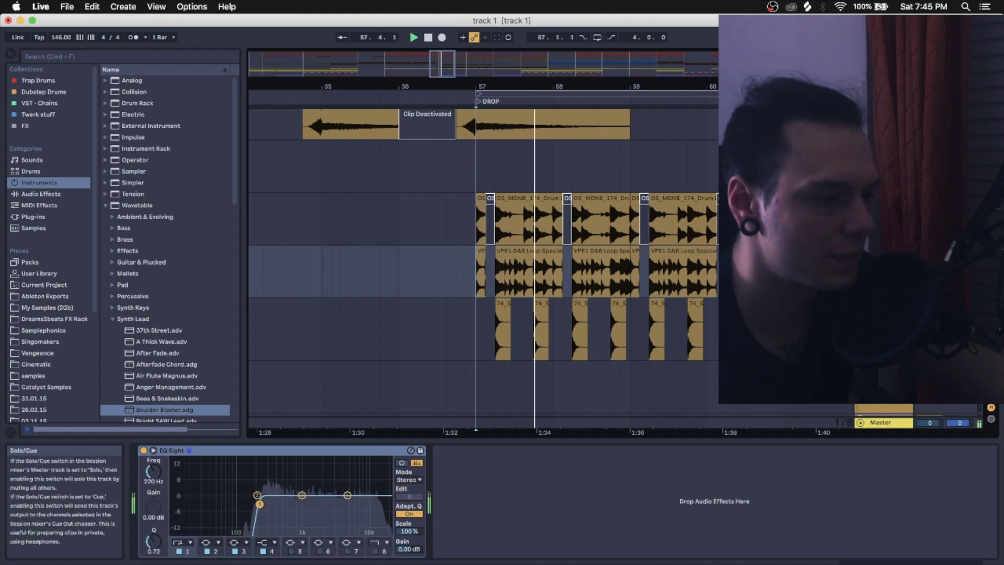
{"action": "scroll", "coordinate": [482, 261], "scroll_direction": "down", "scroll_amount": 1}
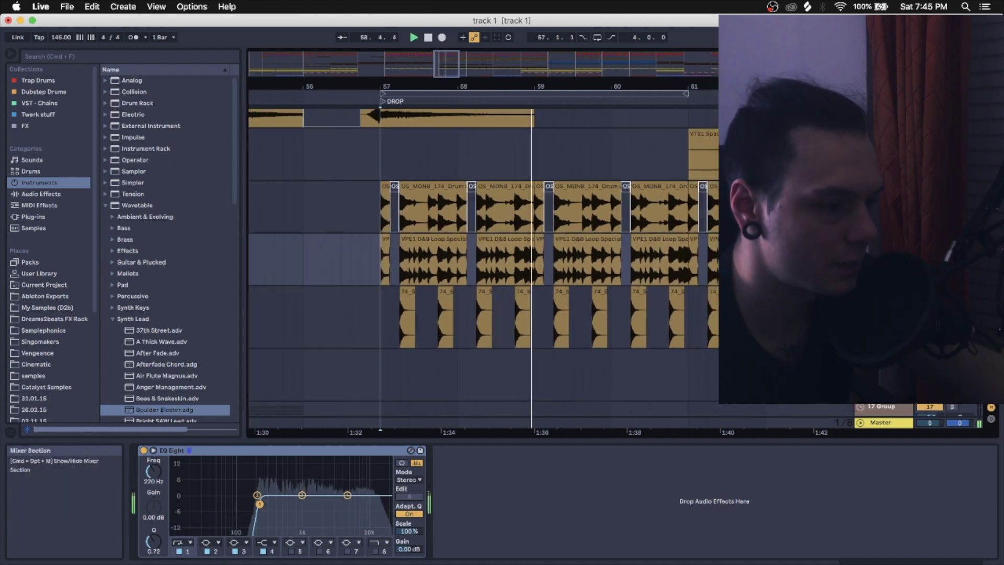
{"action": "key", "text": "space"}
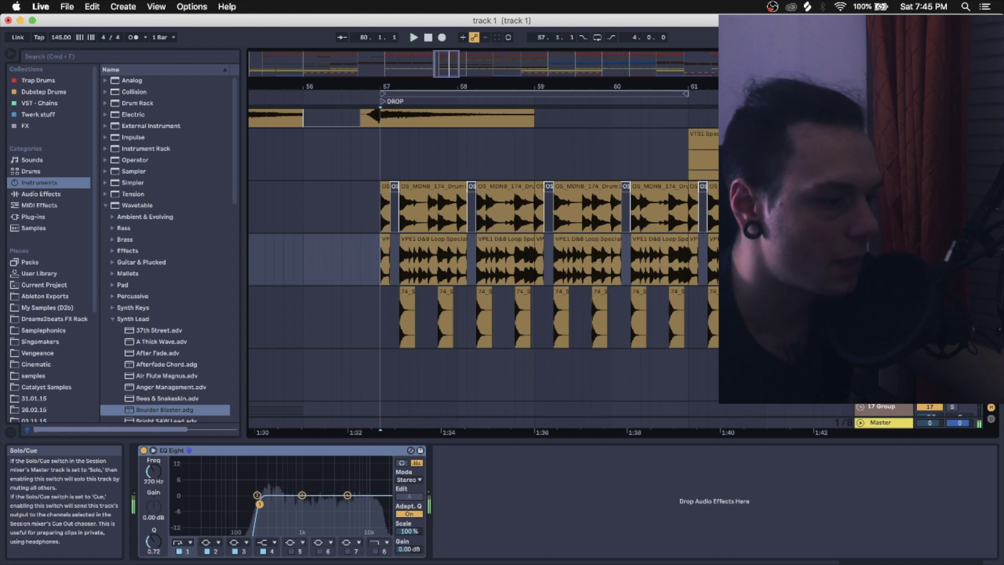
- Show the 74_Snare_18_SP track's EQ Eight and Amp, turn the Amp off and audition the first snare hit
{"action": "left_click", "coordinate": [883, 291]}
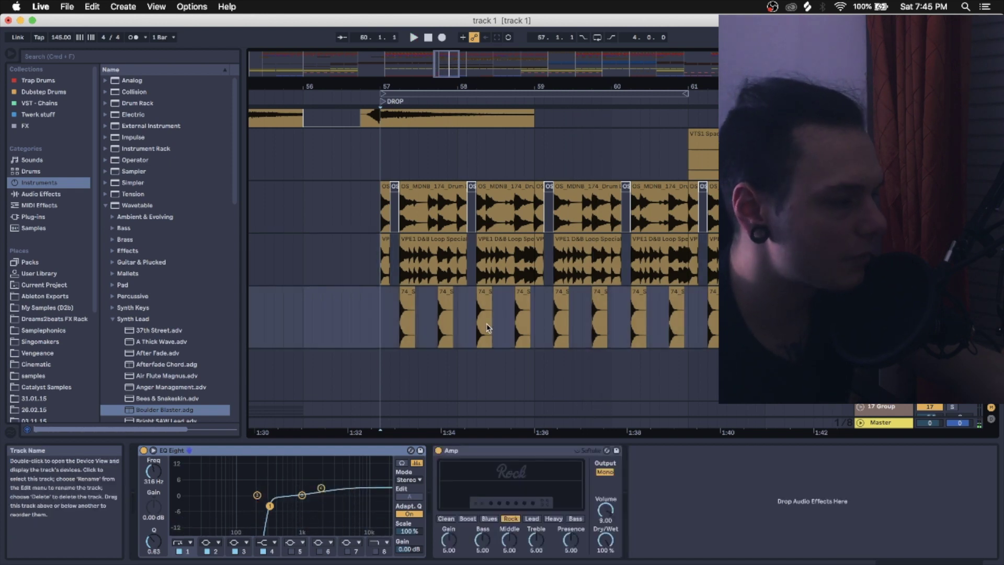
{"action": "left_click", "coordinate": [401, 323]}
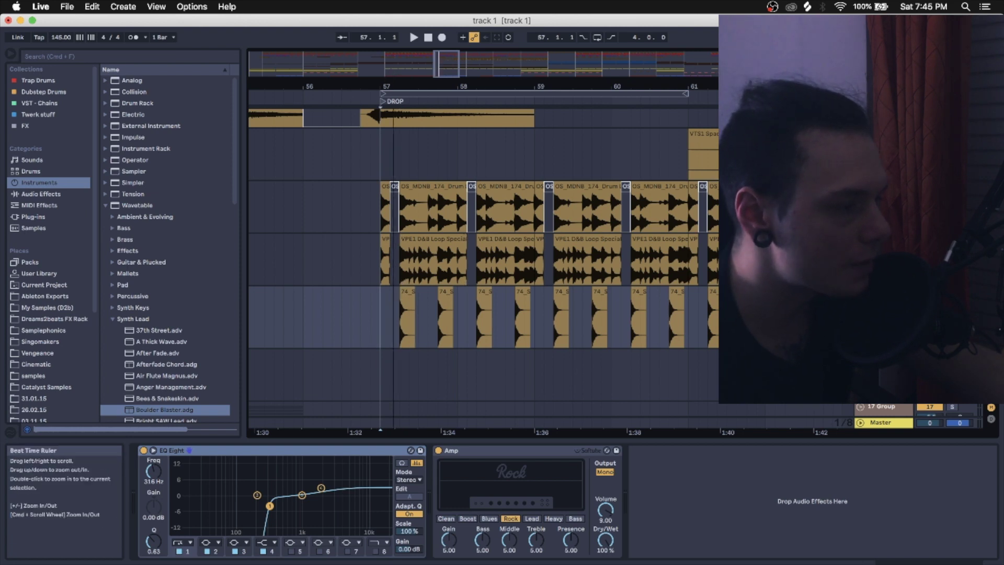
{"action": "scroll", "coordinate": [391, 219], "scroll_direction": "up", "scroll_amount": 5}
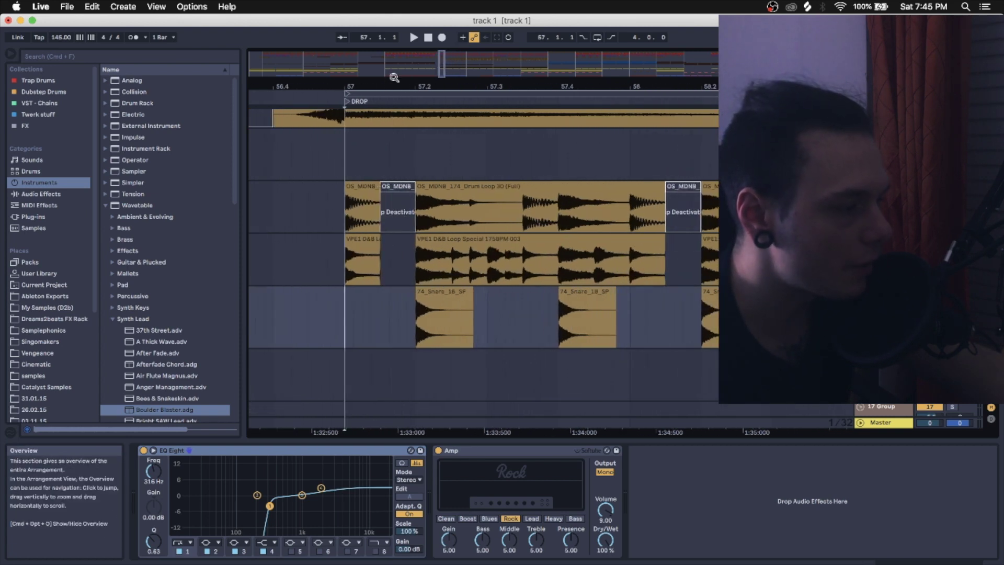
{"action": "left_click", "coordinate": [438, 450]}
{"action": "key", "text": "space"}
{"action": "key", "text": "space"}
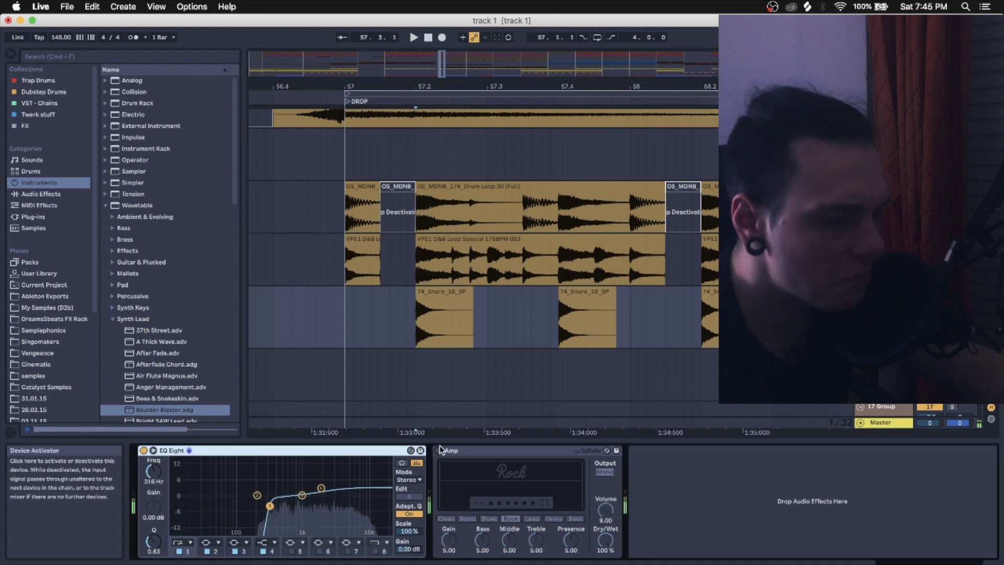
- Turn the snare's Amp back on and replay the first hit several times to compare the sound
{"action": "key", "text": "space"}
{"action": "key", "text": "space"}
{"action": "key", "text": "space"}
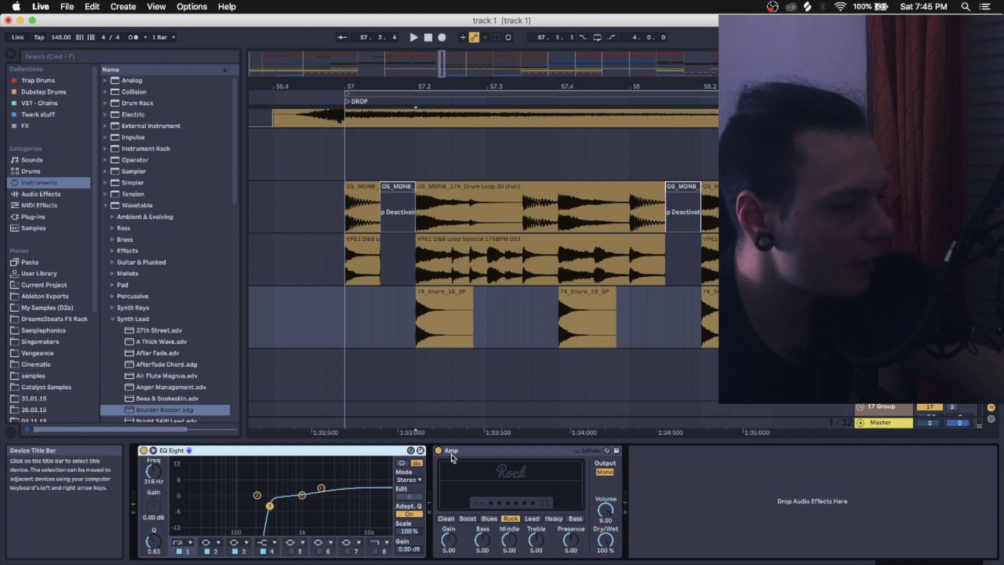
{"action": "key", "text": "space"}
{"action": "key", "text": "space"}
{"action": "key", "text": "space"}
{"action": "key", "text": "space"}
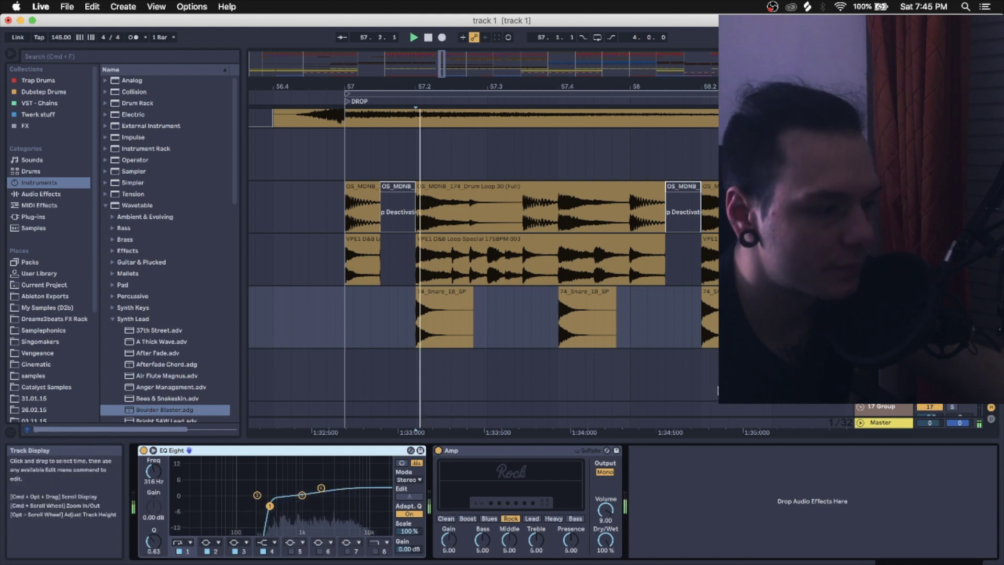
- Play the Drop from bar 57 into Drop 1.2 and examine its crash, sweep, drum, guitar midi 1, bass and FX tracks
{"action": "key", "text": "space"}
{"action": "key", "text": "space"}
{"action": "key", "text": "space"}
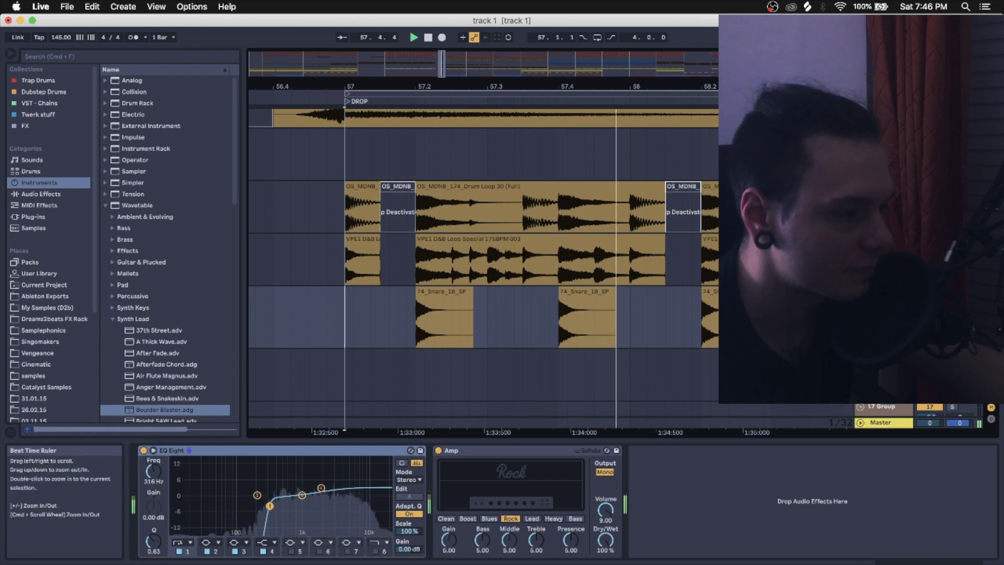
{"action": "left_click_drag", "start_coordinate": [601, 92], "coordinate": [601, 85]}
{"action": "scroll", "coordinate": [684, 168], "scroll_direction": "up", "scroll_amount": 10}
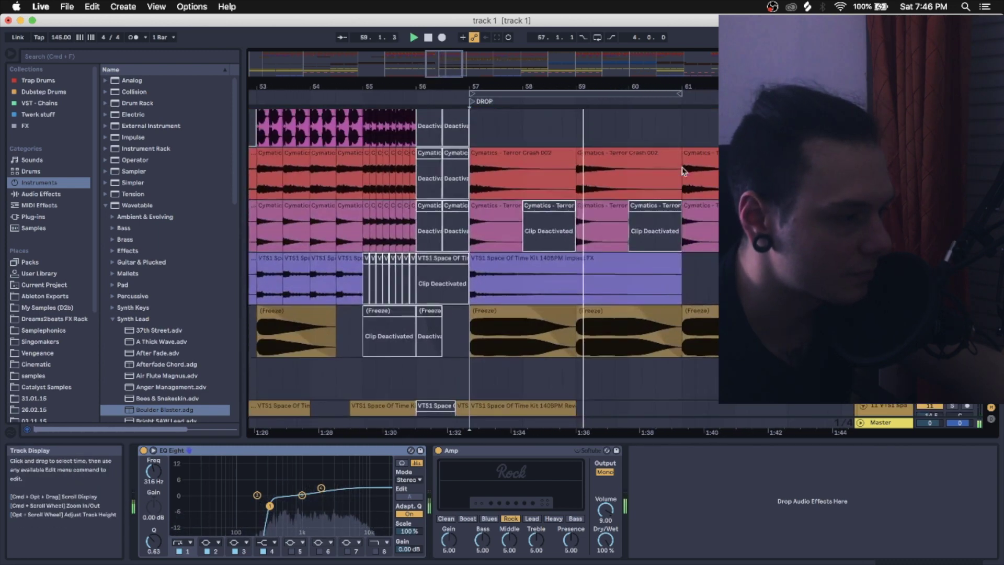
{"action": "scroll", "coordinate": [684, 171], "scroll_direction": "down", "scroll_amount": 10}
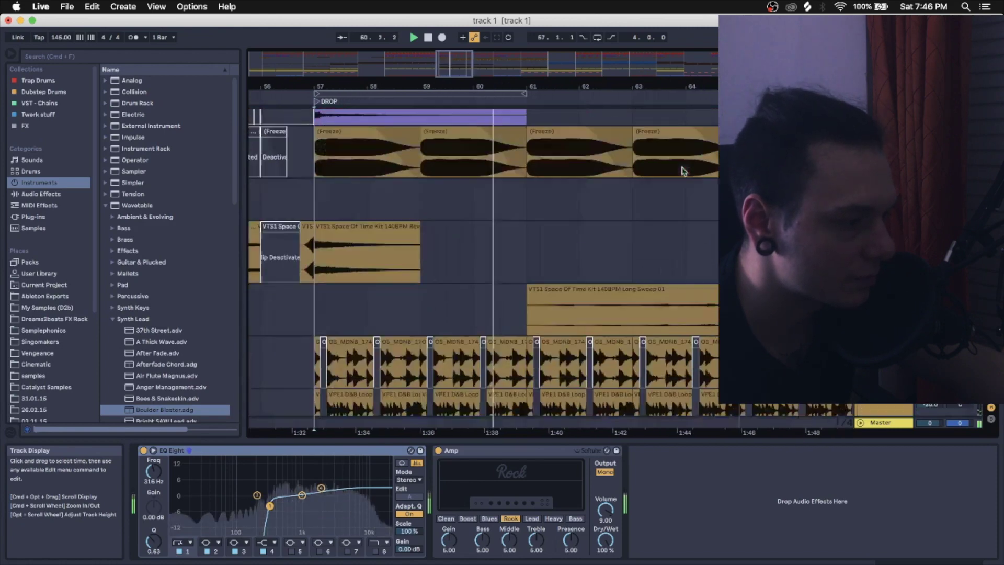
{"action": "scroll", "coordinate": [682, 171], "scroll_direction": "down", "scroll_amount": 10}
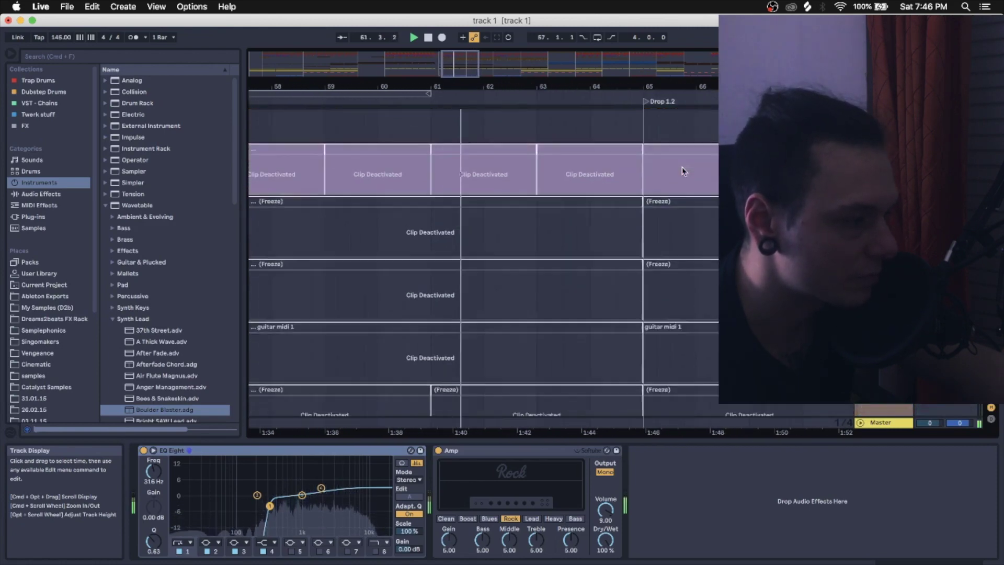
{"action": "scroll", "coordinate": [682, 171], "scroll_direction": "down", "scroll_amount": 5}
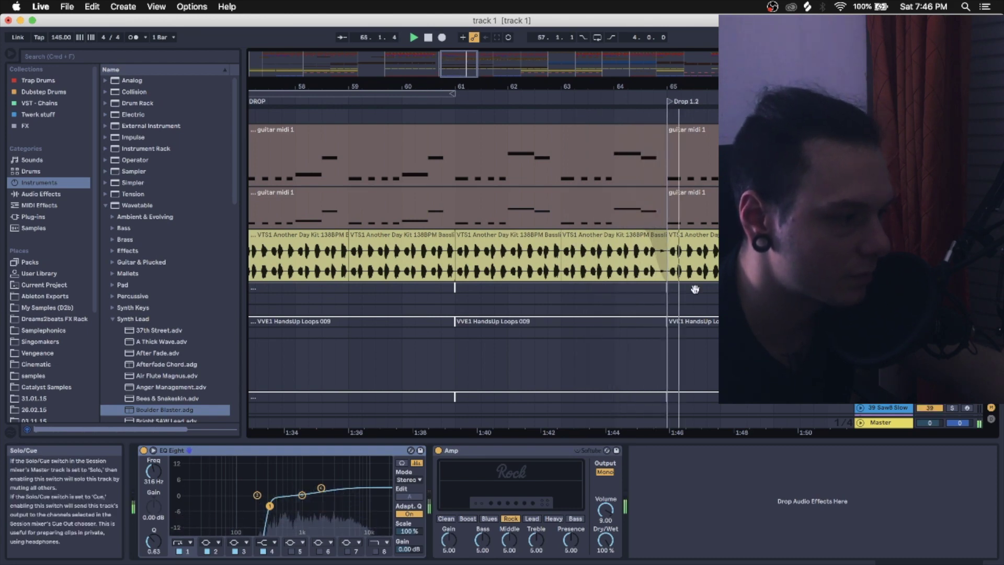
{"action": "scroll", "coordinate": [663, 297], "scroll_direction": "down", "scroll_amount": 3}
{"action": "scroll", "coordinate": [663, 289], "scroll_direction": "left", "scroll_amount": 5}
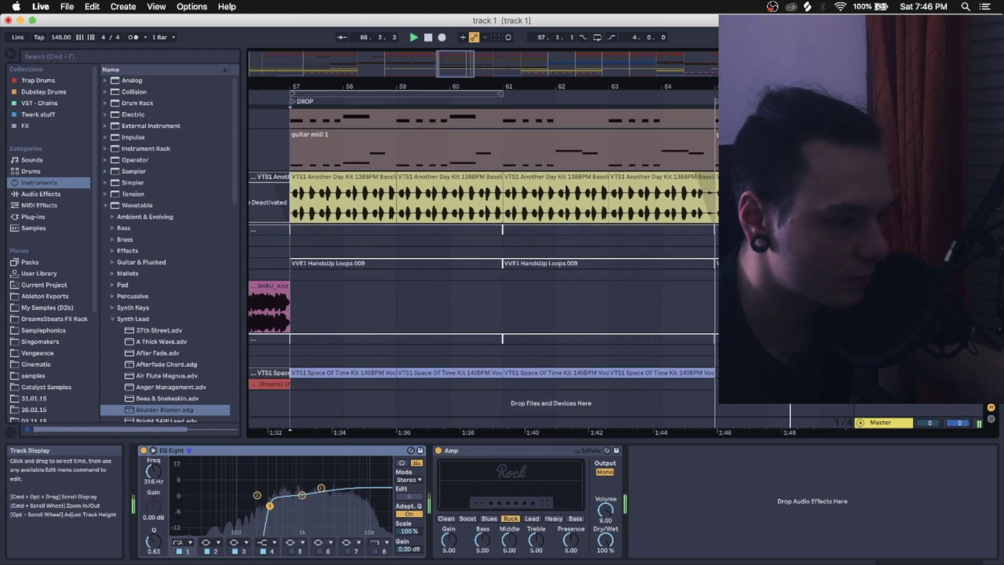
{"action": "scroll", "coordinate": [484, 256], "scroll_direction": "down", "scroll_amount": 2}
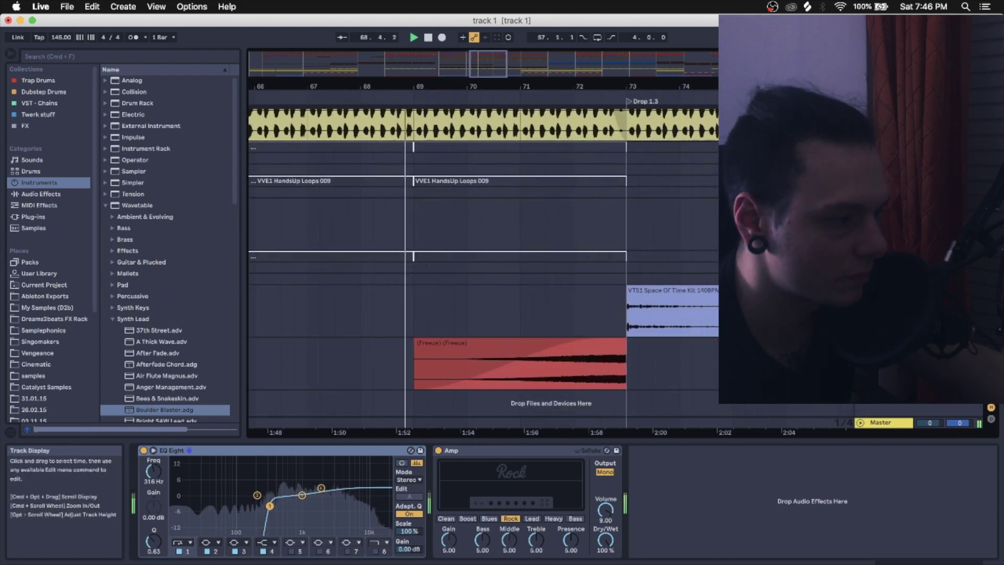
- Play the sustained MIDI part above the guitar midi 1 tracks from bar 57 and locate its 10 Saws Lead preset through hot-swap
{"action": "scroll", "coordinate": [605, 343], "scroll_direction": "up", "scroll_amount": 8}
{"action": "scroll", "coordinate": [605, 343], "scroll_direction": "up", "scroll_amount": 4}
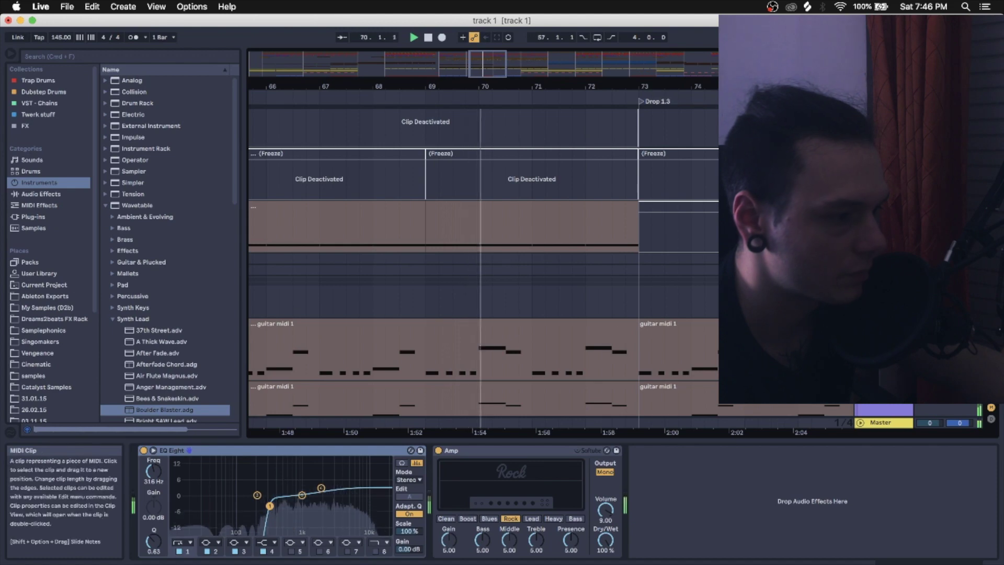
{"action": "left_click_drag", "start_coordinate": [566, 82], "coordinate": [560, 58]}
{"action": "key", "text": "space"}
{"action": "left_click", "coordinate": [432, 228]}
{"action": "key", "text": "space"}
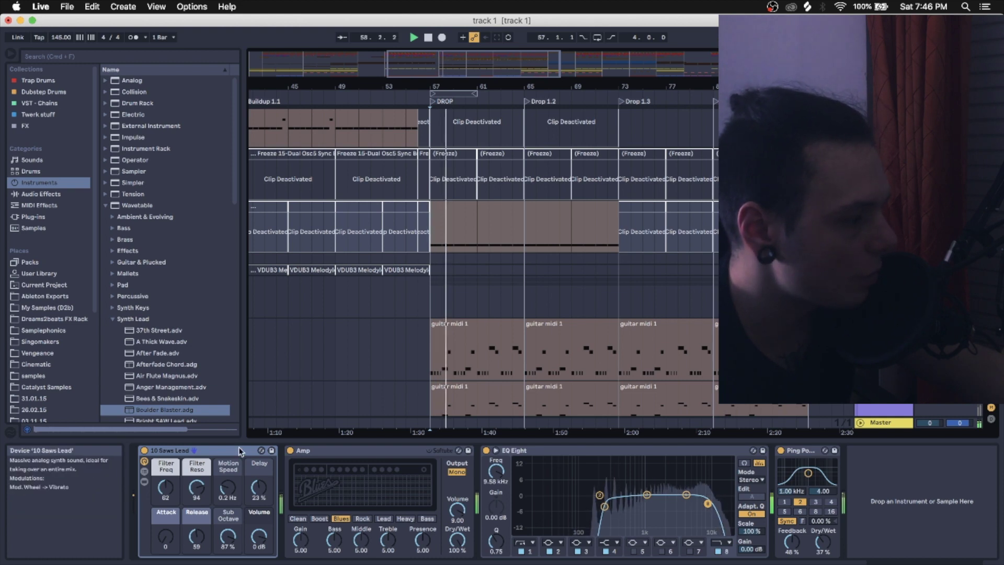
{"action": "left_click", "coordinate": [262, 450]}
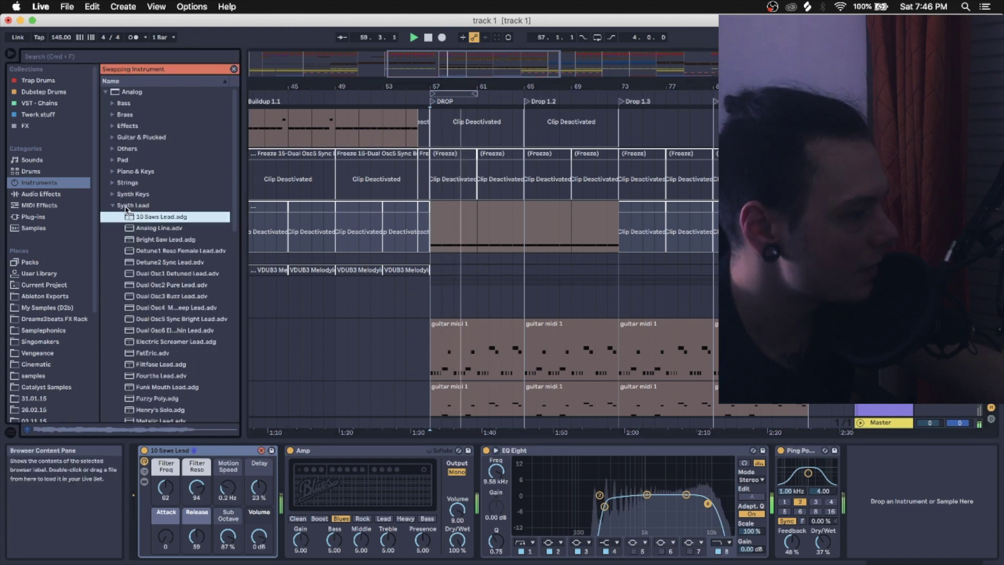
{"action": "left_click", "coordinate": [234, 70]}
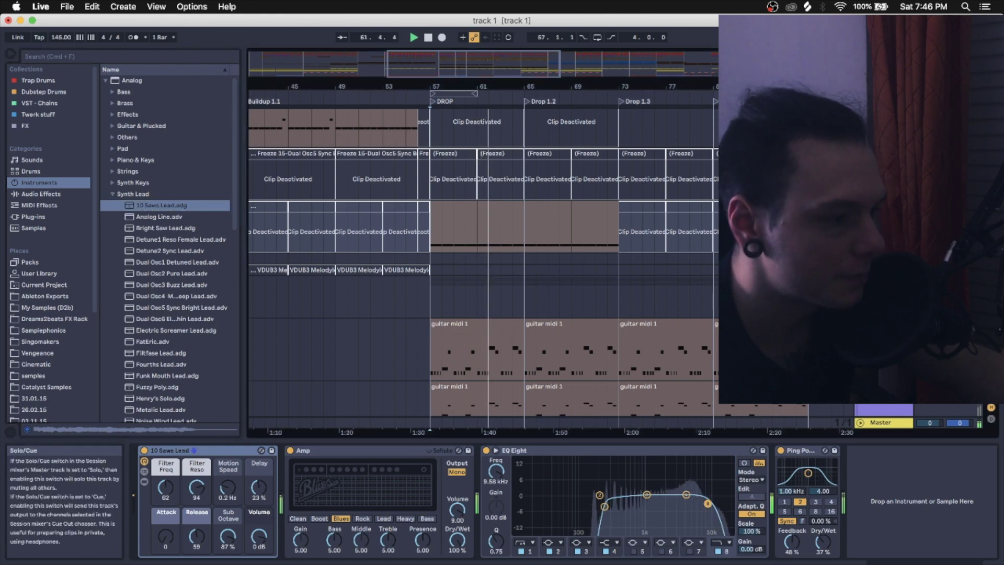
- Play from the Drop into Drop 1.2 while examining the drum, bass, frozen, lead and FX tracks in the arrangement
{"action": "scroll", "coordinate": [492, 269], "scroll_direction": "down", "scroll_amount": 6}
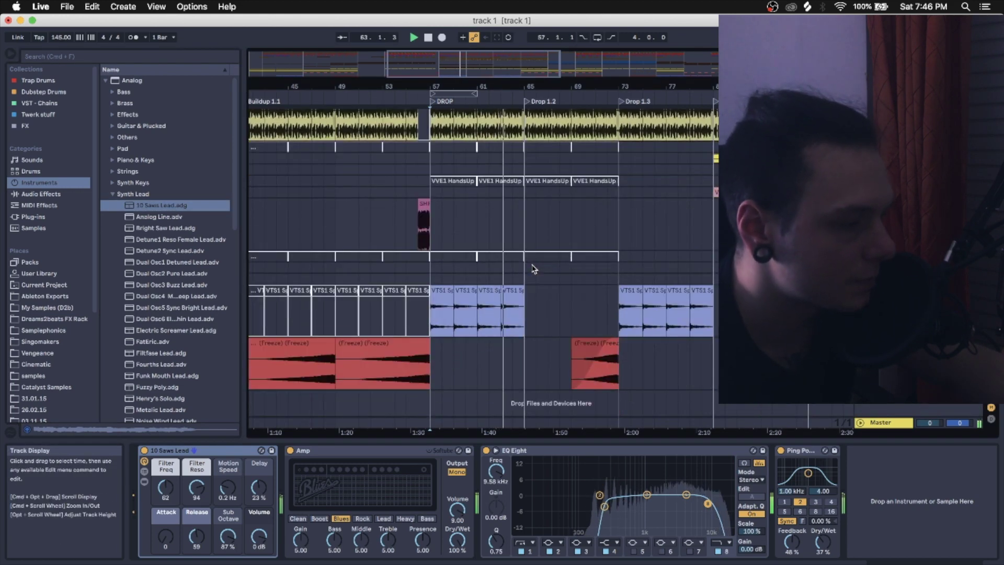
{"action": "scroll", "coordinate": [532, 269], "scroll_direction": "up", "scroll_amount": 10}
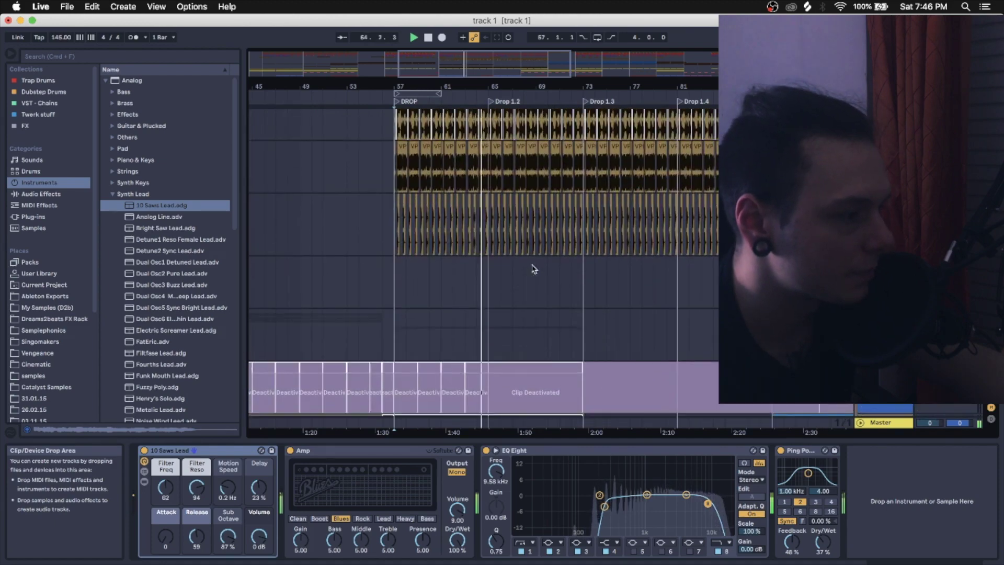
{"action": "scroll", "coordinate": [533, 269], "scroll_direction": "up", "scroll_amount": 10}
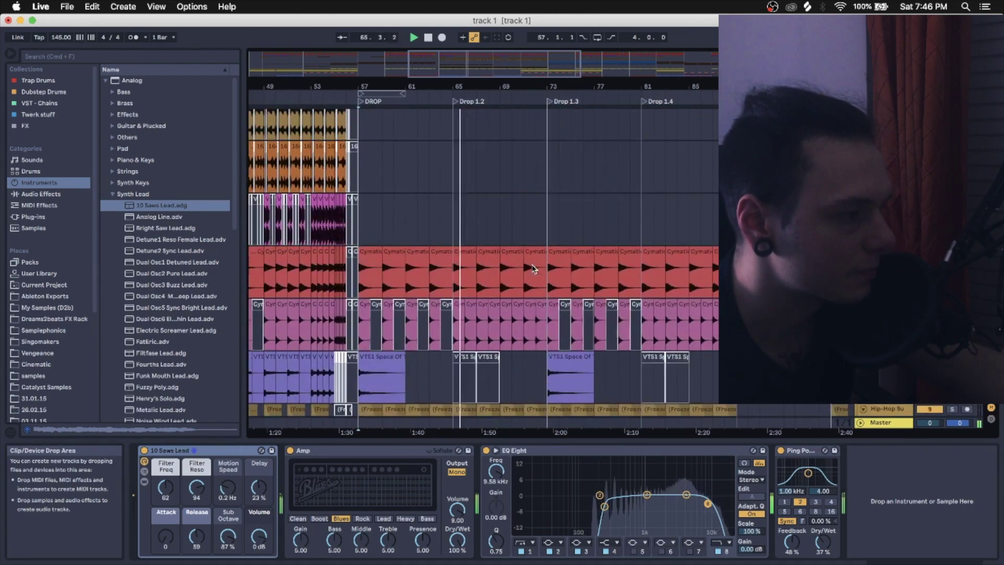
{"action": "scroll", "coordinate": [532, 269], "scroll_direction": "up", "scroll_amount": 6}
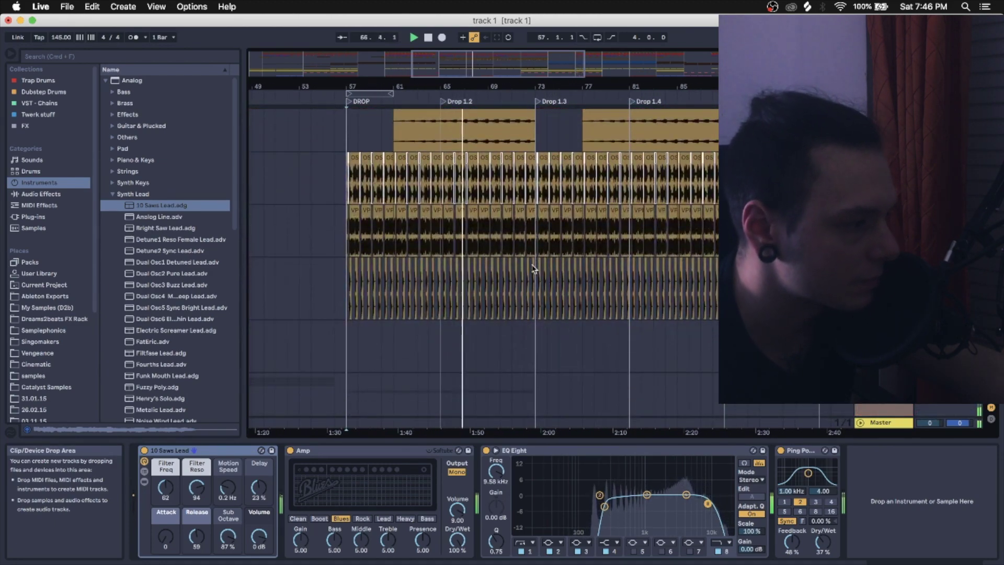
{"action": "scroll", "coordinate": [533, 269], "scroll_direction": "down", "scroll_amount": 10}
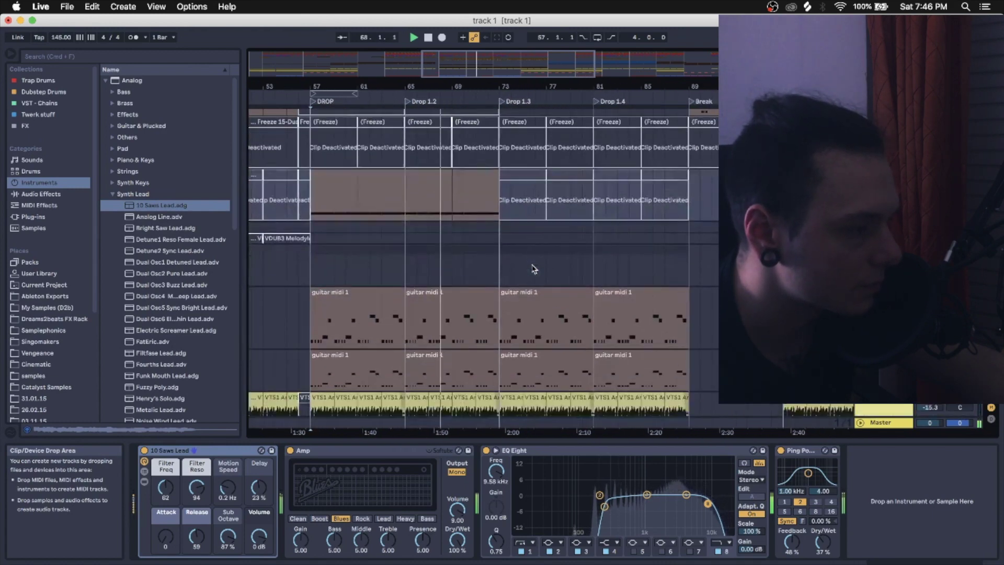
{"action": "scroll", "coordinate": [554, 259], "scroll_direction": "up", "scroll_amount": 3}
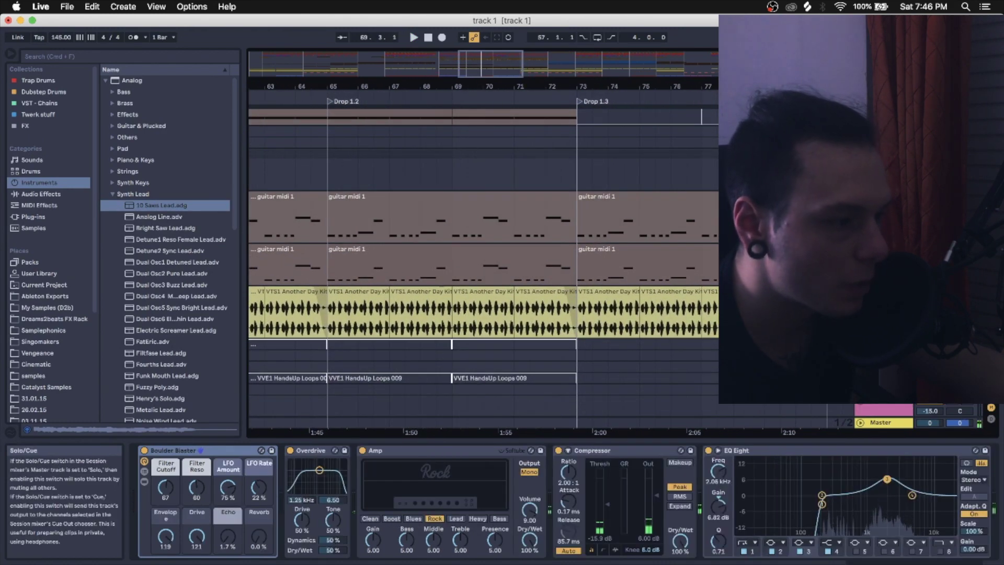
- Audition the upper guitar midi 1 clip from Drop 1.2 and show its Boulder Blaster instrument and Overdrive
{"action": "left_click", "coordinate": [381, 214]}
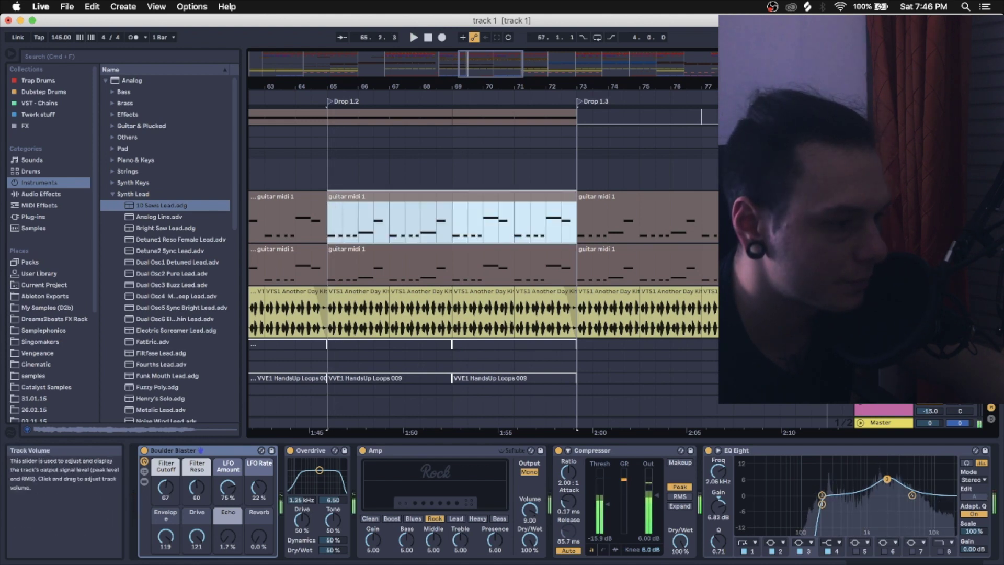
{"action": "left_click", "coordinate": [501, 496]}
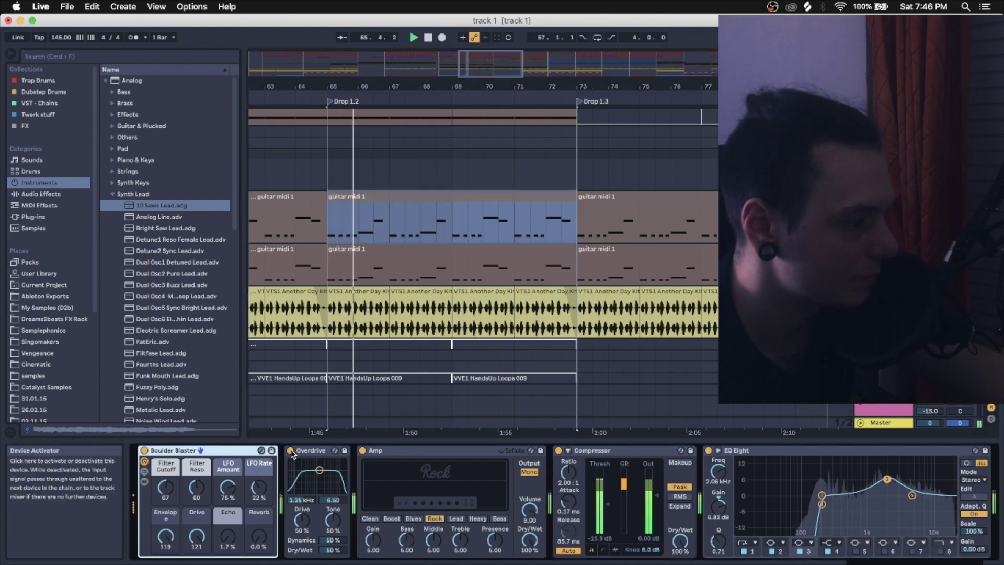
{"action": "left_click", "coordinate": [309, 452]}
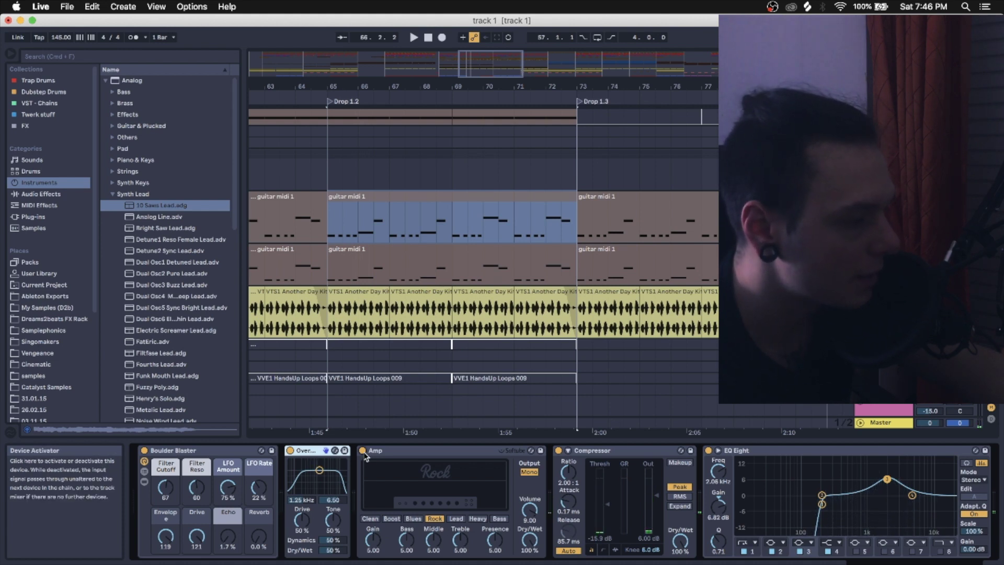
{"action": "key", "text": "space"}
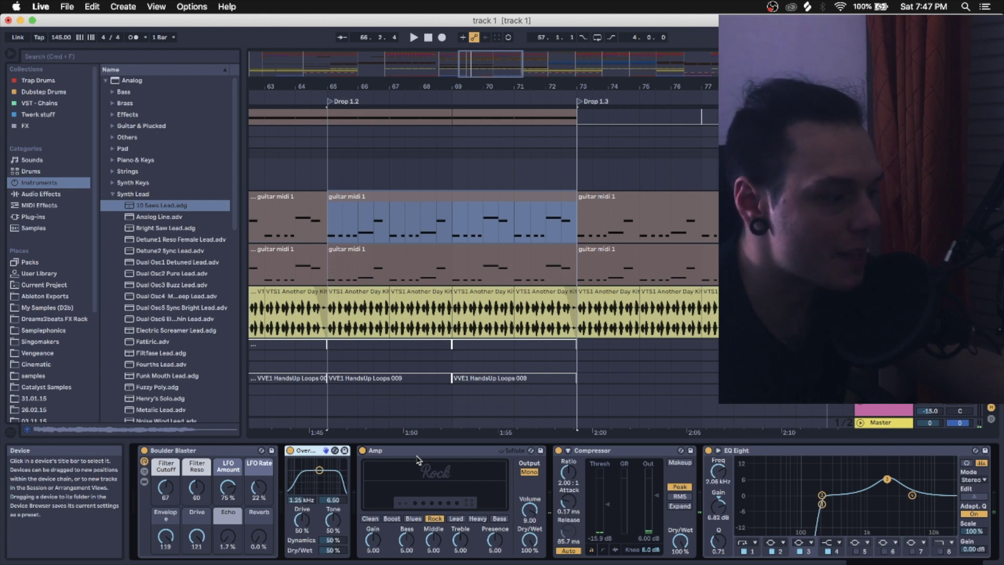
- Replay the upper guitar midi 1 part from bar 65, bypassing its Amp and turning it back on to compare the sound
{"action": "key", "text": "space"}
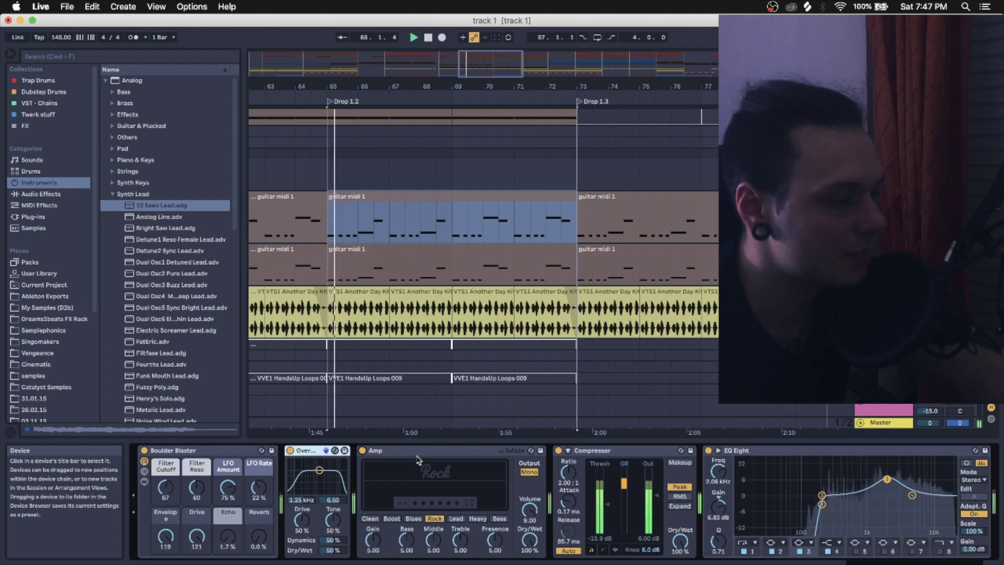
{"action": "left_click", "coordinate": [362, 451]}
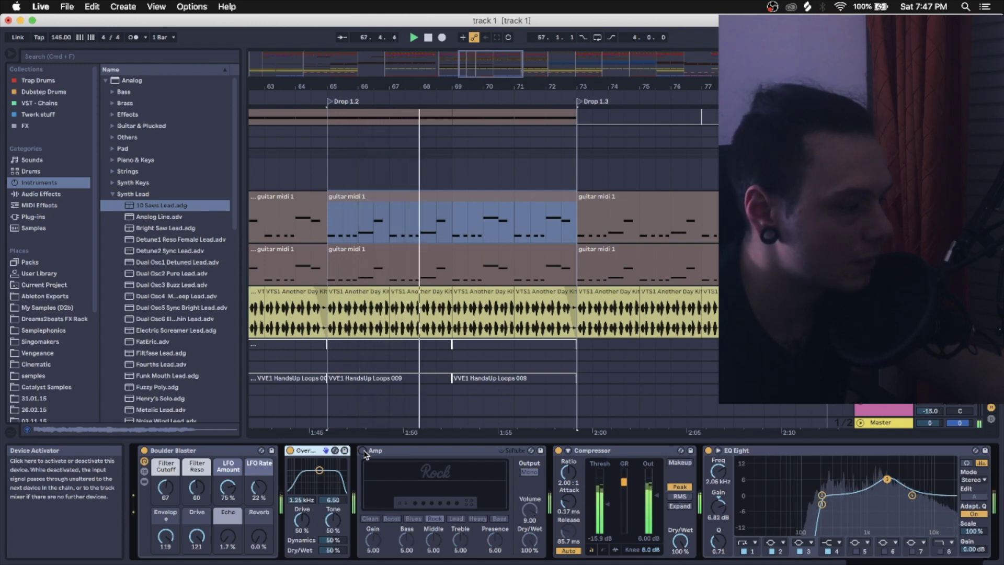
{"action": "left_click", "coordinate": [363, 451]}
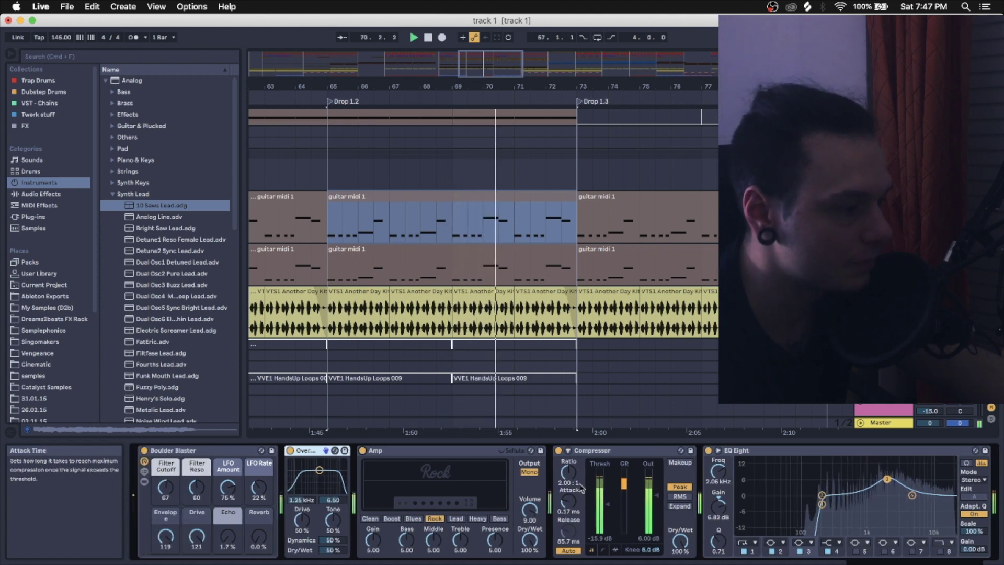
- Switch the upper guitar track's EQ Eight to M/S mode and toggle its edit channel, ending on M
{"action": "left_click", "coordinate": [974, 479]}
{"action": "left_click", "coordinate": [971, 506]}
{"action": "left_click", "coordinate": [973, 497]}
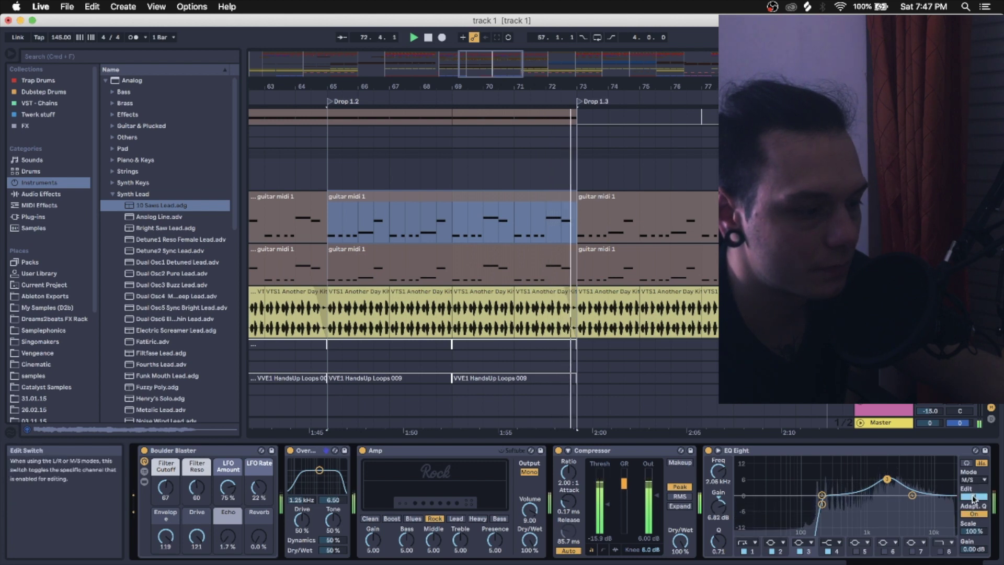
{"action": "left_click", "coordinate": [973, 497]}
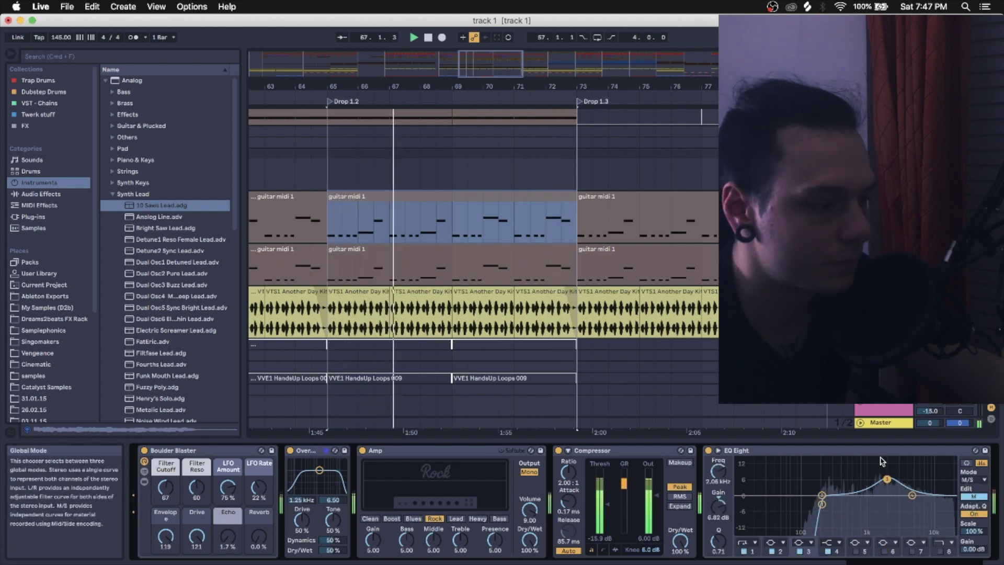
- Play the lower guitar midi 1 part from bar 65 and show its Chance Synth Solo instrument and effects chain
{"action": "left_click", "coordinate": [589, 224]}
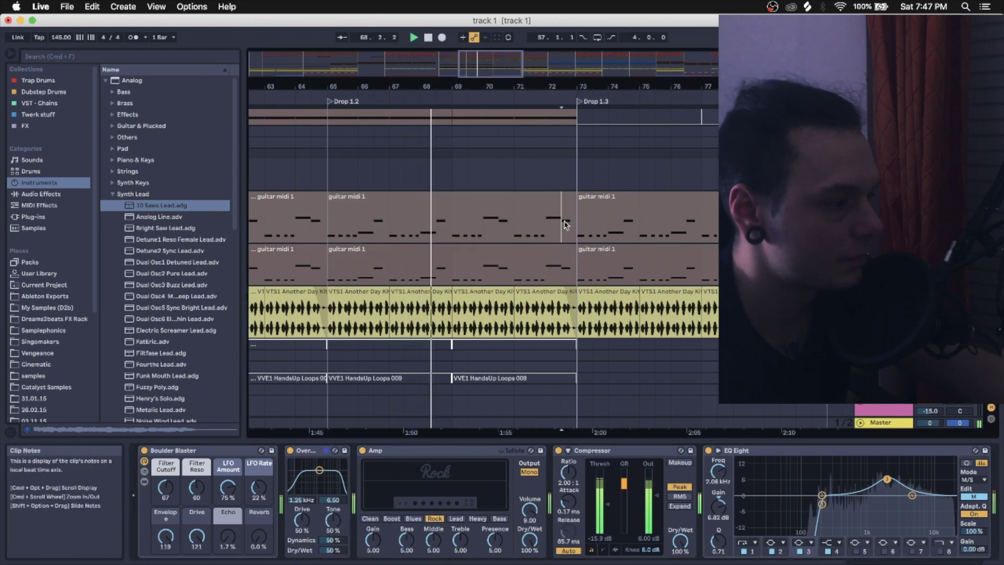
{"action": "left_click", "coordinate": [329, 277]}
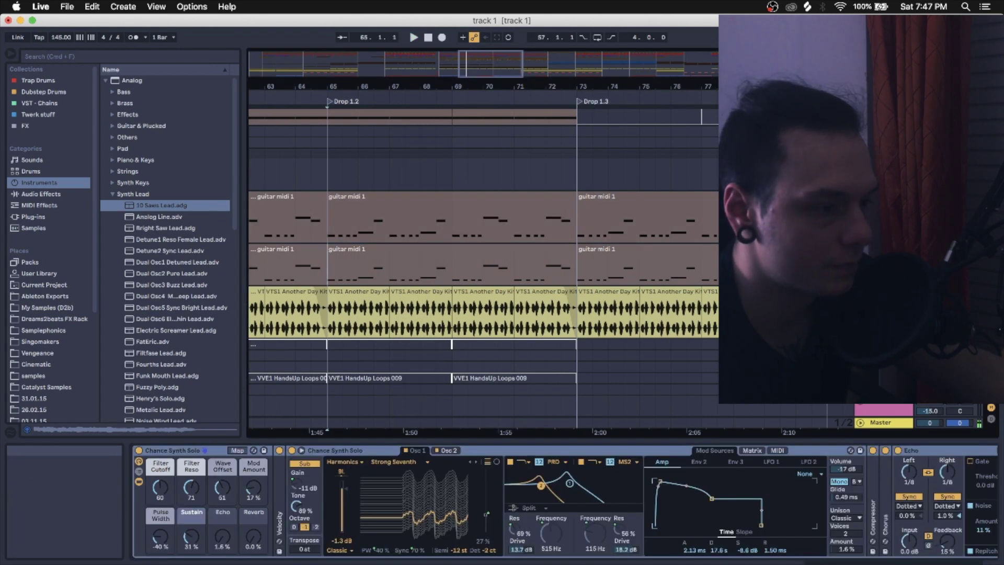
{"action": "key", "text": "space"}
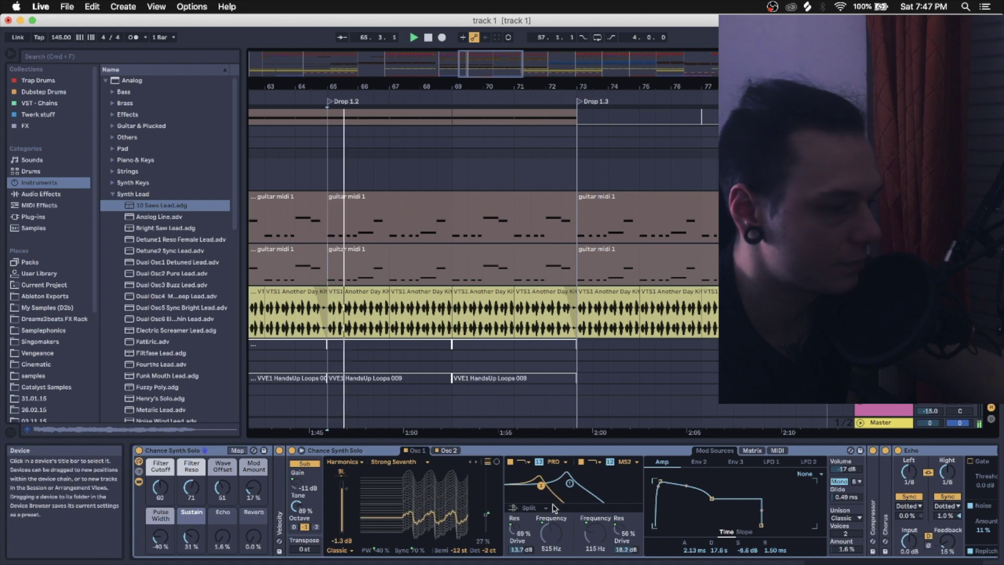
{"action": "scroll", "coordinate": [554, 507], "scroll_direction": "right", "scroll_amount": 10}
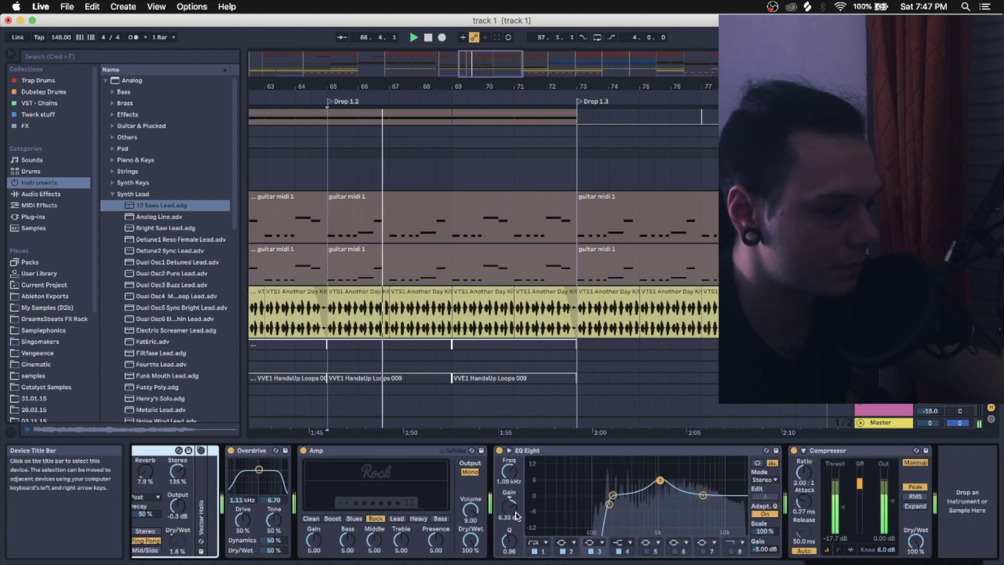
{"action": "scroll", "coordinate": [517, 515], "scroll_direction": "left", "scroll_amount": 3}
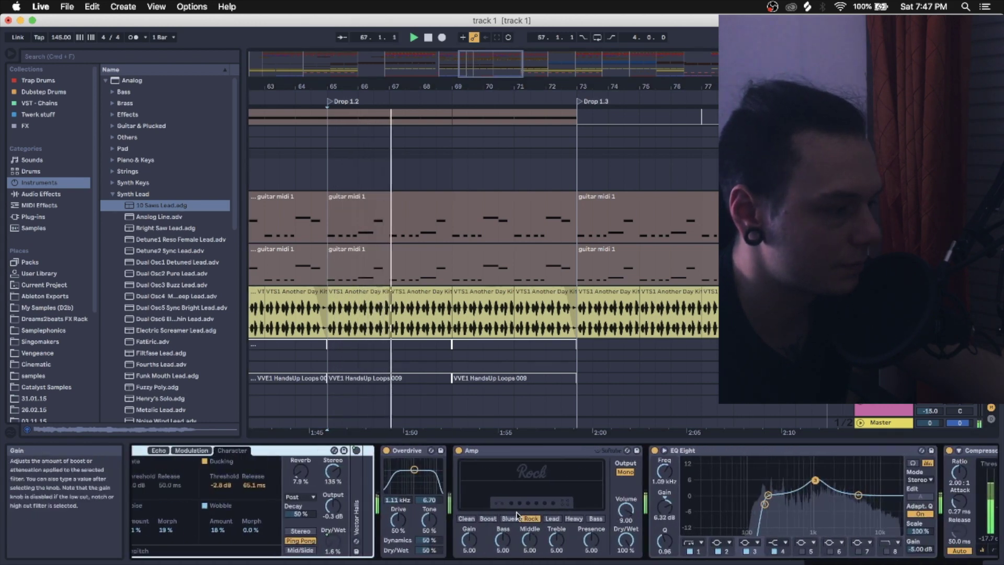
- Replay Drop 1.2, select the lower guitar midi 1 clip and examine its Overdrive, Amp, EQ Eight and Compressor
{"action": "left_click", "coordinate": [625, 472]}
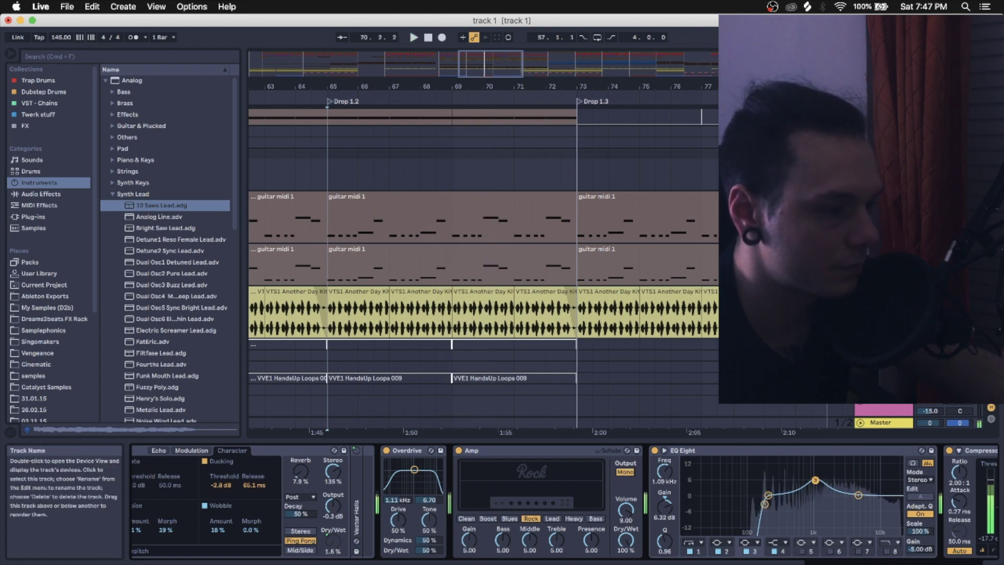
{"action": "left_click", "coordinate": [329, 101]}
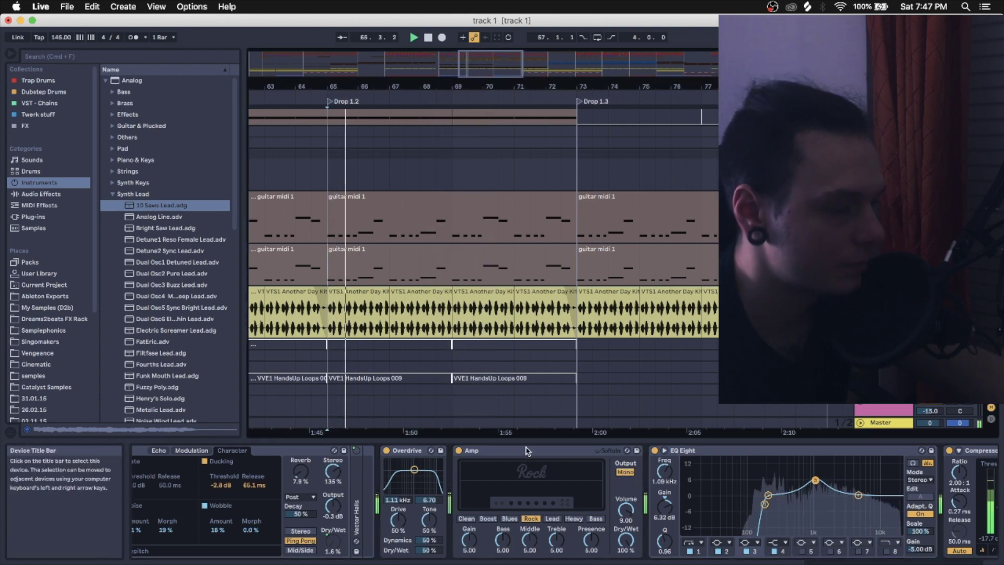
{"action": "scroll", "coordinate": [510, 279], "scroll_direction": "left", "scroll_amount": 3}
{"action": "left_click", "coordinate": [514, 256]}
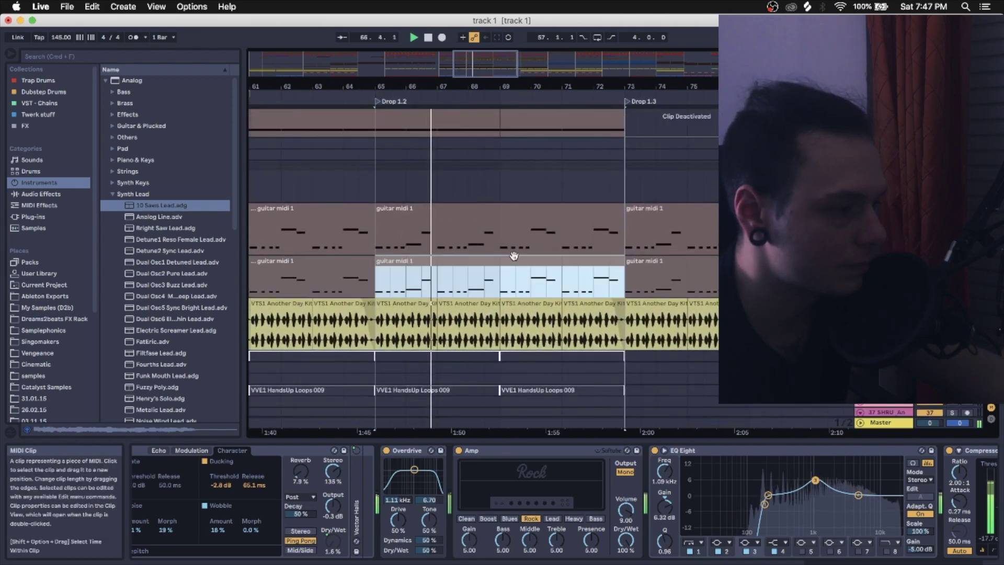
{"action": "scroll", "coordinate": [492, 515], "scroll_direction": "right", "scroll_amount": 4}
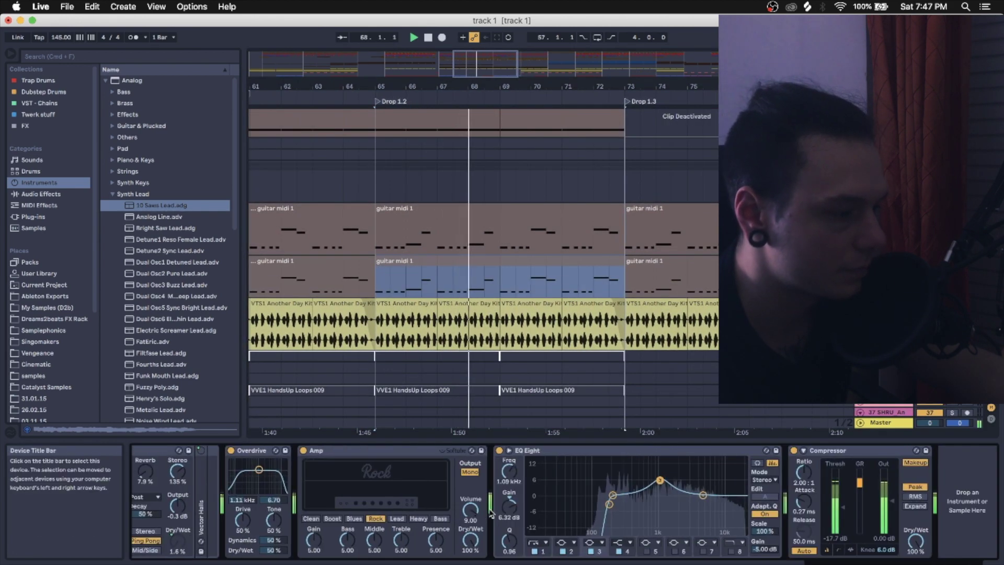
- Continue playing from Drop 1.2 into Drop 1.3 and examine the sweep, loop, deactivated and Cymatics tracks around bar 73
{"action": "scroll", "coordinate": [600, 332], "scroll_direction": "down", "scroll_amount": 5}
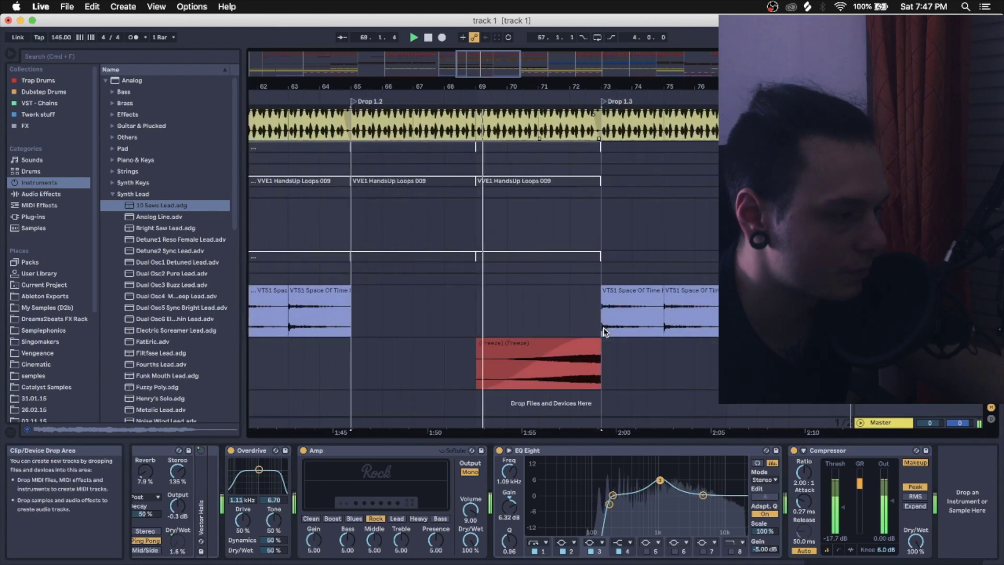
{"action": "scroll", "coordinate": [605, 331], "scroll_direction": "up", "scroll_amount": 6}
{"action": "scroll", "coordinate": [605, 331], "scroll_direction": "right", "scroll_amount": 2}
{"action": "scroll", "coordinate": [604, 332], "scroll_direction": "down", "scroll_amount": 8}
{"action": "scroll", "coordinate": [603, 329], "scroll_direction": "up", "scroll_amount": 7}
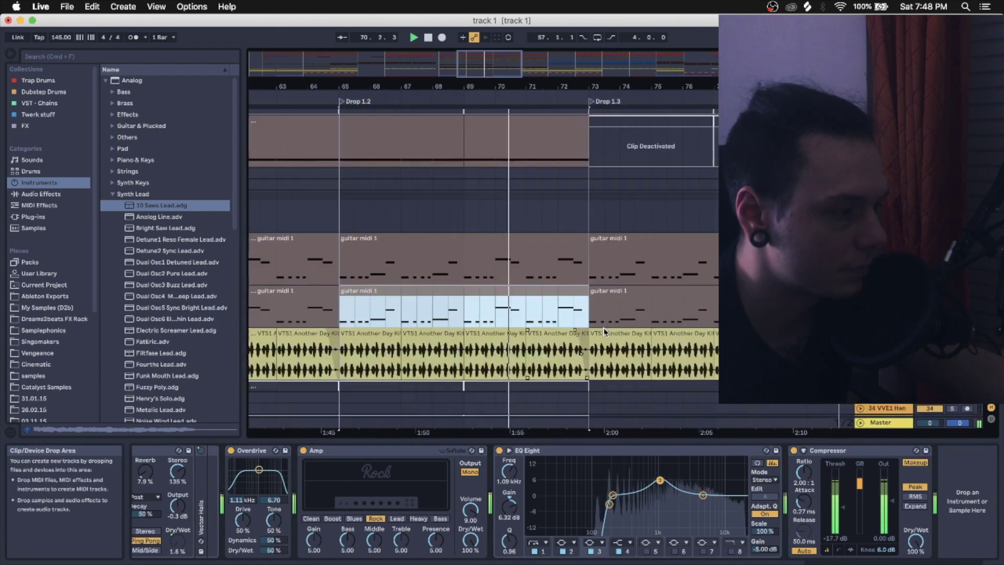
{"action": "scroll", "coordinate": [604, 327], "scroll_direction": "down", "scroll_amount": 6}
{"action": "scroll", "coordinate": [604, 322], "scroll_direction": "right", "scroll_amount": 4}
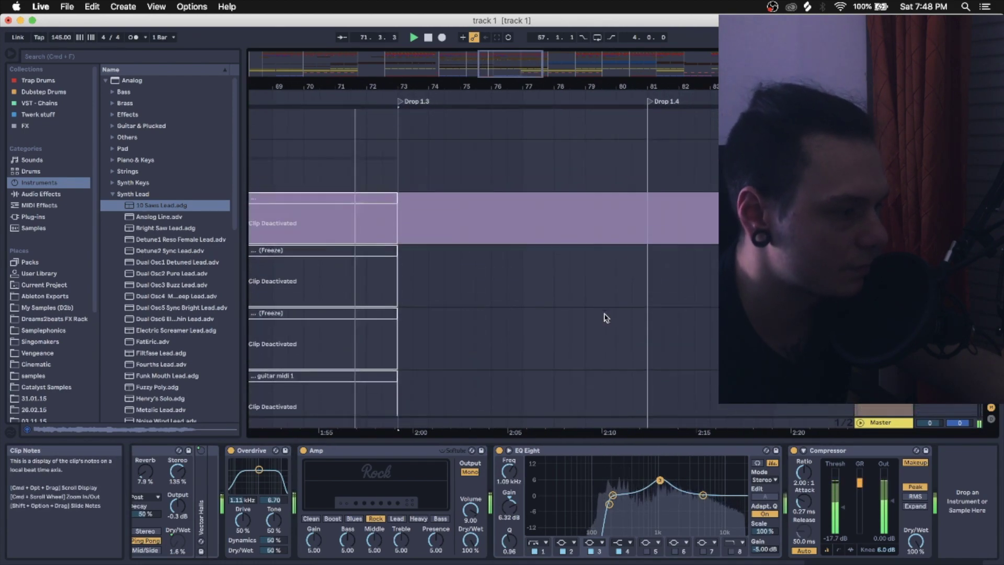
{"action": "scroll", "coordinate": [604, 317], "scroll_direction": "up", "scroll_amount": 8}
{"action": "scroll", "coordinate": [604, 317], "scroll_direction": "left", "scroll_amount": 2}
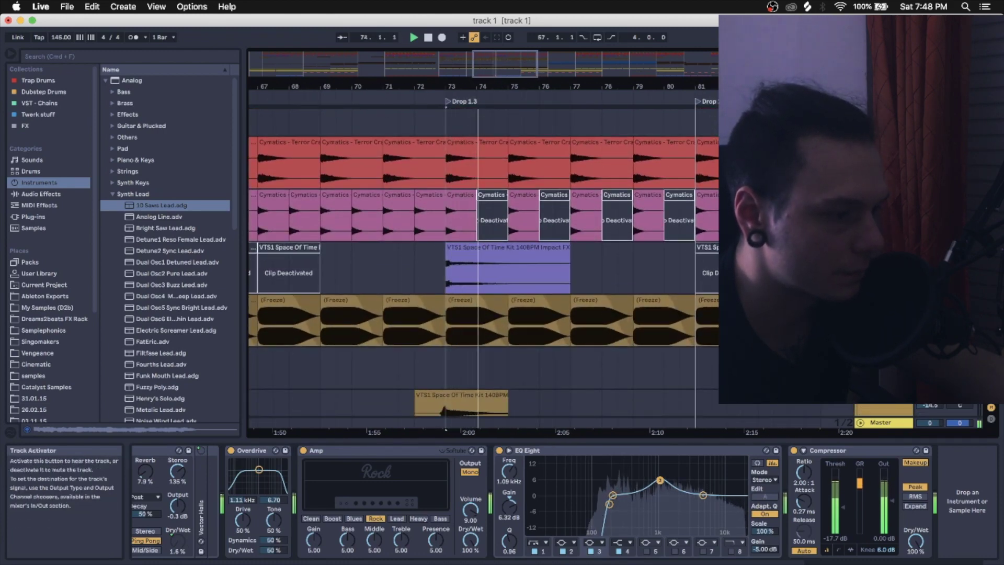
- Examine Drop 1.3's Cymatics drums, Space Of Time impact, frozen bass, Long Sweep and percussion loop tracks during playback
{"action": "scroll", "coordinate": [641, 249], "scroll_direction": "up", "scroll_amount": 5}
{"action": "scroll", "coordinate": [641, 250], "scroll_direction": "down", "scroll_amount": 5}
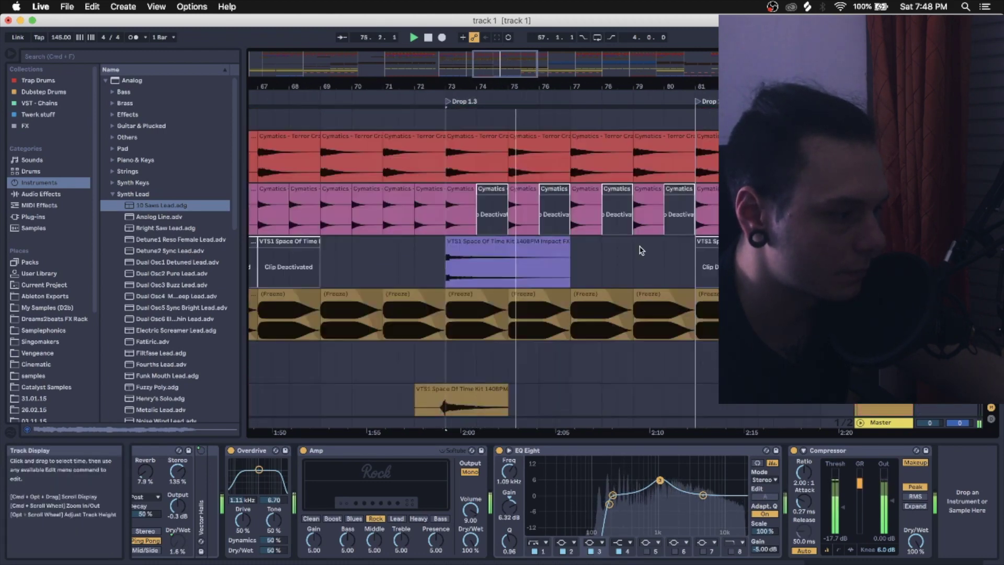
{"action": "scroll", "coordinate": [642, 250], "scroll_direction": "down", "scroll_amount": 2}
{"action": "scroll", "coordinate": [642, 250], "scroll_direction": "right", "scroll_amount": 2}
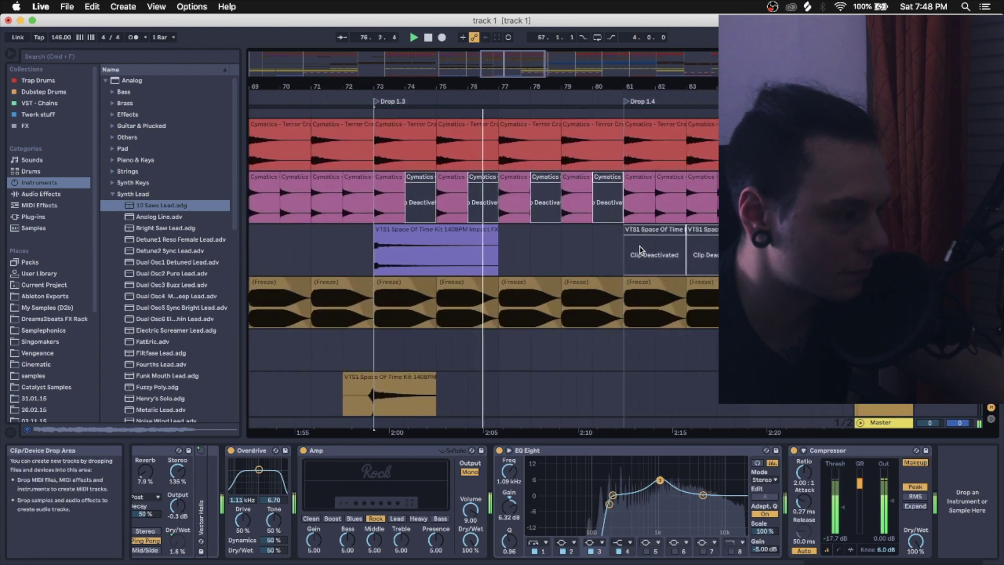
{"action": "scroll", "coordinate": [642, 250], "scroll_direction": "right", "scroll_amount": 2}
{"action": "scroll", "coordinate": [641, 250], "scroll_direction": "down", "scroll_amount": 15}
{"action": "scroll", "coordinate": [641, 250], "scroll_direction": "right", "scroll_amount": 1}
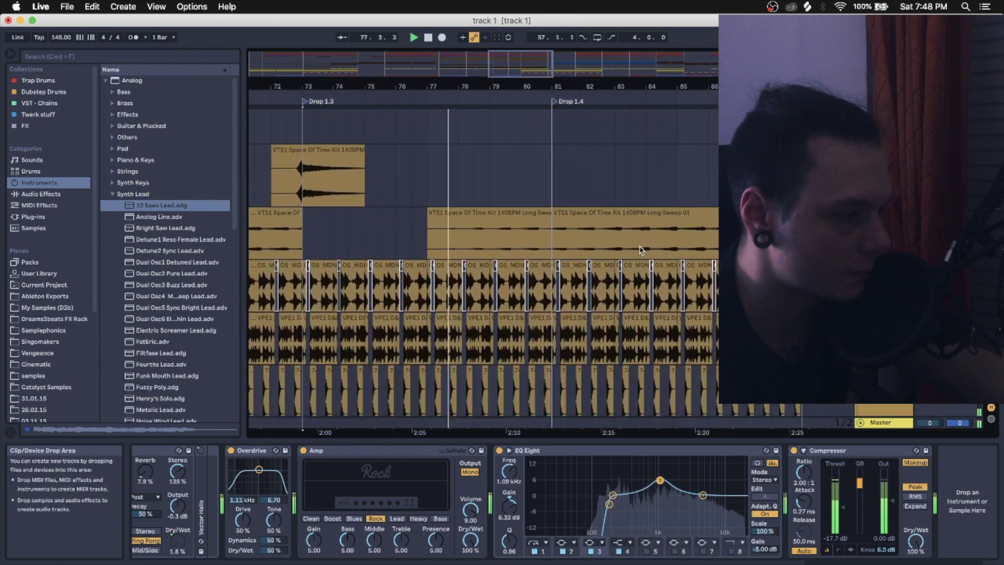
- Follow playback into Drop 1.4 and examine its deactivated impact clips, frozen bass, Long Sweep and percussion loops up to the Break
{"action": "scroll", "coordinate": [642, 250], "scroll_direction": "up", "scroll_amount": 12}
{"action": "scroll", "coordinate": [642, 250], "scroll_direction": "right", "scroll_amount": 2}
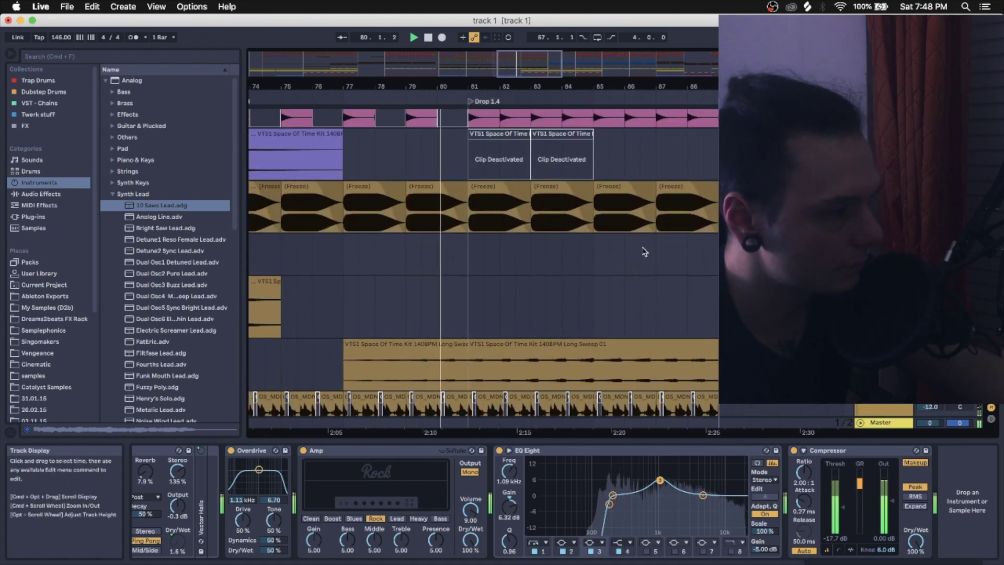
{"action": "scroll", "coordinate": [645, 251], "scroll_direction": "up", "scroll_amount": 2}
{"action": "scroll", "coordinate": [581, 250], "scroll_direction": "down", "scroll_amount": 6}
{"action": "scroll", "coordinate": [582, 250], "scroll_direction": "right", "scroll_amount": 2}
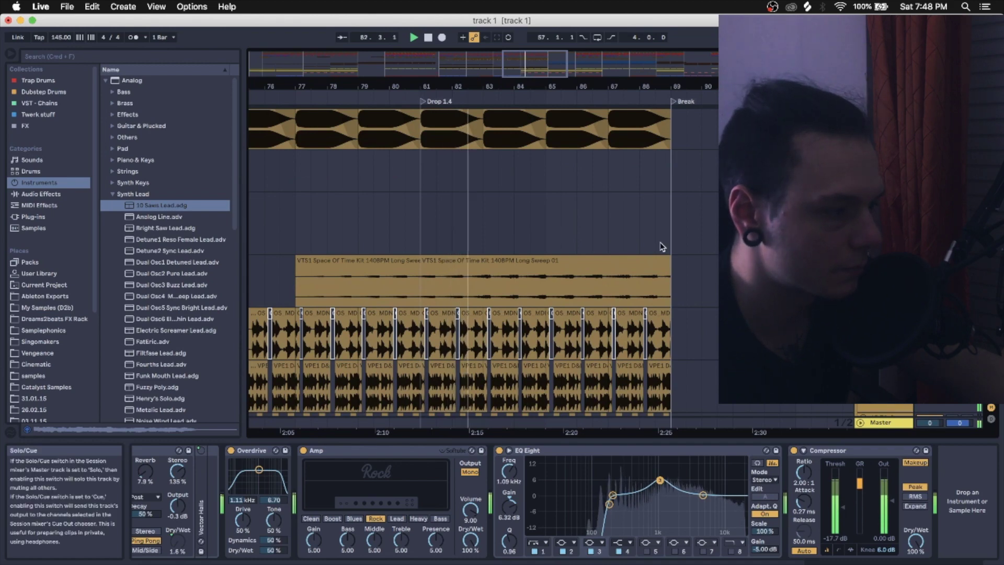
- Unfold the yellow MIDI tracks and the VVE1 HandsUp loop tracks at Drop 1.4 to show their clips
{"action": "scroll", "coordinate": [662, 247], "scroll_direction": "up", "scroll_amount": 5}
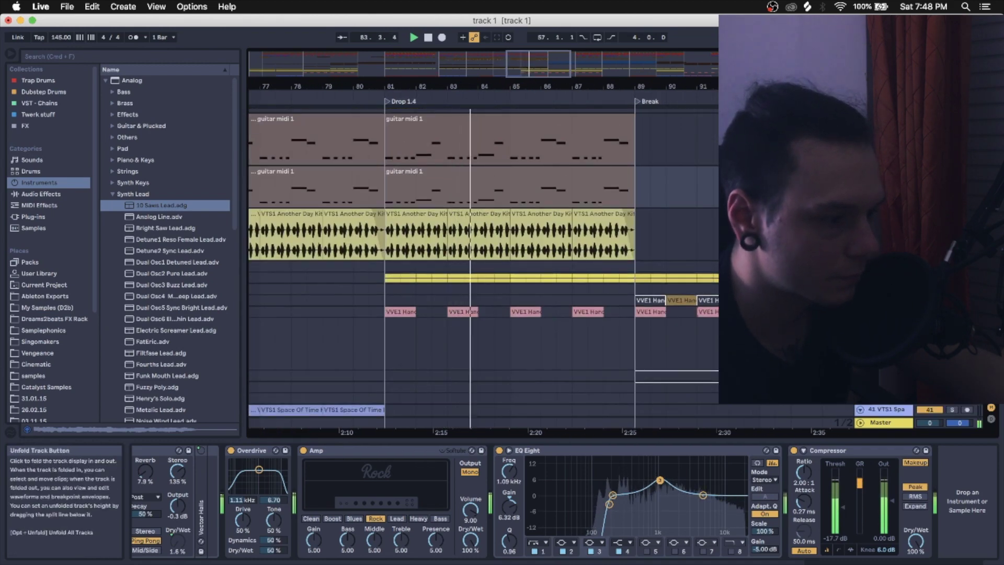
{"action": "left_click", "coordinate": [726, 312]}
{"action": "scroll", "coordinate": [650, 245], "scroll_direction": "down", "scroll_amount": 3}
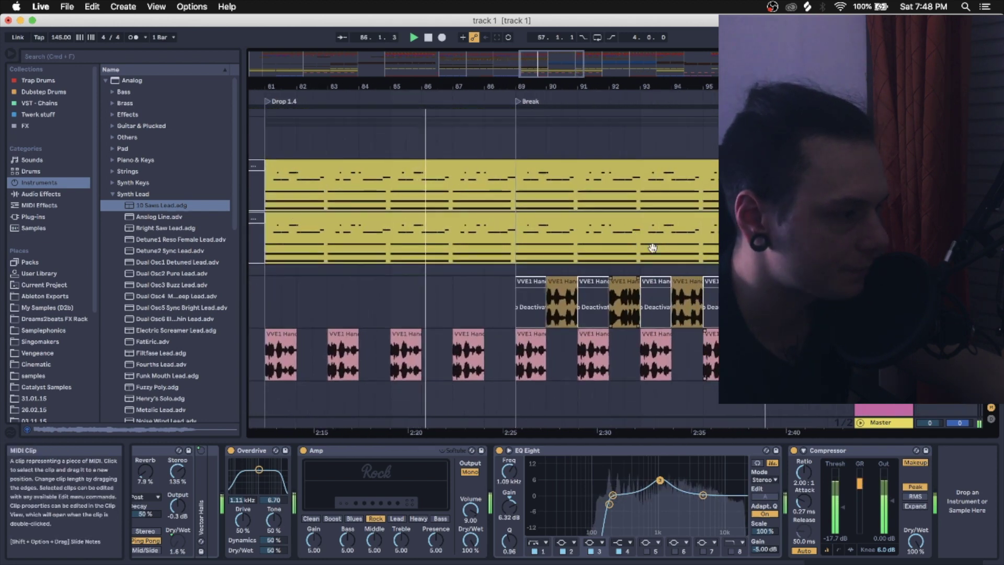
- Follow playback from Drop 1.4 into the Break and select the VVE1 HandsUp loop tracks to examine their clips and EQ Eight settings
{"action": "left_click_drag", "start_coordinate": [575, 87], "coordinate": [575, 143]}
{"action": "scroll", "coordinate": [575, 143], "scroll_direction": "up", "scroll_amount": 3}
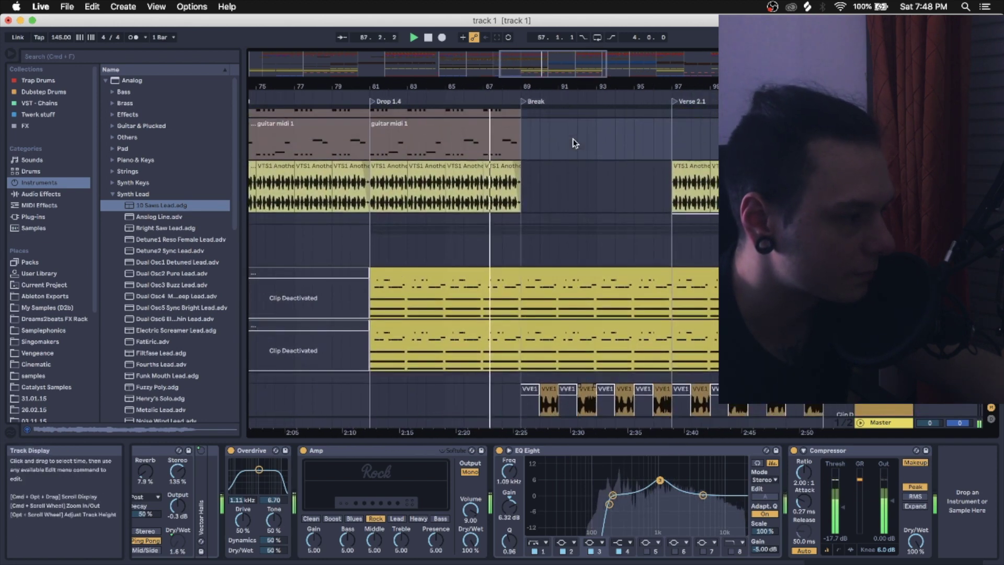
{"action": "scroll", "coordinate": [524, 246], "scroll_direction": "down", "scroll_amount": 5}
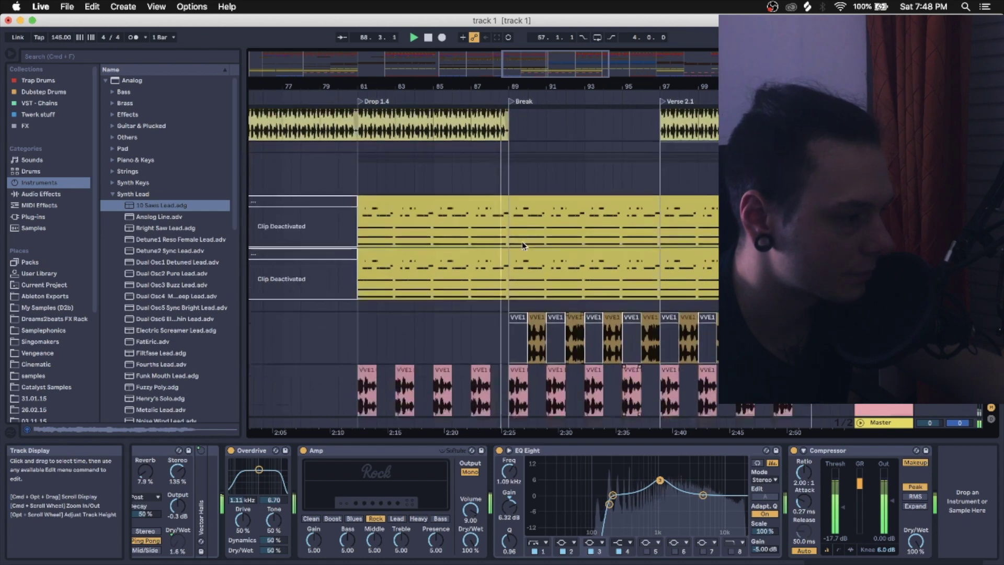
{"action": "left_click", "coordinate": [494, 259]}
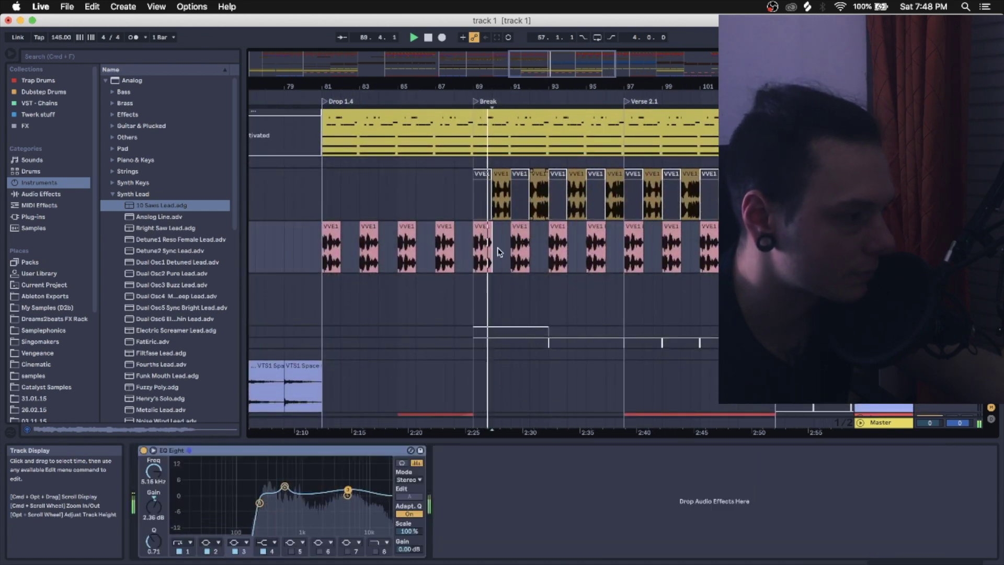
{"action": "left_click", "coordinate": [535, 207]}
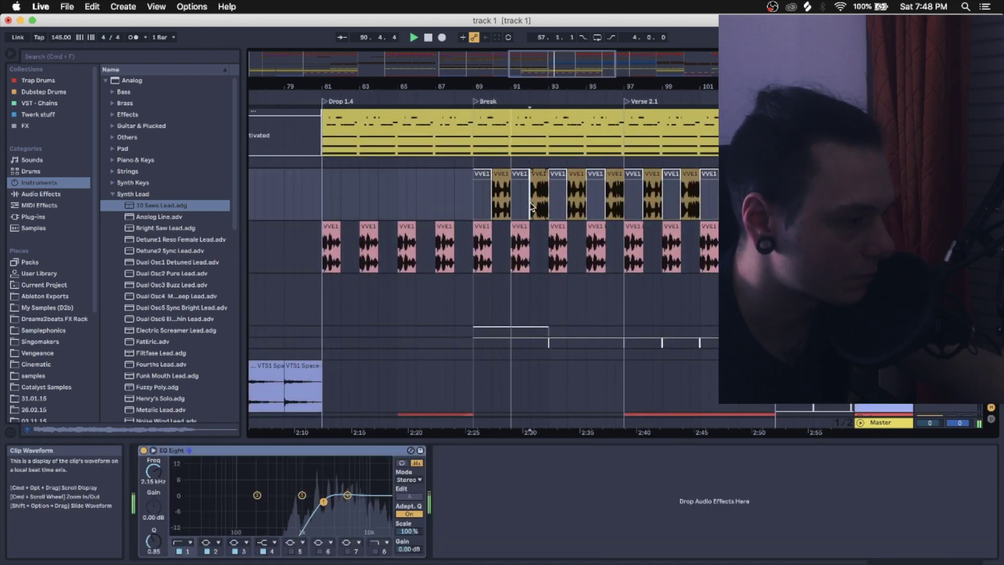
{"action": "scroll", "coordinate": [534, 207], "scroll_direction": "down", "scroll_amount": 3}
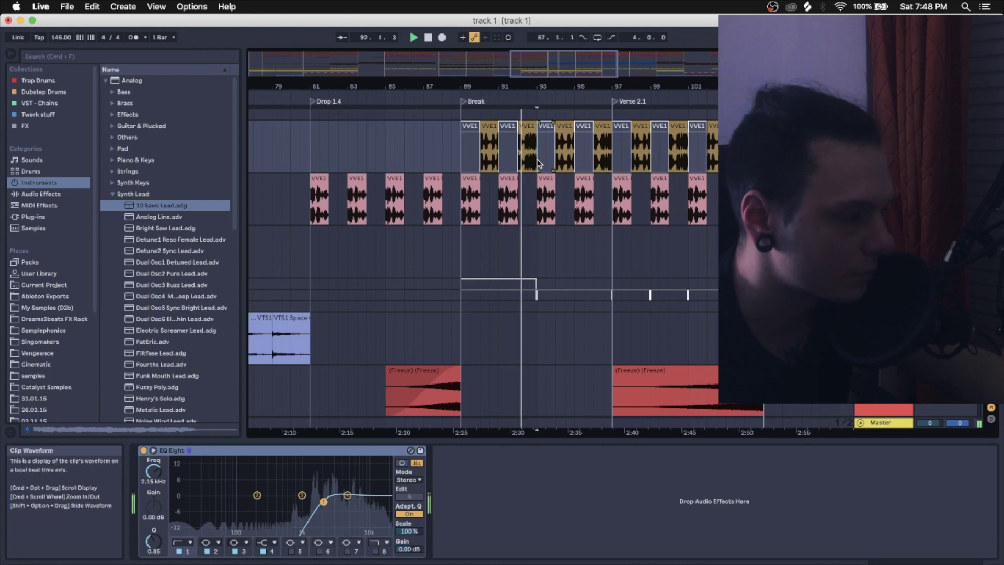
{"action": "scroll", "coordinate": [549, 191], "scroll_direction": "down", "scroll_amount": 2}
- Examine the Break's frozen blue tracks, guitar midi 3 clips and deactivated clips as playback runs into Verse 2.1
{"action": "scroll", "coordinate": [549, 191], "scroll_direction": "up", "scroll_amount": 10}
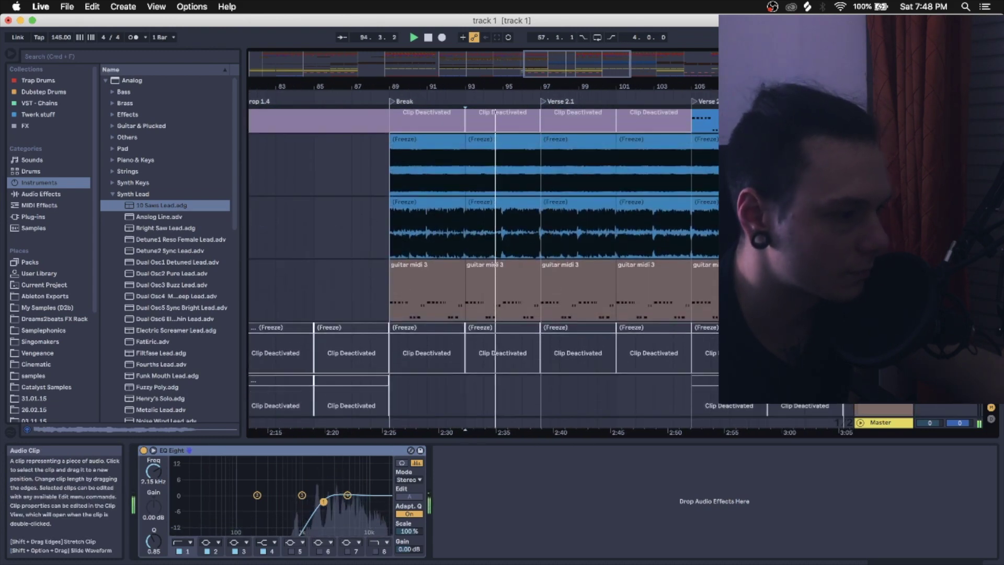
{"action": "scroll", "coordinate": [483, 262], "scroll_direction": "up", "scroll_amount": 5}
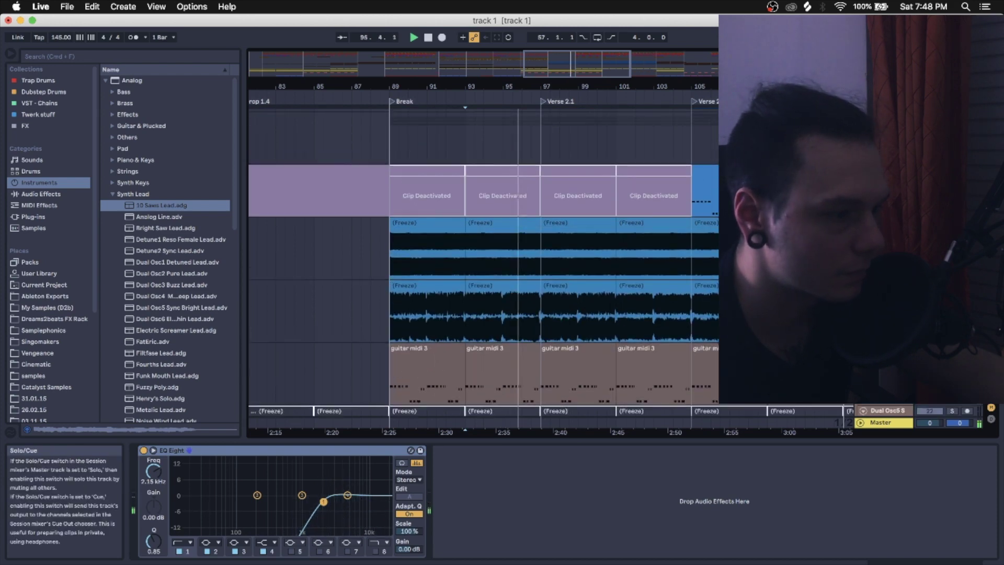
{"action": "scroll", "coordinate": [483, 262], "scroll_direction": "down", "scroll_amount": 5}
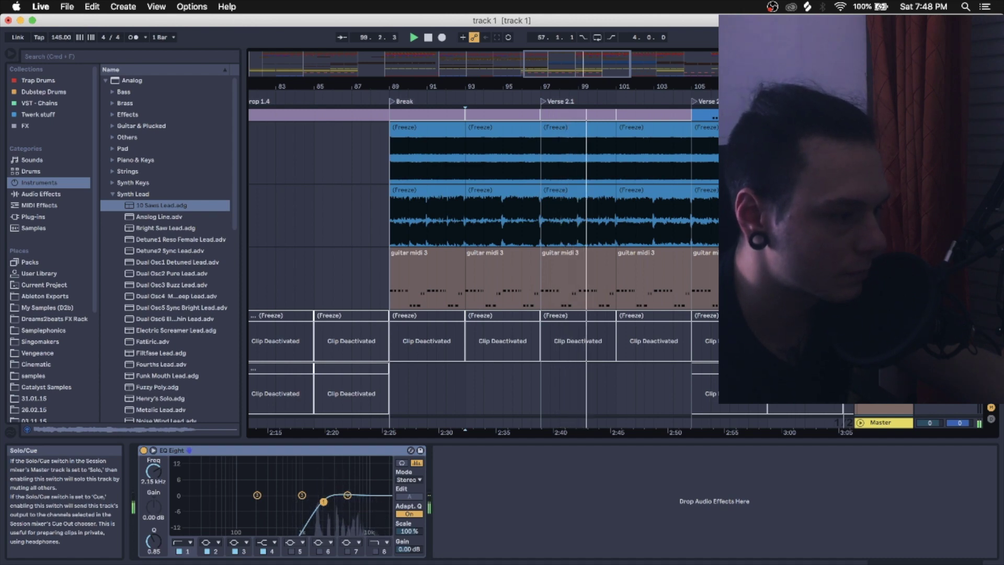
- Show the effect chain of the track above the deactivated purple clips, from EQ Eight and Auto Filters to Echo, and stop playback
{"action": "key", "text": "Down"}
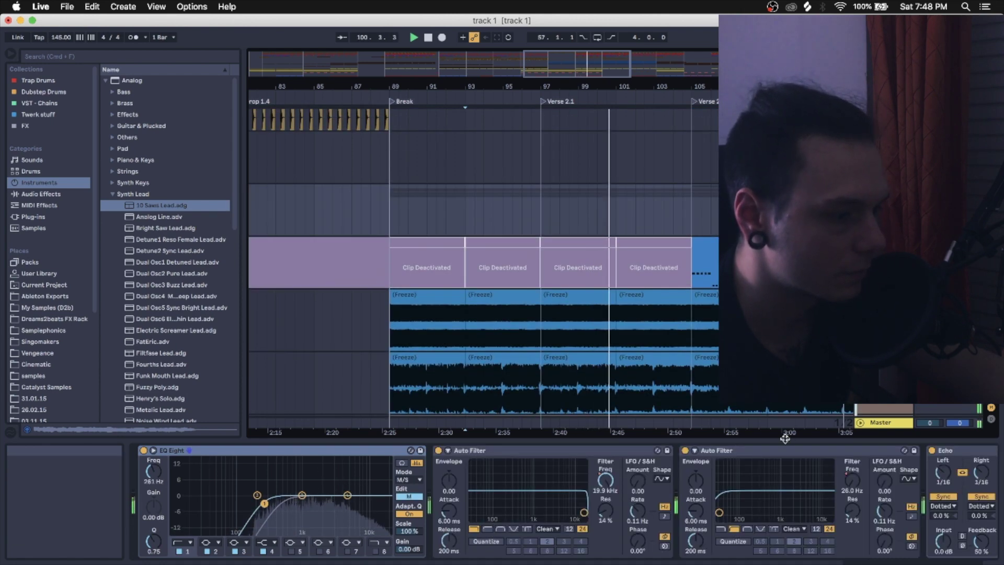
{"action": "scroll", "coordinate": [627, 314], "scroll_direction": "right", "scroll_amount": 5}
{"action": "scroll", "coordinate": [628, 314], "scroll_direction": "down", "scroll_amount": 5}
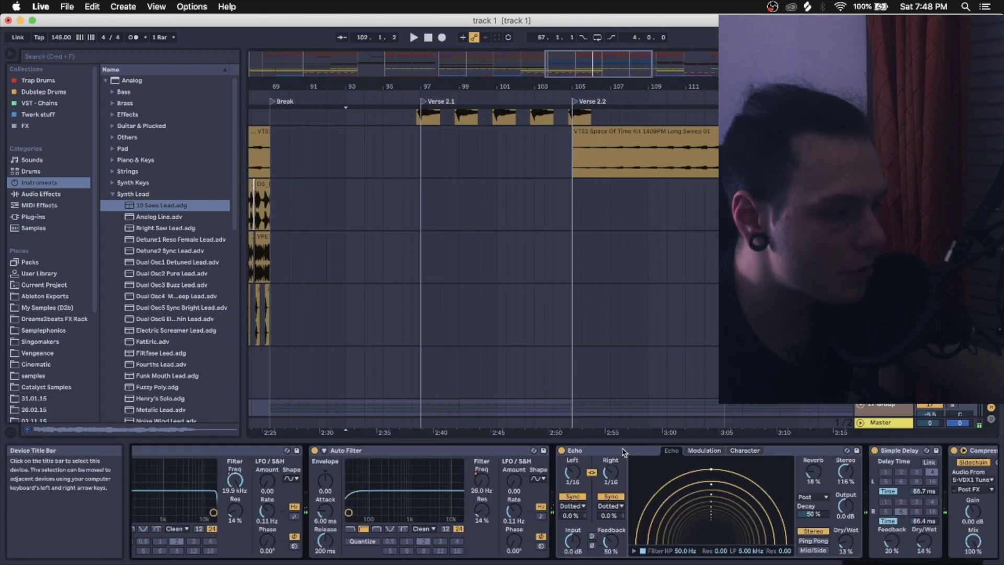
{"action": "scroll", "coordinate": [536, 303], "scroll_direction": "up", "scroll_amount": 5}
{"action": "scroll", "coordinate": [536, 304], "scroll_direction": "left", "scroll_amount": 3}
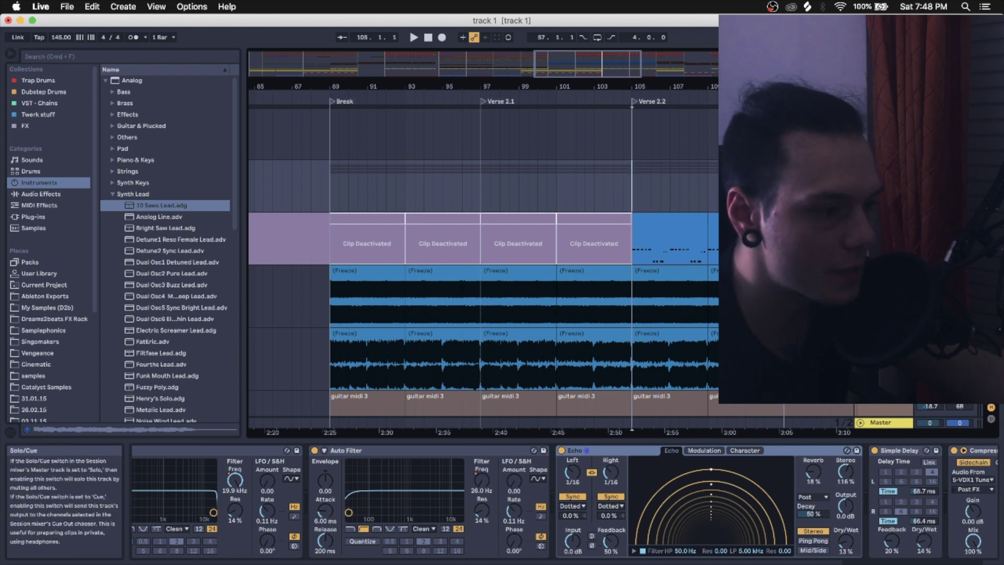
- Play from Verse 2.2 and compare the sound with the Echo device switched off and on
{"action": "key", "text": "space"}
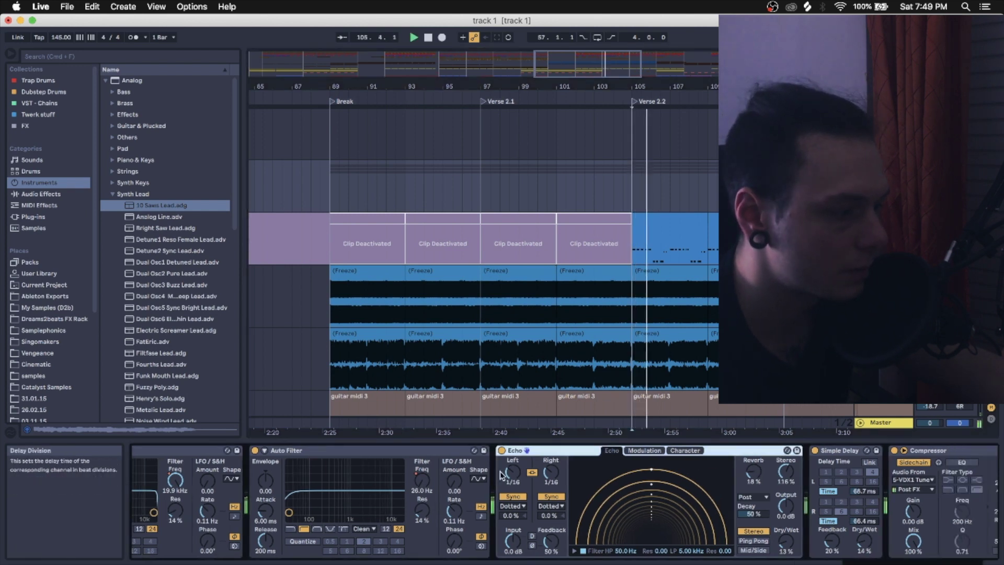
{"action": "left_click", "coordinate": [503, 451]}
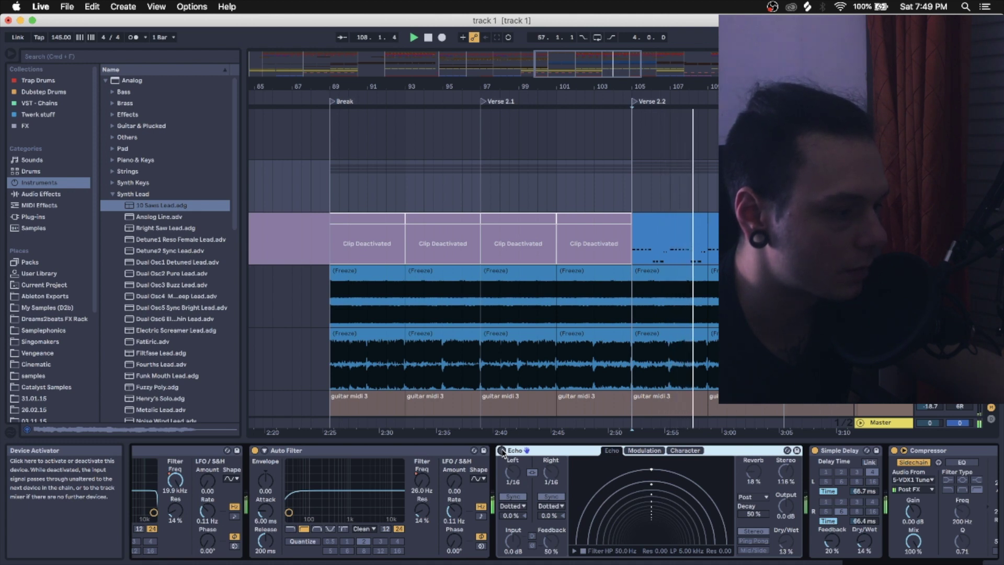
{"action": "left_click", "coordinate": [502, 451]}
{"action": "key", "text": "space"}
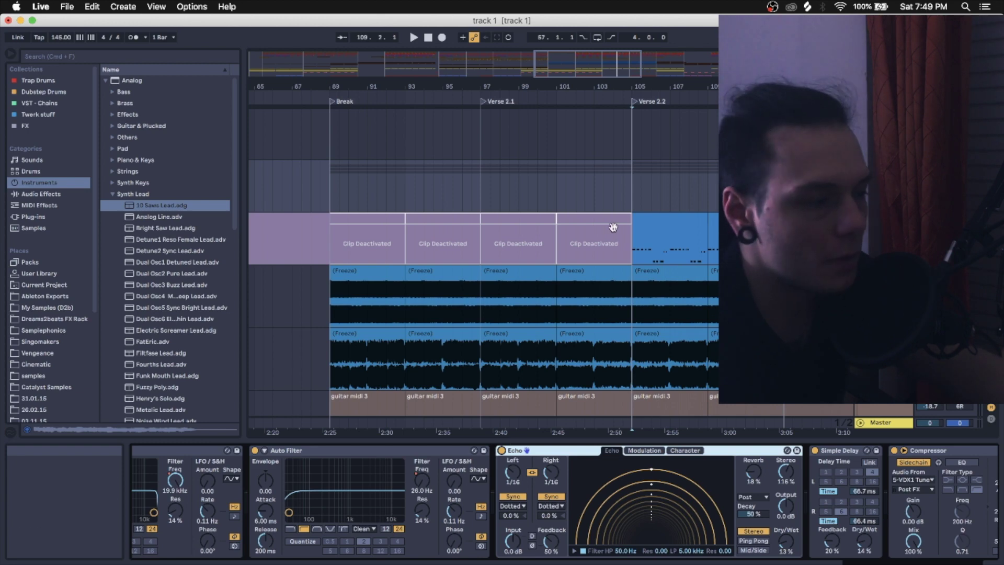
- Replay Verse 2.2 and examine the Simple Delay and sidechained Compressors that follow Echo in the chain
{"action": "key", "text": "space"}
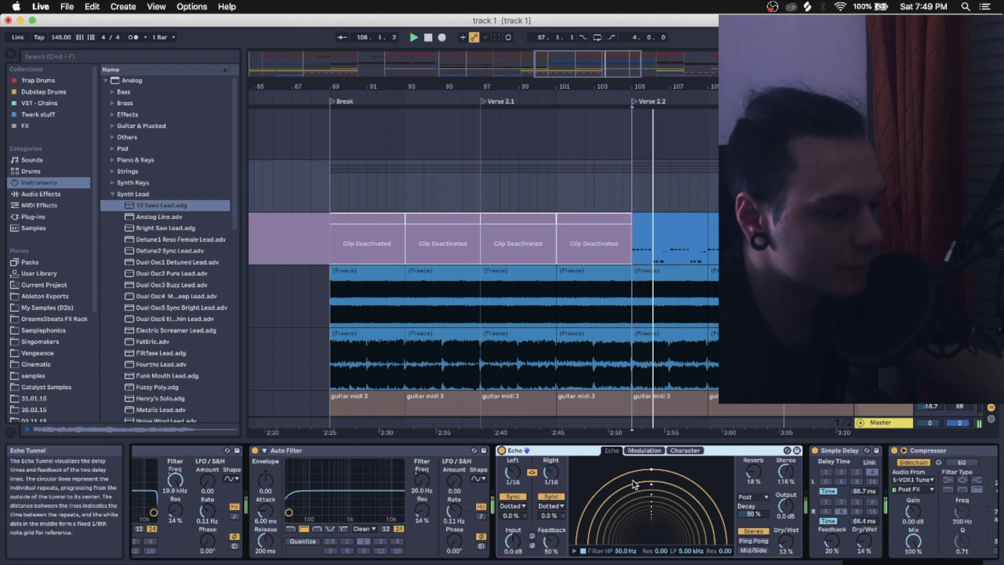
{"action": "scroll", "coordinate": [617, 504], "scroll_direction": "right", "scroll_amount": 3}
{"action": "scroll", "coordinate": [619, 508], "scroll_direction": "right", "scroll_amount": 8}
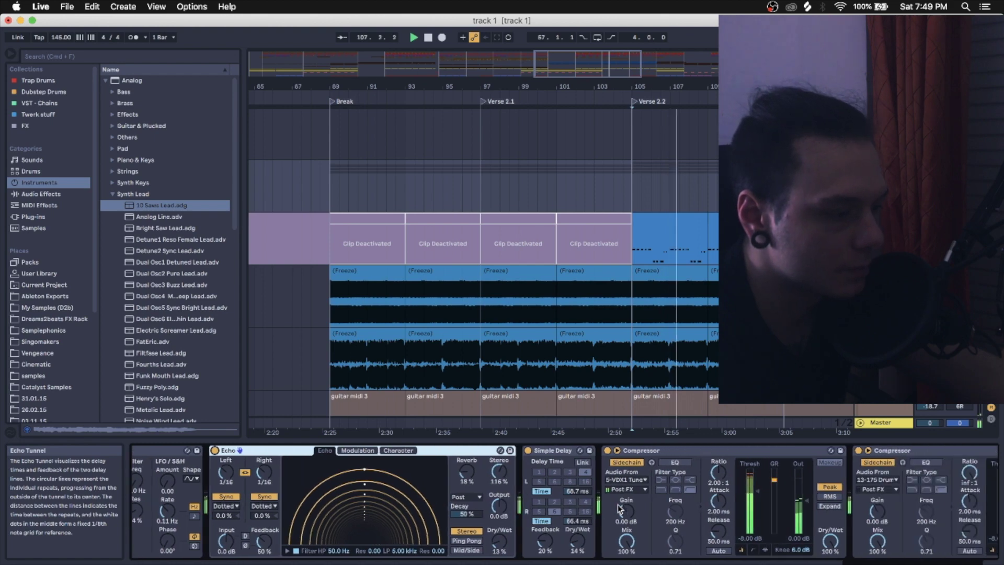
{"action": "scroll", "coordinate": [622, 506], "scroll_direction": "right", "scroll_amount": 4}
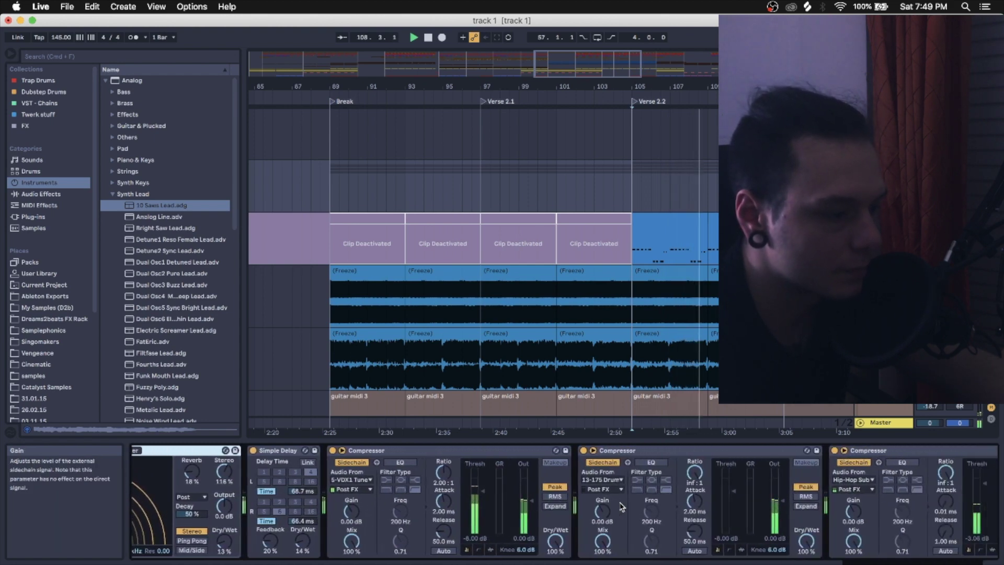
{"action": "left_click", "coordinate": [444, 451]}
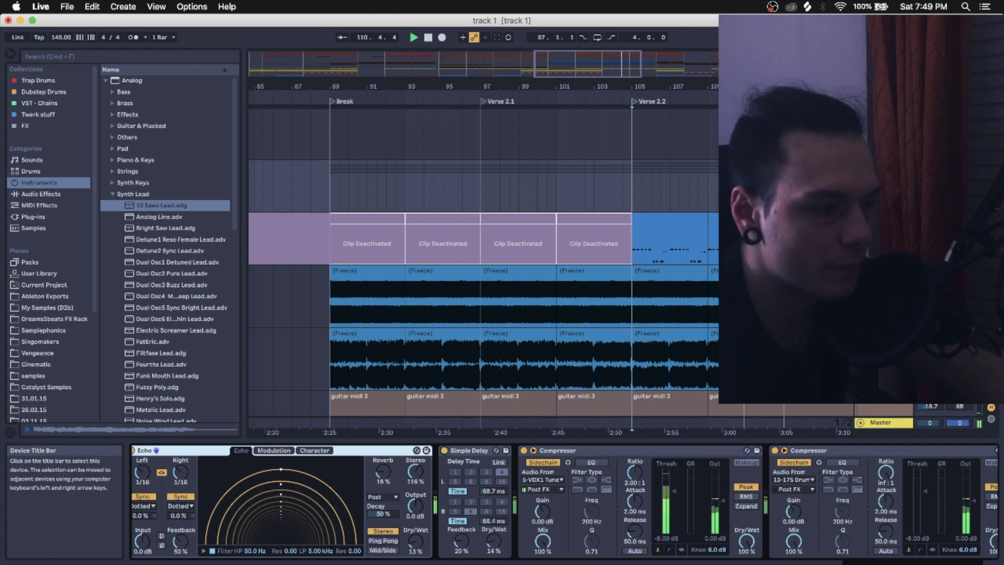
- Follow playback from Verse 2.2 into Verse 2.3 and examine the Space Of Time, frozen, guitar midi 3 and deactivated yellow clips
{"action": "scroll", "coordinate": [484, 261], "scroll_direction": "down", "scroll_amount": 10}
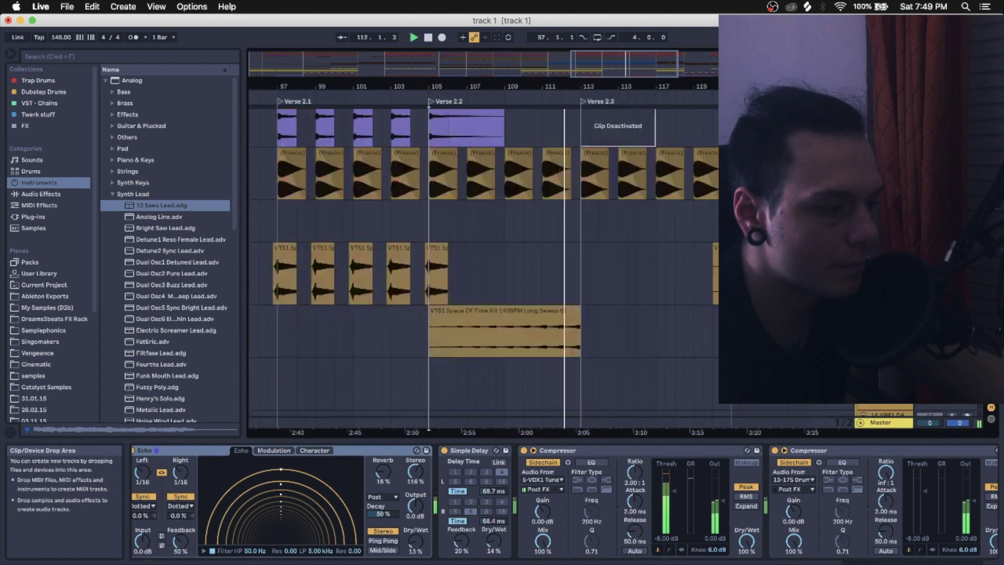
{"action": "scroll", "coordinate": [484, 262], "scroll_direction": "up", "scroll_amount": 8}
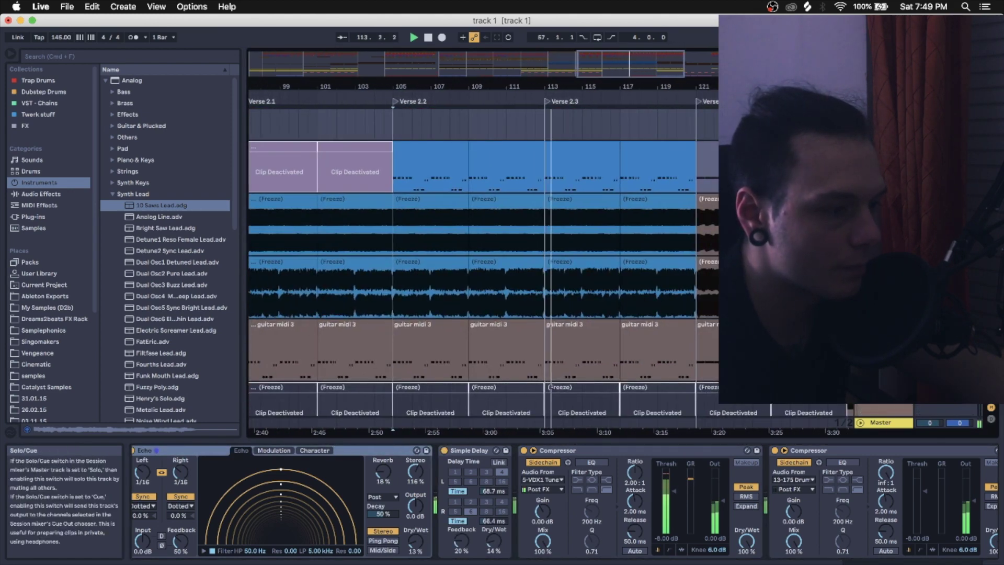
{"action": "scroll", "coordinate": [669, 204], "scroll_direction": "down", "scroll_amount": 10}
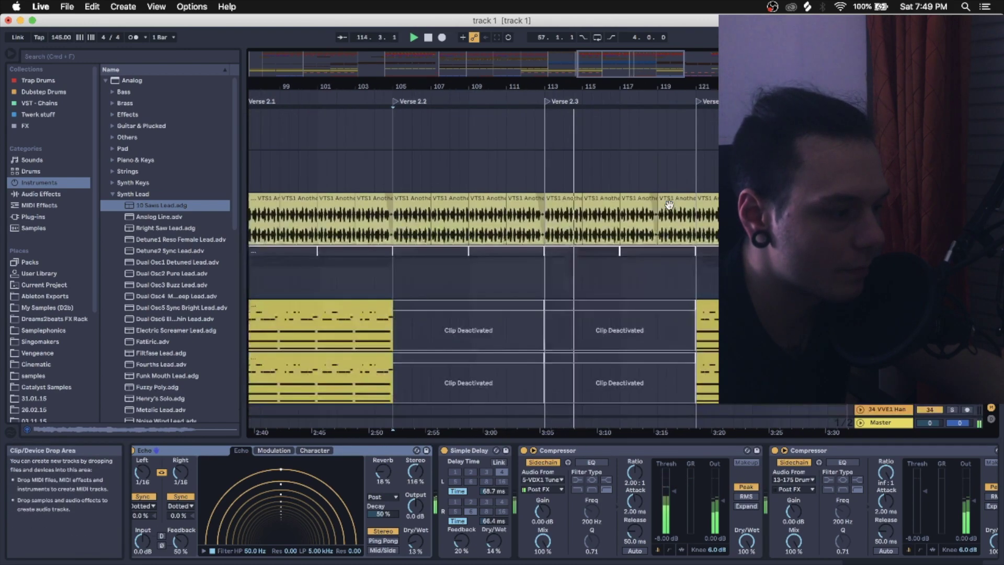
{"action": "scroll", "coordinate": [670, 204], "scroll_direction": "up", "scroll_amount": 8}
{"action": "scroll", "coordinate": [670, 205], "scroll_direction": "up", "scroll_amount": 3}
{"action": "scroll", "coordinate": [670, 204], "scroll_direction": "down", "scroll_amount": 10}
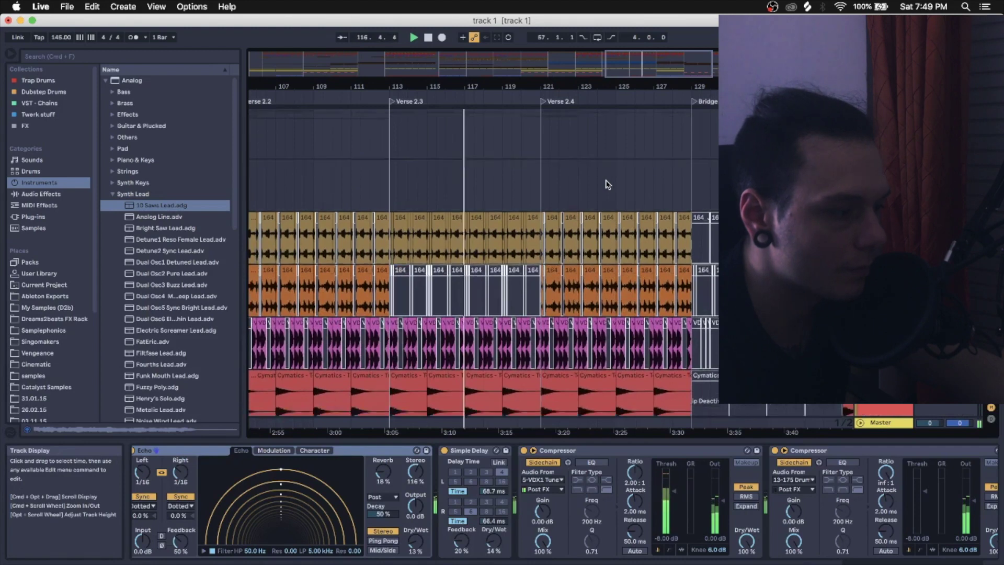
- Examine the Cymatics loops and Space Of Time impact around Verse 2.4, selecting their tracks to view the EQ Eight settings
{"action": "scroll", "coordinate": [607, 184], "scroll_direction": "down", "scroll_amount": 5}
{"action": "left_click", "coordinate": [548, 230]}
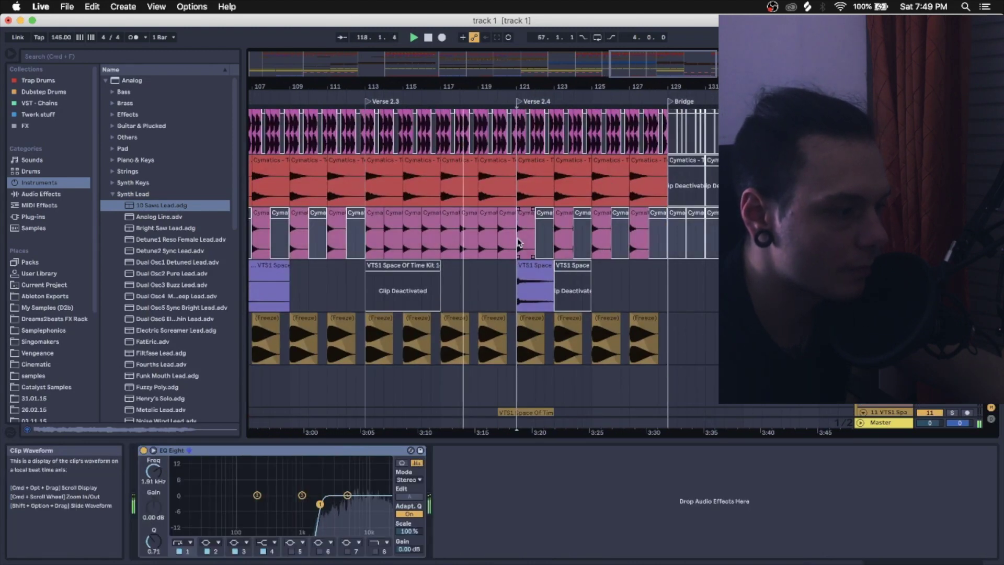
{"action": "scroll", "coordinate": [522, 236], "scroll_direction": "down", "scroll_amount": 5}
{"action": "scroll", "coordinate": [515, 242], "scroll_direction": "down", "scroll_amount": 4}
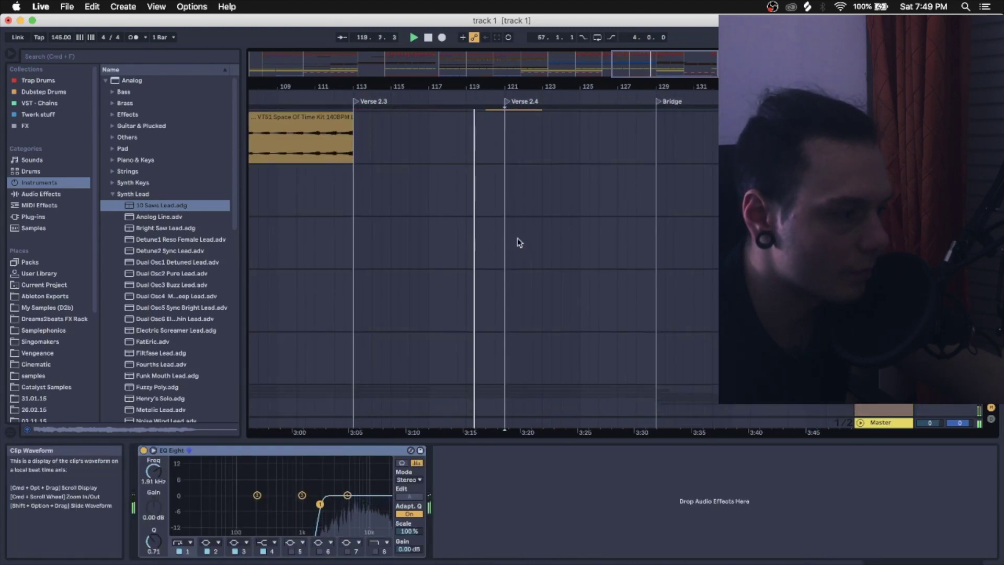
{"action": "scroll", "coordinate": [516, 242], "scroll_direction": "up", "scroll_amount": 2}
{"action": "left_click", "coordinate": [515, 181]}
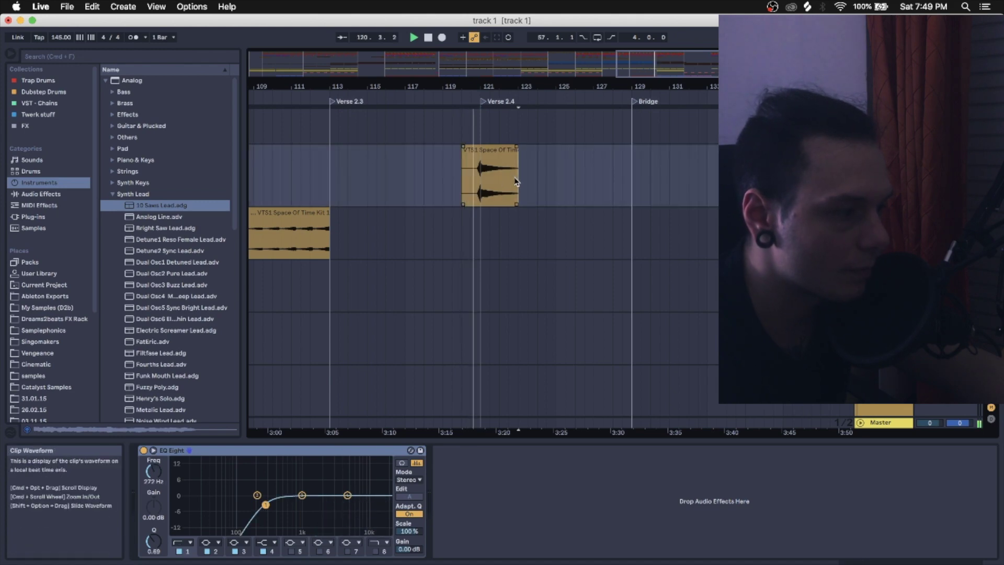
- Follow Verse 2.4's frozen and guitar midi 2 clips during playback and mute the 10 Saws Lead track
{"action": "scroll", "coordinate": [515, 182], "scroll_direction": "up", "scroll_amount": 5}
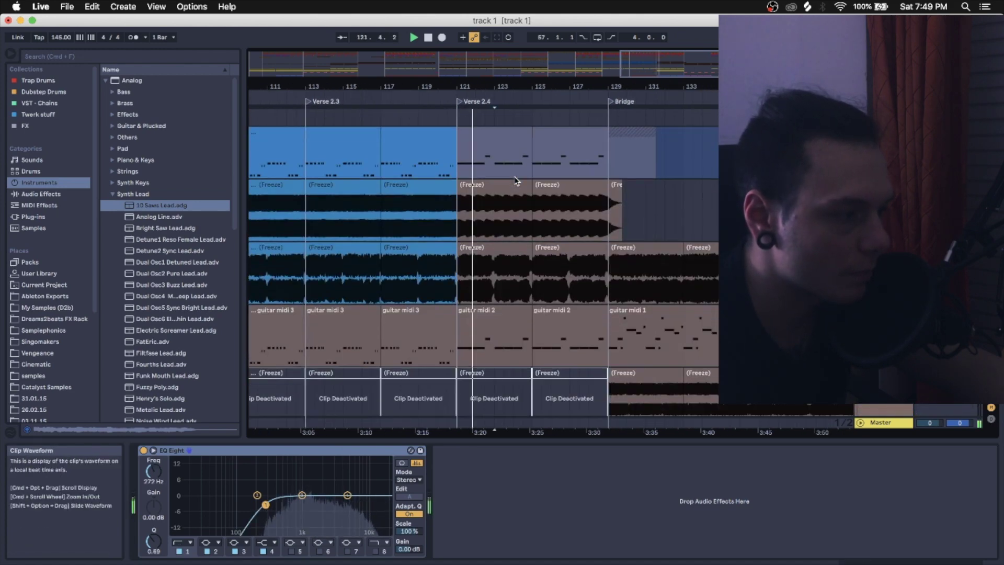
{"action": "key", "text": "minus"}
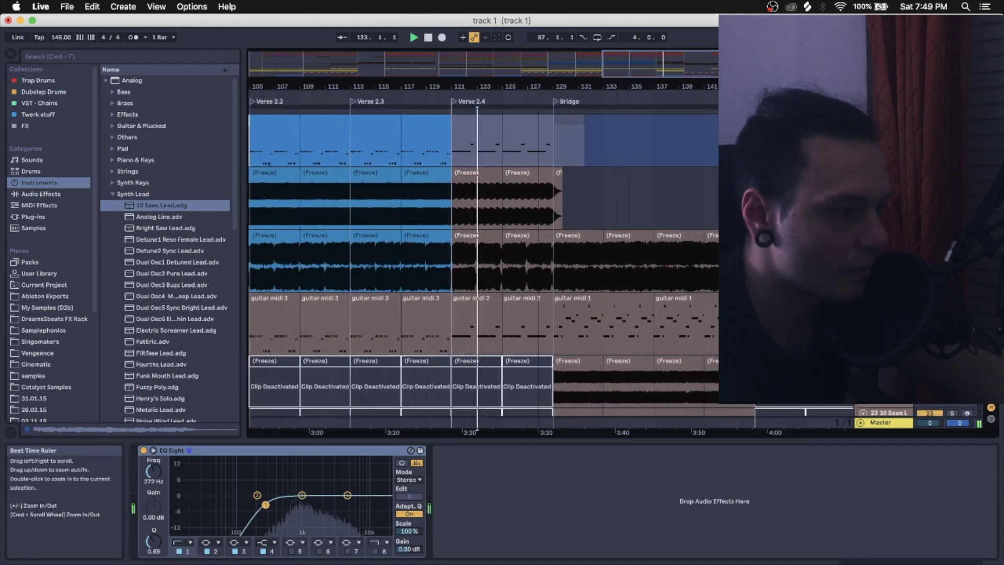
{"action": "left_click", "coordinate": [930, 412]}
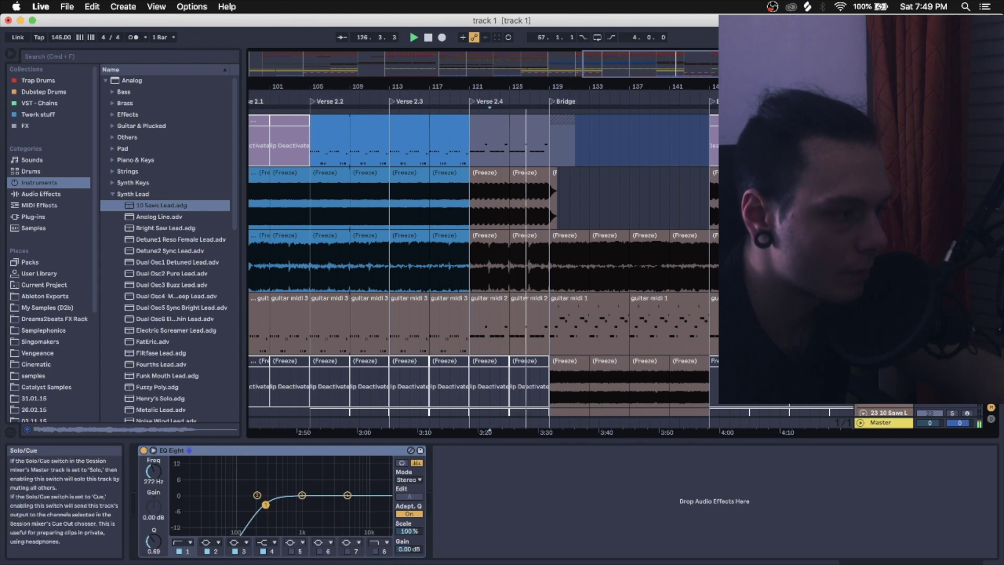
- Follow playback into the Bridge and examine its guitar midi 1 clips and the frozen guitar layers
{"action": "scroll", "coordinate": [560, 285], "scroll_direction": "down", "scroll_amount": 4}
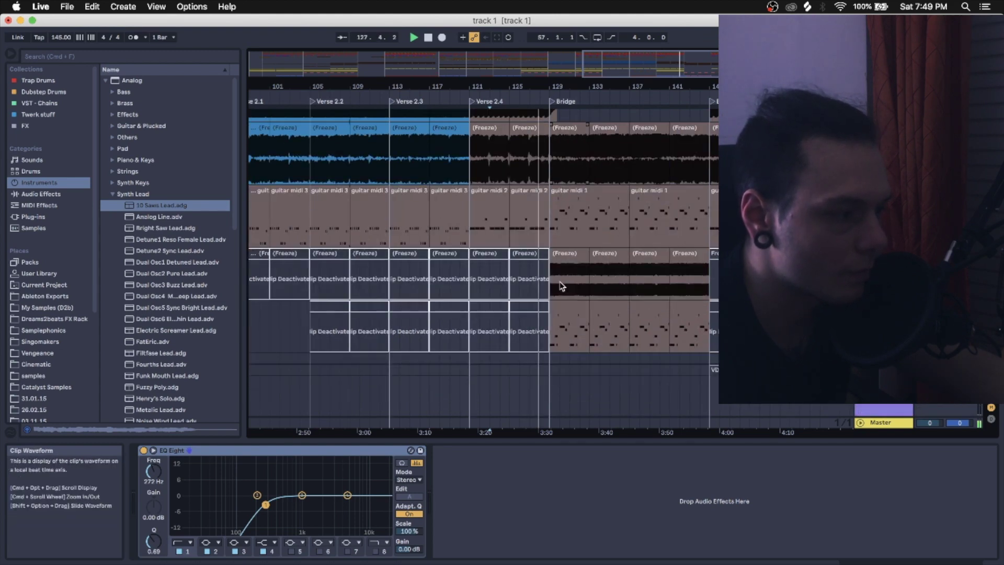
{"action": "scroll", "coordinate": [594, 251], "scroll_direction": "right", "scroll_amount": 3}
{"action": "scroll", "coordinate": [595, 251], "scroll_direction": "up", "scroll_amount": 1}
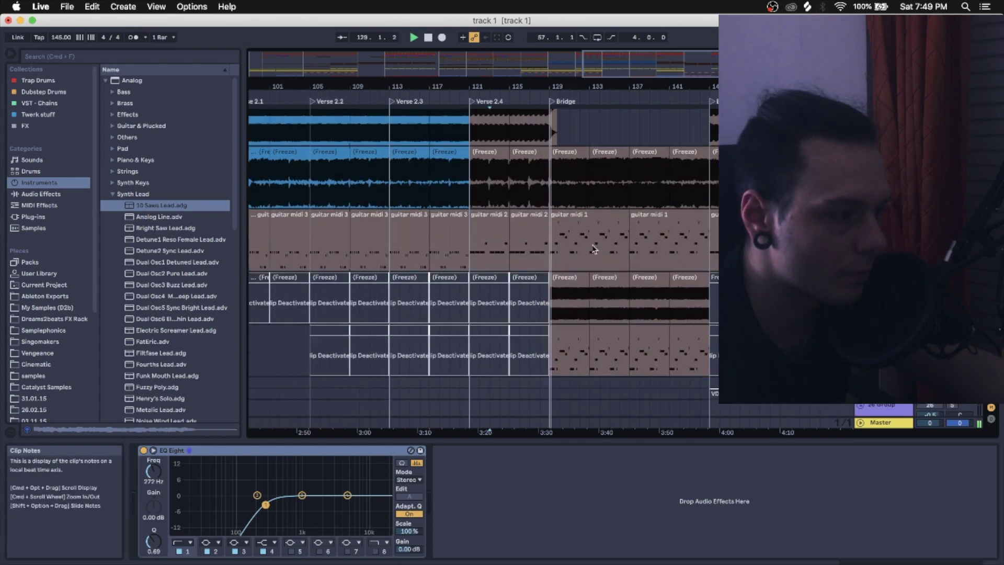
{"action": "scroll", "coordinate": [595, 251], "scroll_direction": "down", "scroll_amount": 5}
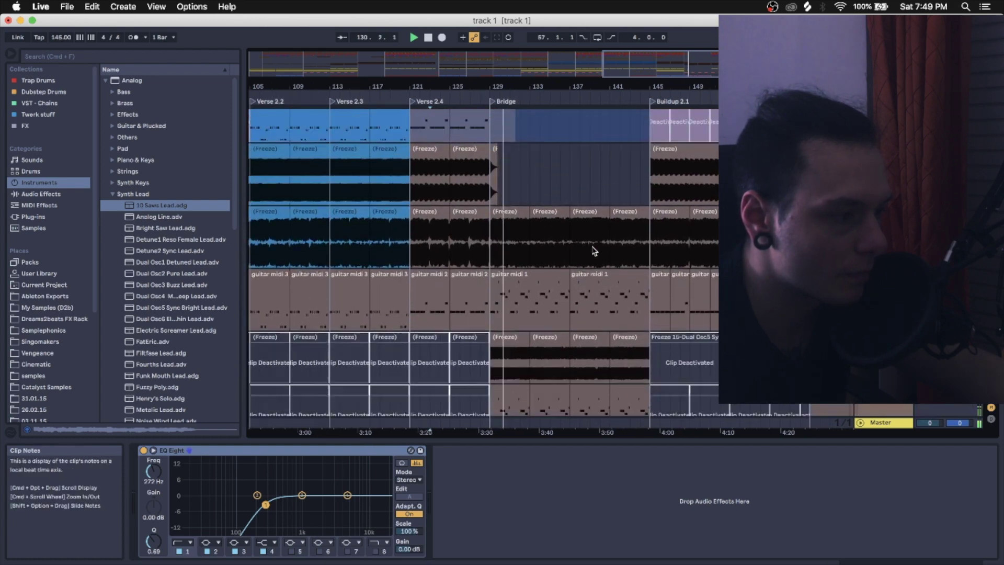
- Examine the Bridge's VVE1 loops, VTS1 clips, brown MIDI clips and frozen red sweep during playback towards Buildup 2.1
{"action": "scroll", "coordinate": [594, 251], "scroll_direction": "up", "scroll_amount": 2}
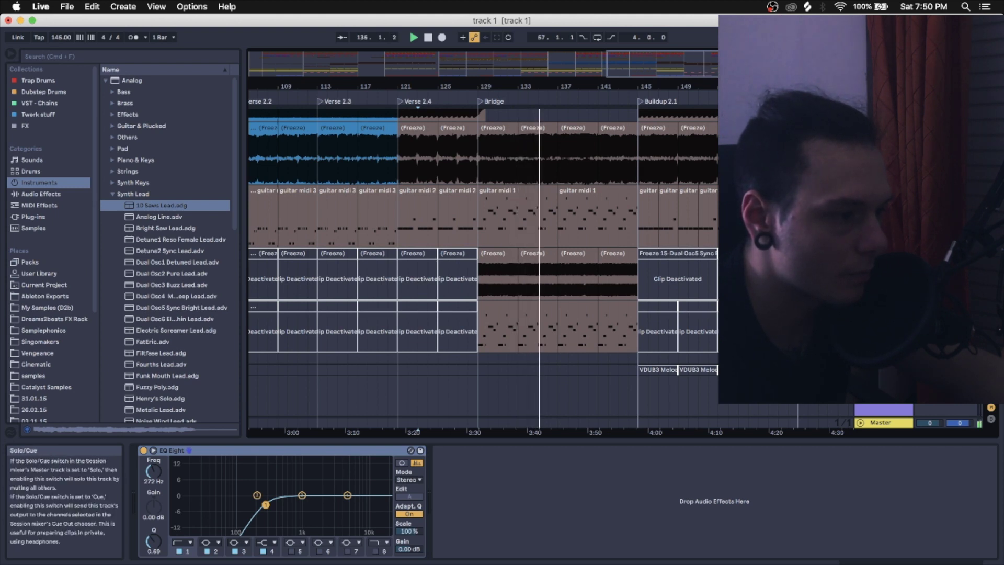
{"action": "scroll", "coordinate": [483, 269], "scroll_direction": "up", "scroll_amount": 15}
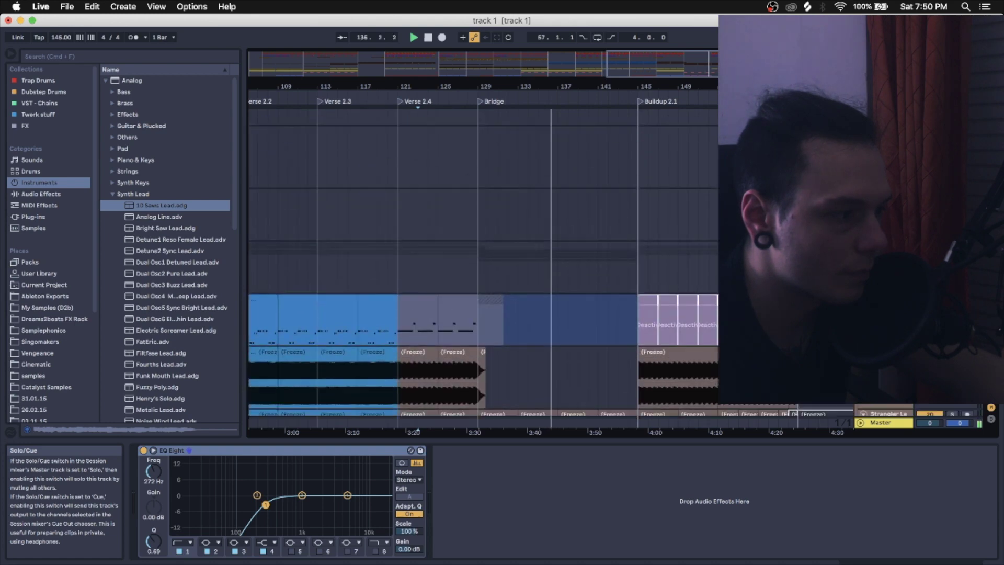
{"action": "scroll", "coordinate": [482, 268], "scroll_direction": "down", "scroll_amount": 10}
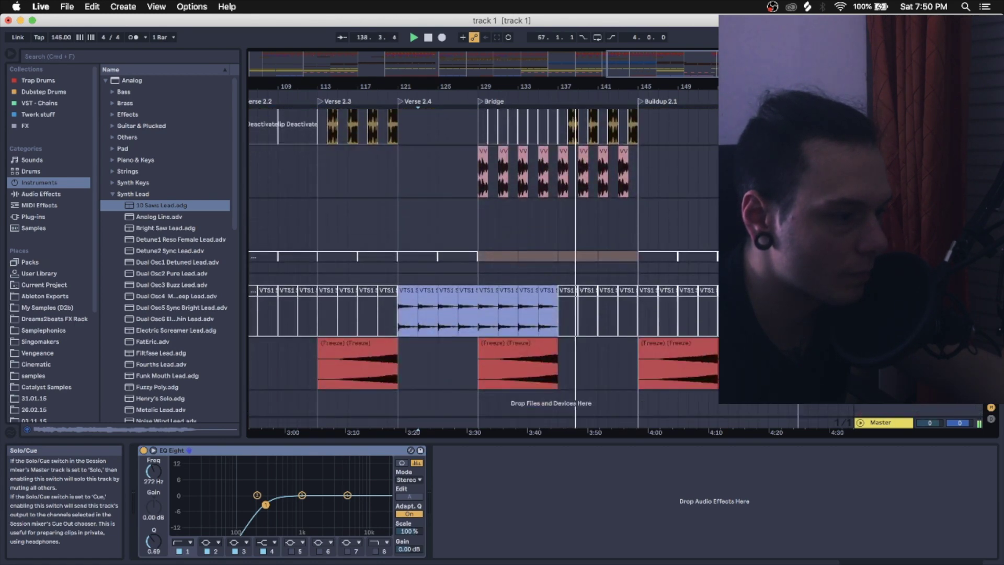
{"action": "scroll", "coordinate": [484, 314], "scroll_direction": "up", "scroll_amount": 2}
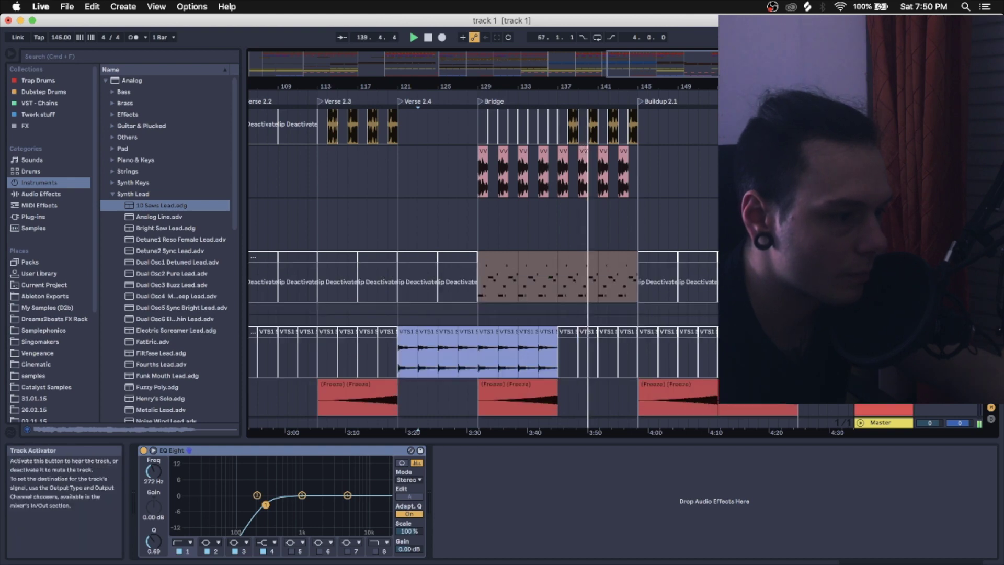
- Play the Bridge's brown MIDI clips from bar 129 to audition their Wavetable sound
{"action": "left_click", "coordinate": [481, 284]}
{"action": "key", "text": "space"}
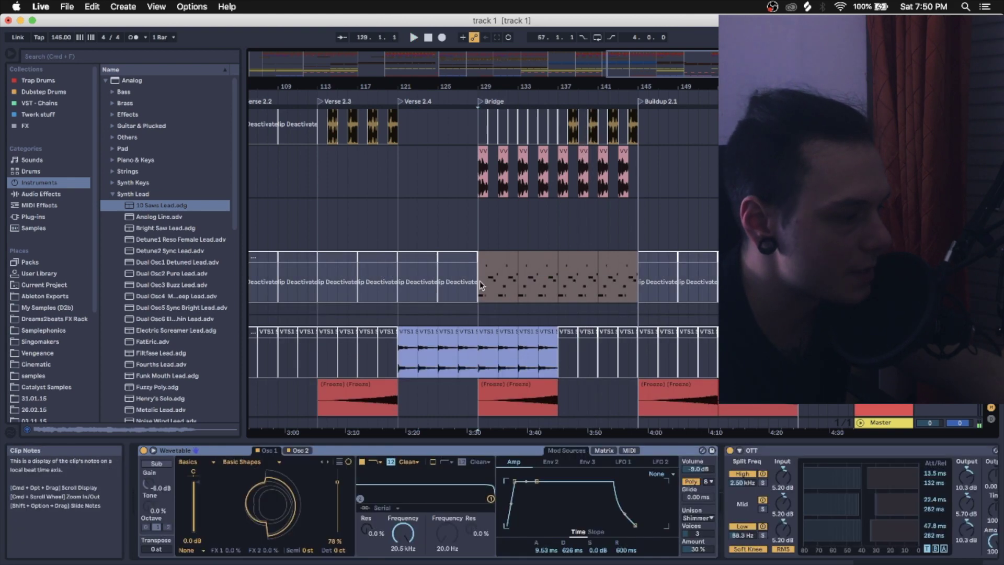
{"action": "key", "text": "plus"}
{"action": "key", "text": "space"}
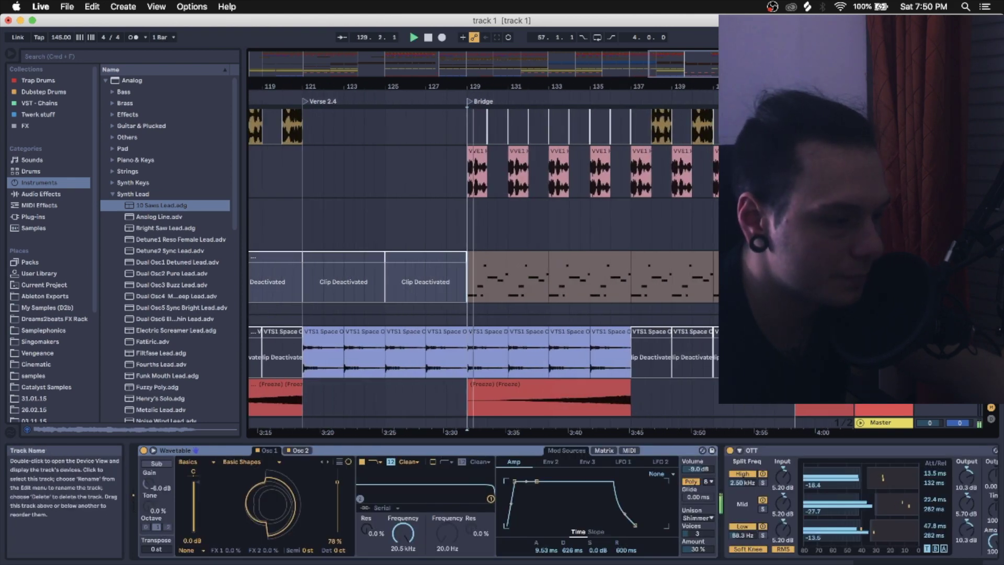
{"action": "key", "text": "space"}
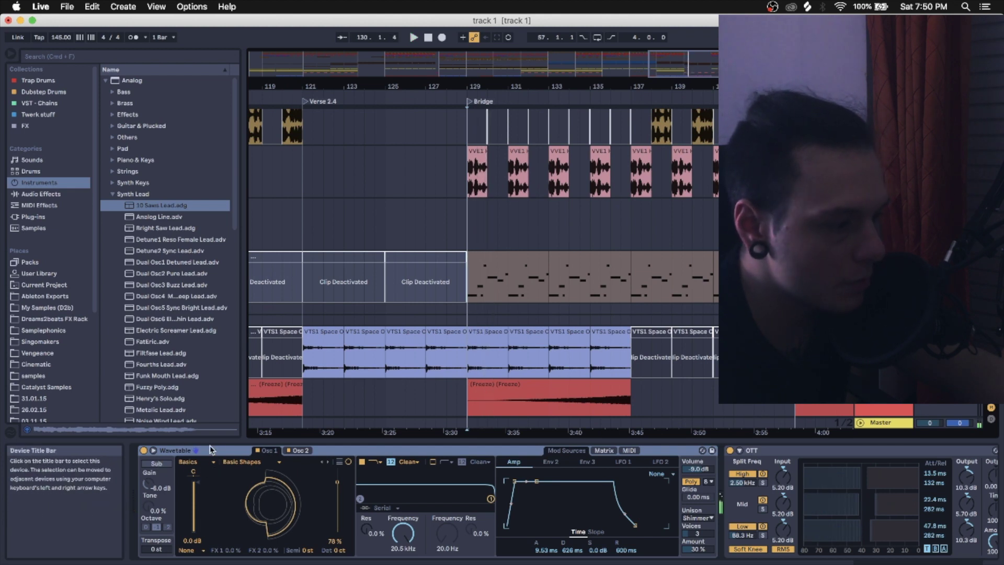
- Examine the OTT and Overdrive effects in the Bridge synth's device chain, selecting Overdrive while auditioning the part
{"action": "scroll", "coordinate": [512, 471], "scroll_direction": "right", "scroll_amount": 3}
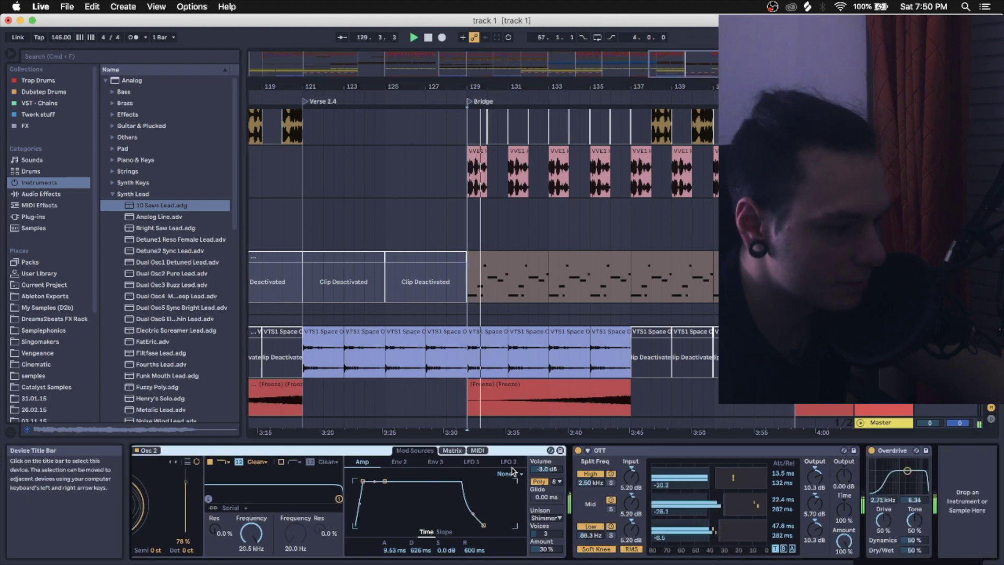
{"action": "key", "text": "space"}
{"action": "left_click", "coordinate": [889, 453]}
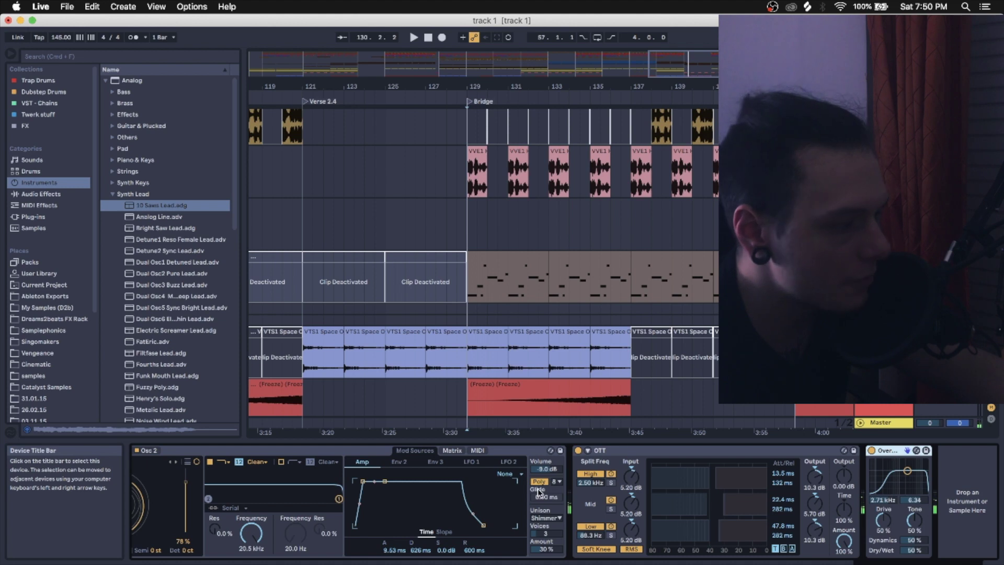
{"action": "scroll", "coordinate": [539, 492], "scroll_direction": "left", "scroll_amount": 3}
{"action": "key", "text": "space"}
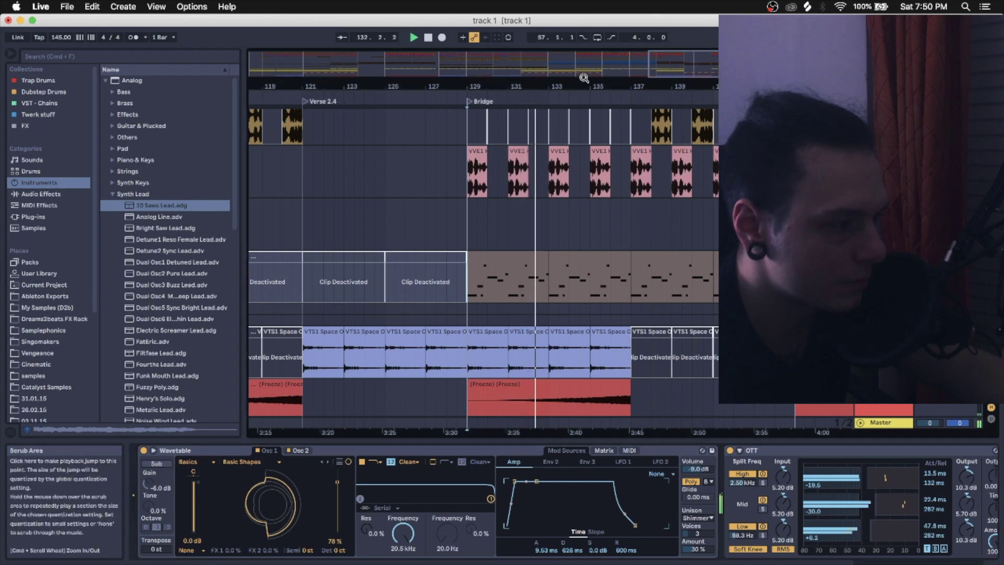
- Select two tracks at the start of Buildup 2.1 to view their EQ Eight, Reverb, Echo, Simple Delay and Compressor settings
{"action": "left_click_drag", "start_coordinate": [584, 80], "coordinate": [605, 80]}
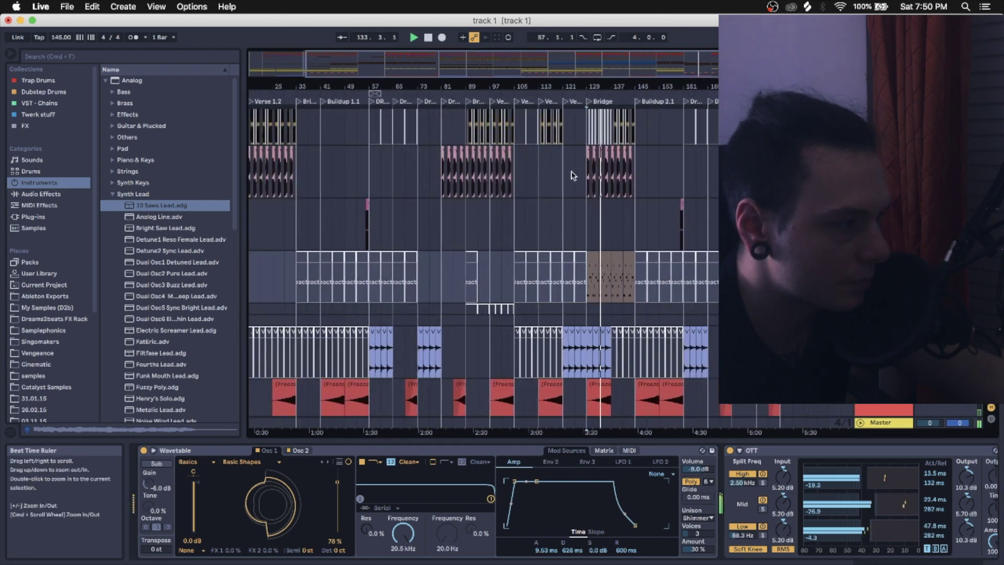
{"action": "scroll", "coordinate": [575, 183], "scroll_direction": "left", "scroll_amount": 5}
{"action": "left_click", "coordinate": [673, 198]}
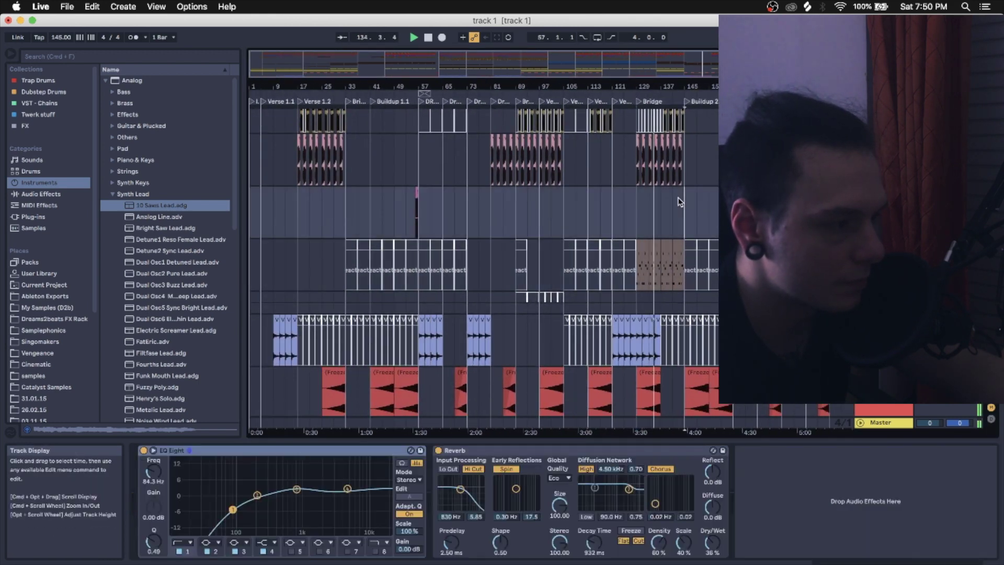
{"action": "scroll", "coordinate": [678, 200], "scroll_direction": "down", "scroll_amount": 5}
{"action": "scroll", "coordinate": [678, 200], "scroll_direction": "down", "scroll_amount": 6}
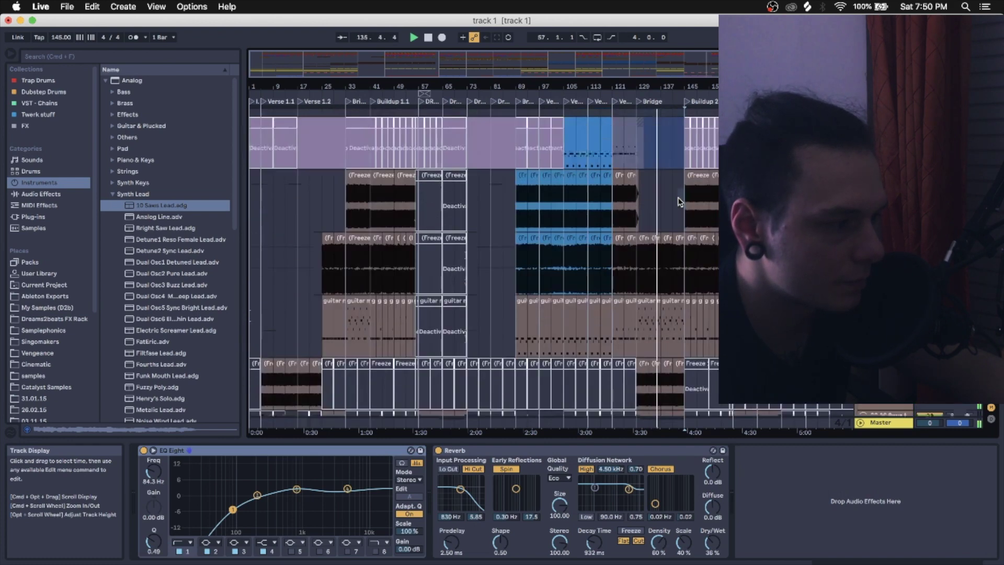
{"action": "left_click", "coordinate": [687, 145]}
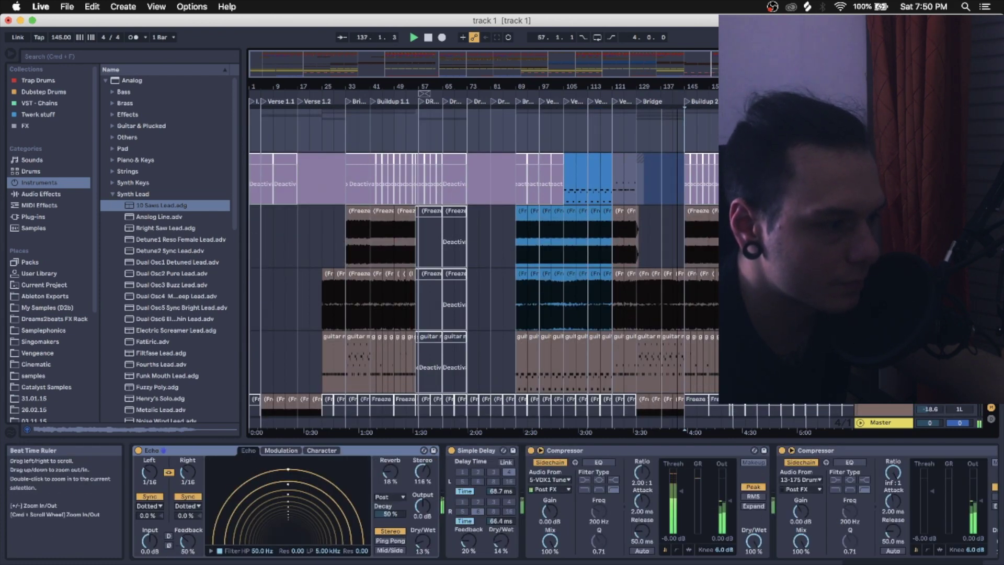
- Select the track with Auto Filter and EQ Eight above the drum loops and show its EQ Eight mid-channel curve
{"action": "scroll", "coordinate": [687, 145], "scroll_direction": "up", "scroll_amount": 3}
{"action": "scroll", "coordinate": [687, 145], "scroll_direction": "up", "scroll_amount": 5}
{"action": "scroll", "coordinate": [484, 261], "scroll_direction": "up", "scroll_amount": 10}
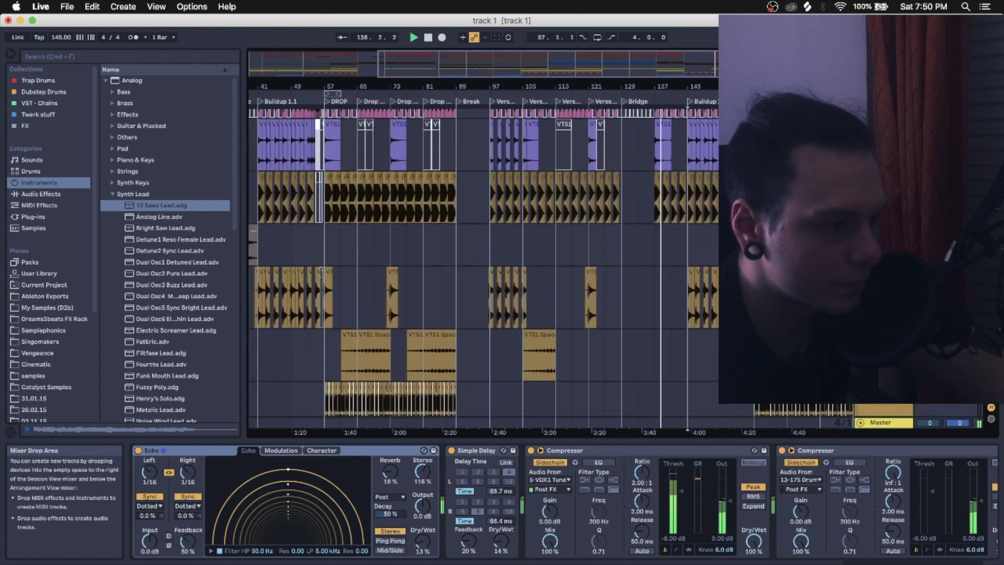
{"action": "scroll", "coordinate": [483, 262], "scroll_direction": "up", "scroll_amount": 5}
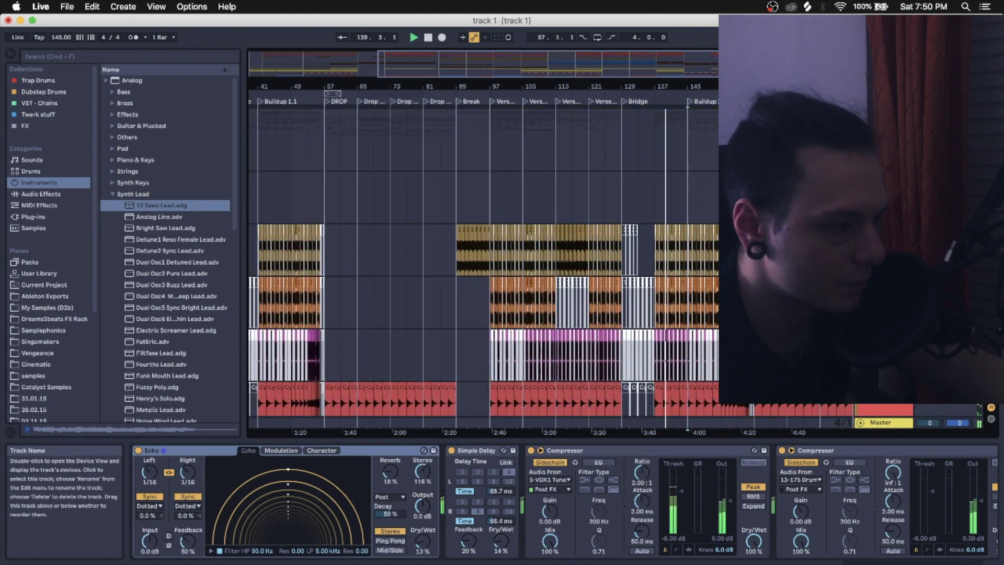
{"action": "left_click", "coordinate": [484, 139]}
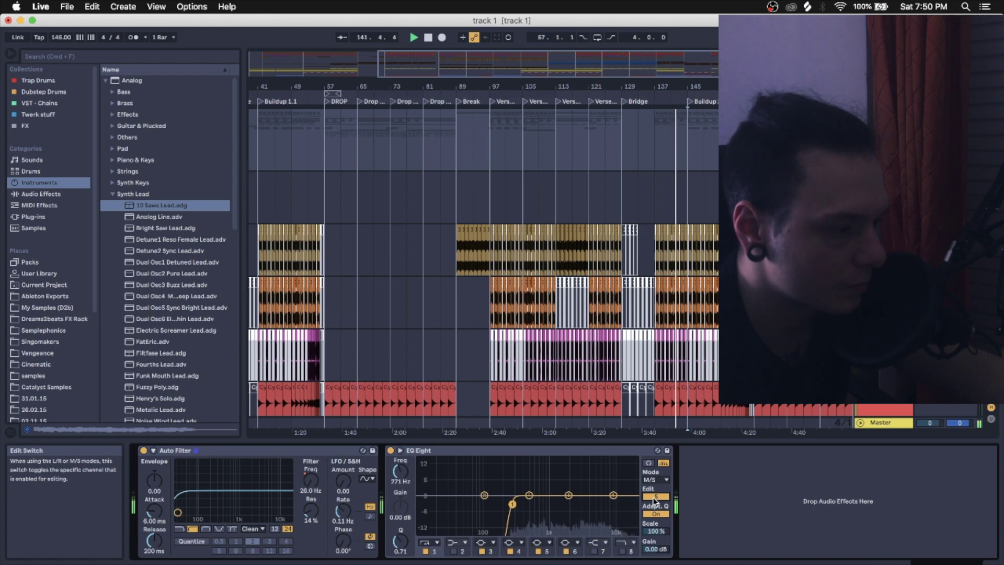
{"action": "left_click", "coordinate": [656, 496]}
- Select the gold VTS1 impact track at the start of Buildup 2.1 to view its EQ Eight settings
{"action": "scroll", "coordinate": [484, 261], "scroll_direction": "down", "scroll_amount": 12}
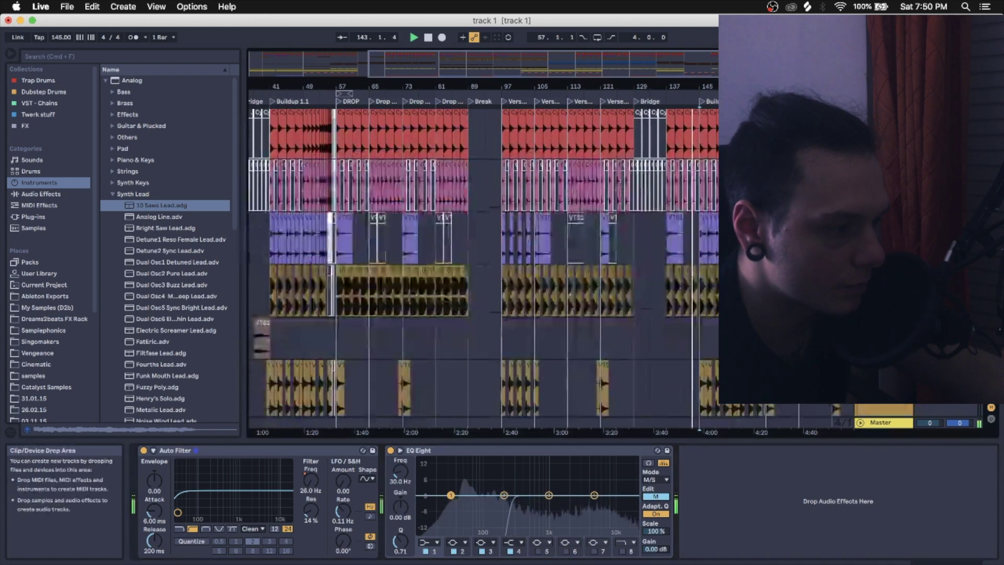
{"action": "scroll", "coordinate": [698, 206], "scroll_direction": "down", "scroll_amount": 9}
{"action": "left_click", "coordinate": [698, 206]}
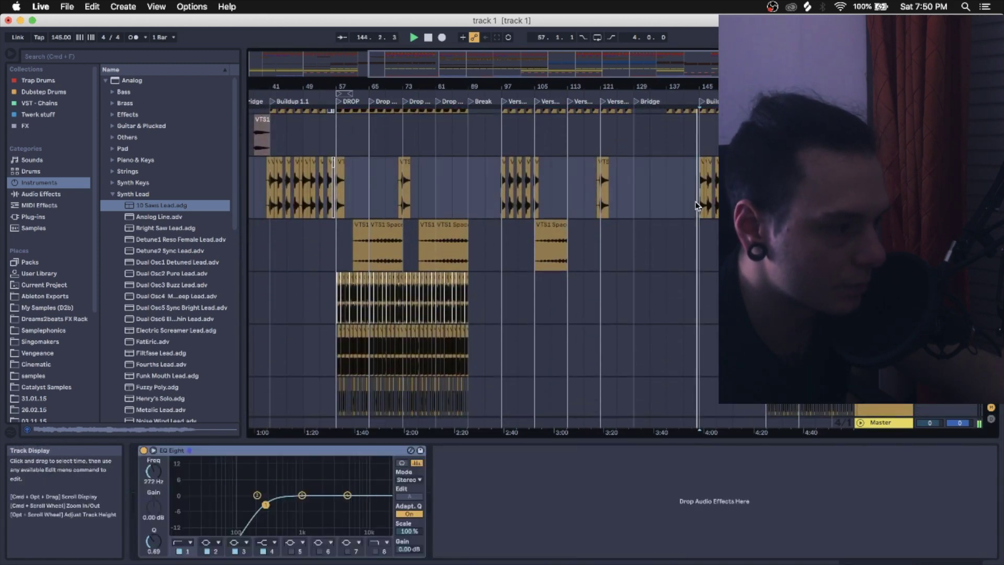
- Select the track above the purple clips at Buildup 2.1 and examine its Echo, Compressor, EQ Eight and Auto Filter devices
{"action": "scroll", "coordinate": [698, 205], "scroll_direction": "down", "scroll_amount": 10}
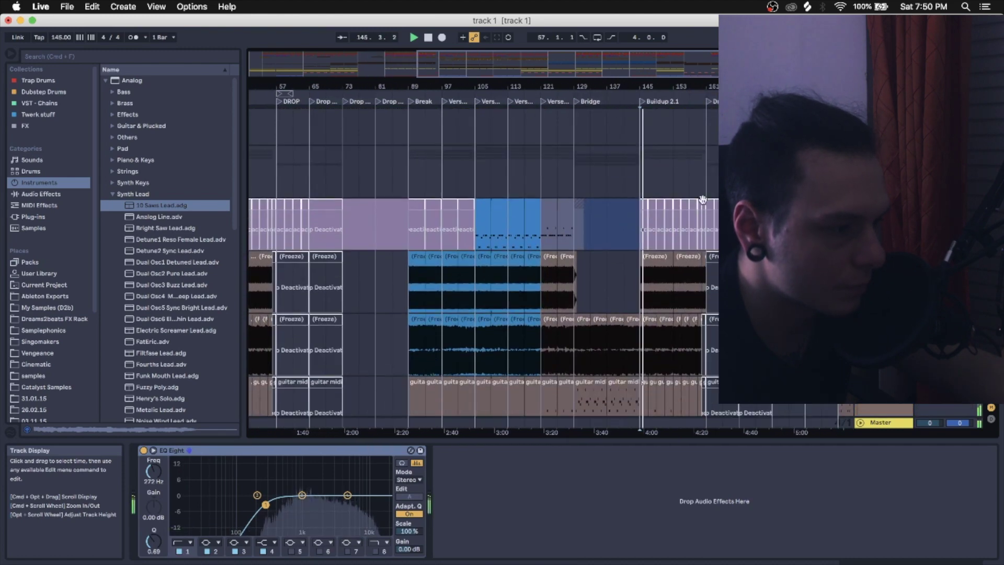
{"action": "left_click", "coordinate": [758, 173]}
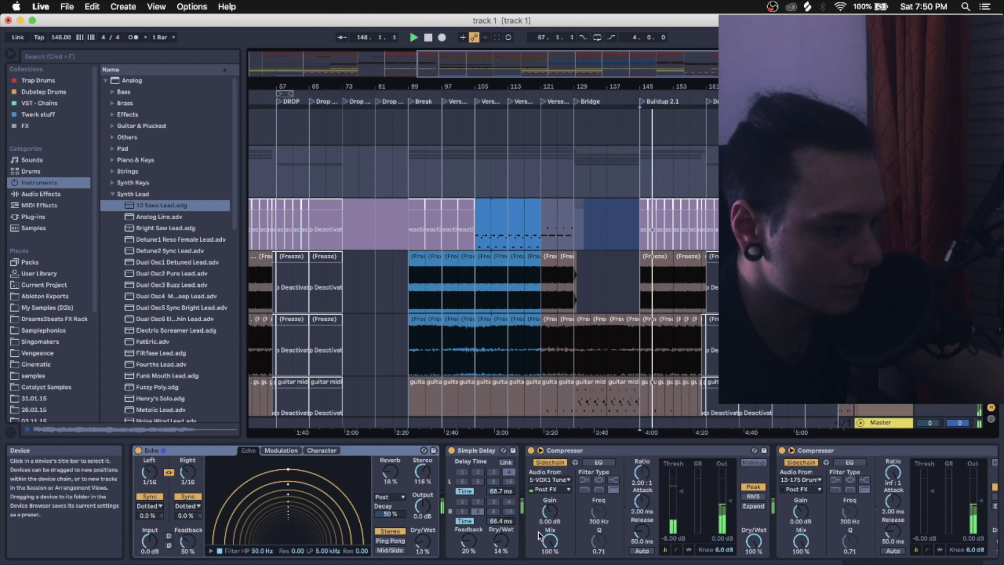
{"action": "scroll", "coordinate": [472, 532], "scroll_direction": "down", "scroll_amount": 10}
{"action": "scroll", "coordinate": [473, 532], "scroll_direction": "down", "scroll_amount": 5}
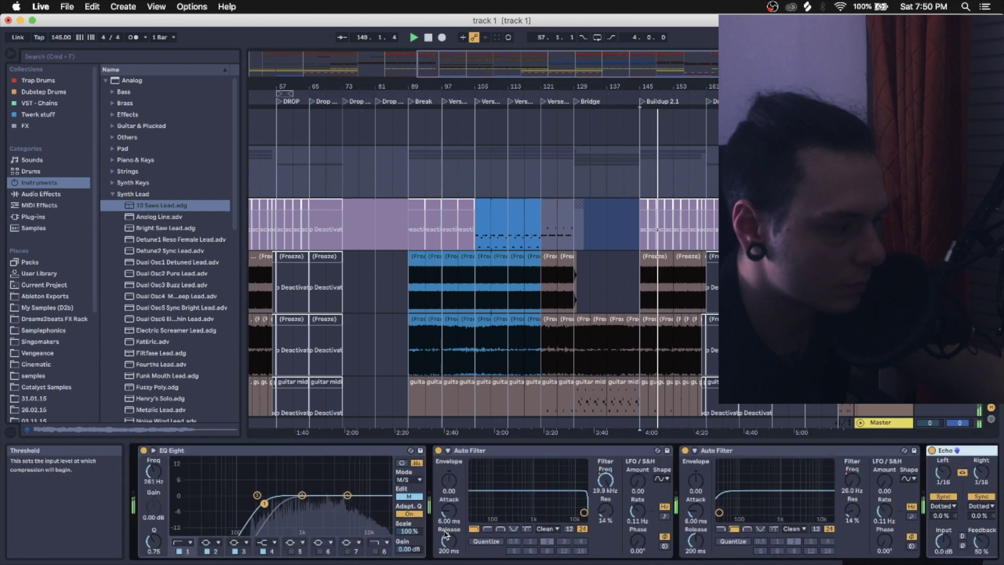
- Select the track above the guitar midi clips at bar 161 and examine its EQ Eight, OTT, Echo and Reverb chain
{"action": "scroll", "coordinate": [484, 261], "scroll_direction": "down", "scroll_amount": 10}
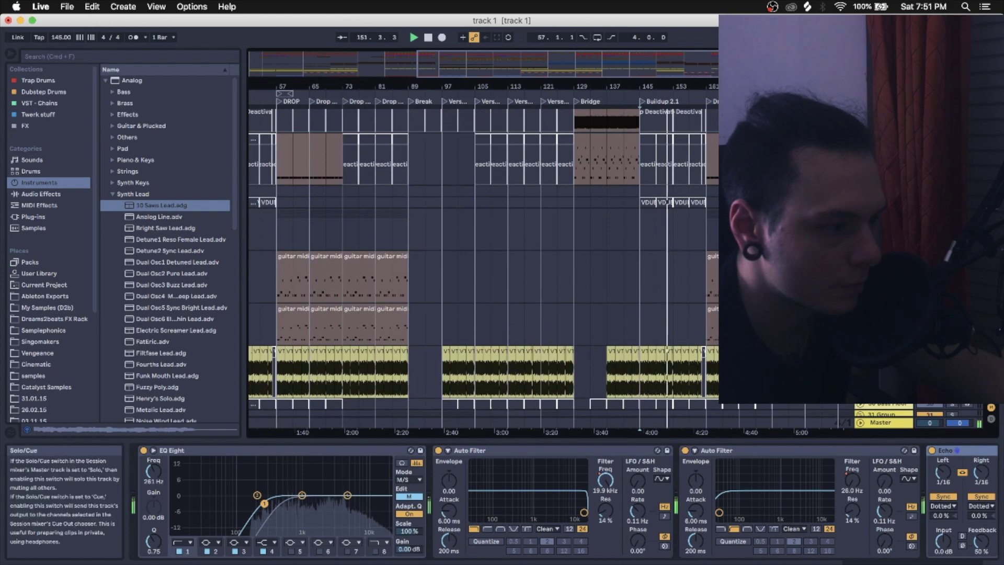
{"action": "left_click", "coordinate": [709, 242]}
{"action": "scroll", "coordinate": [710, 242], "scroll_direction": "down", "scroll_amount": 5}
{"action": "scroll", "coordinate": [710, 242], "scroll_direction": "right", "scroll_amount": 4}
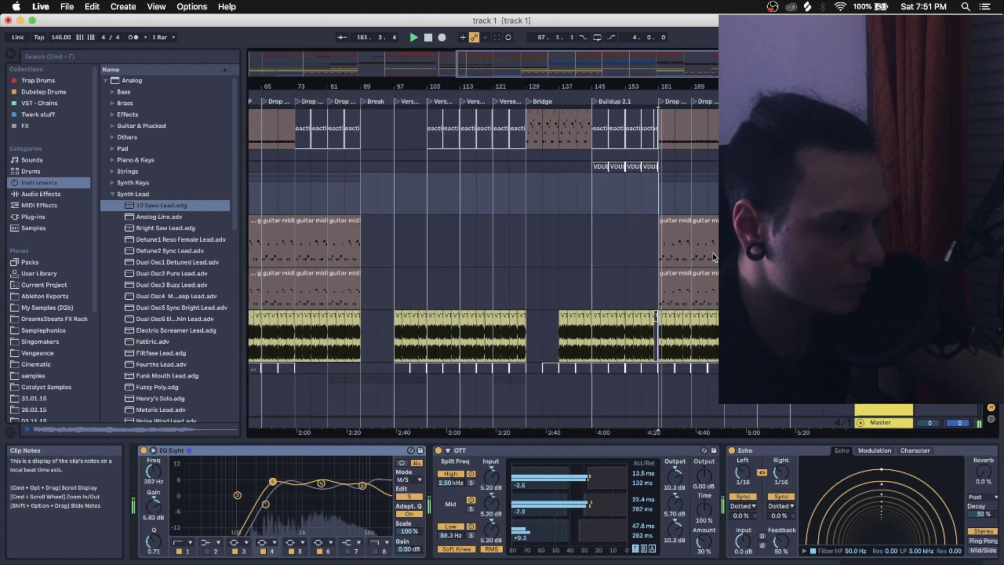
{"action": "scroll", "coordinate": [520, 496], "scroll_direction": "right", "scroll_amount": 5}
{"action": "scroll", "coordinate": [520, 496], "scroll_direction": "right", "scroll_amount": 3}
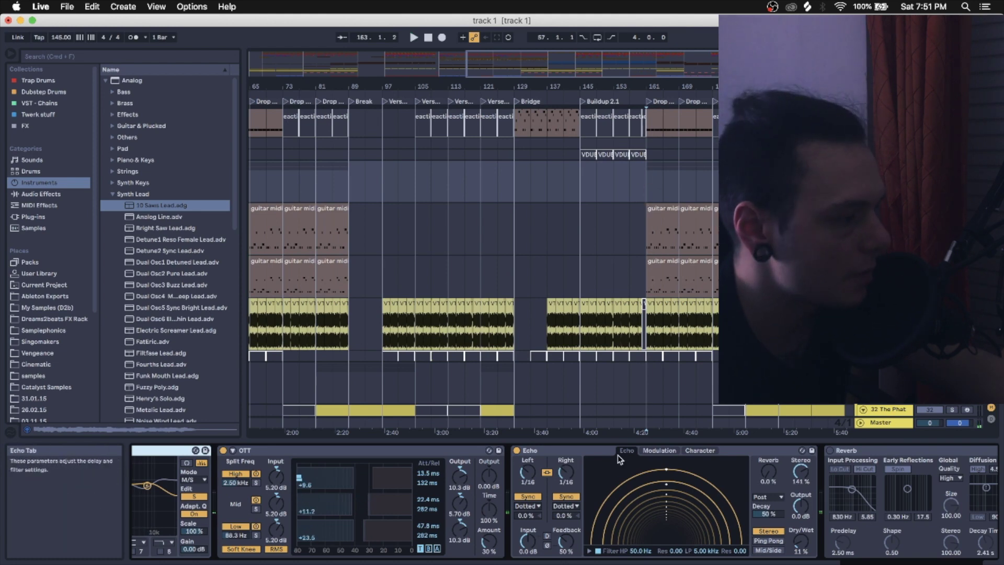
{"action": "scroll", "coordinate": [557, 513], "scroll_direction": "left", "scroll_amount": 9}
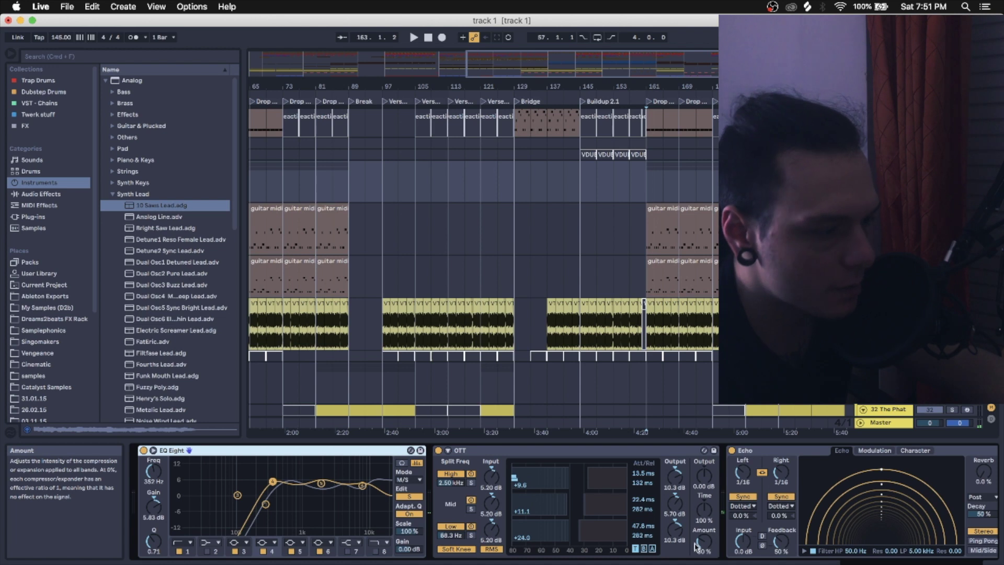
- Play the drop from bar 161, bypassing and re-enabling OTT to compare the sound
{"action": "key", "text": "space"}
{"action": "left_click", "coordinate": [438, 451]}
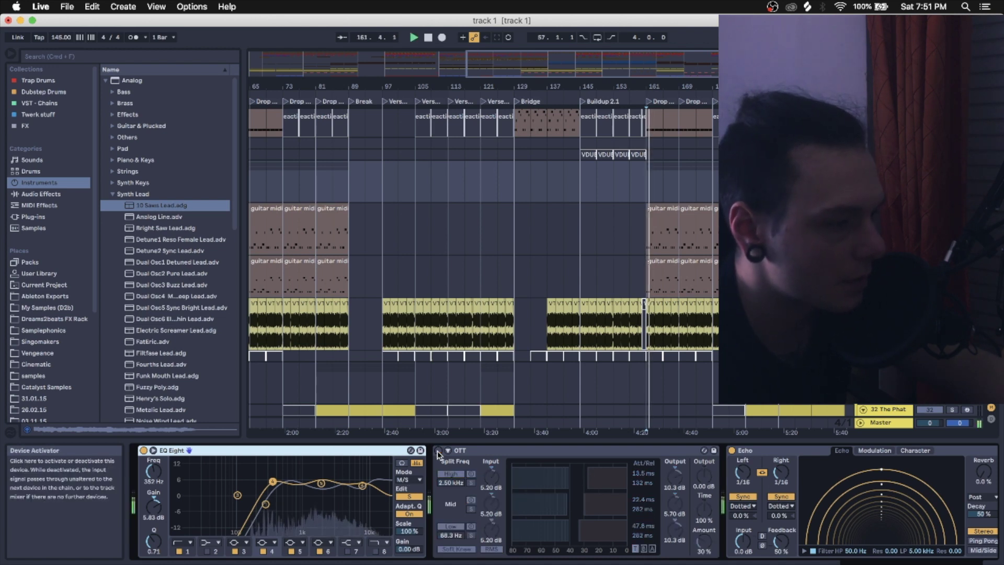
{"action": "left_click", "coordinate": [438, 451]}
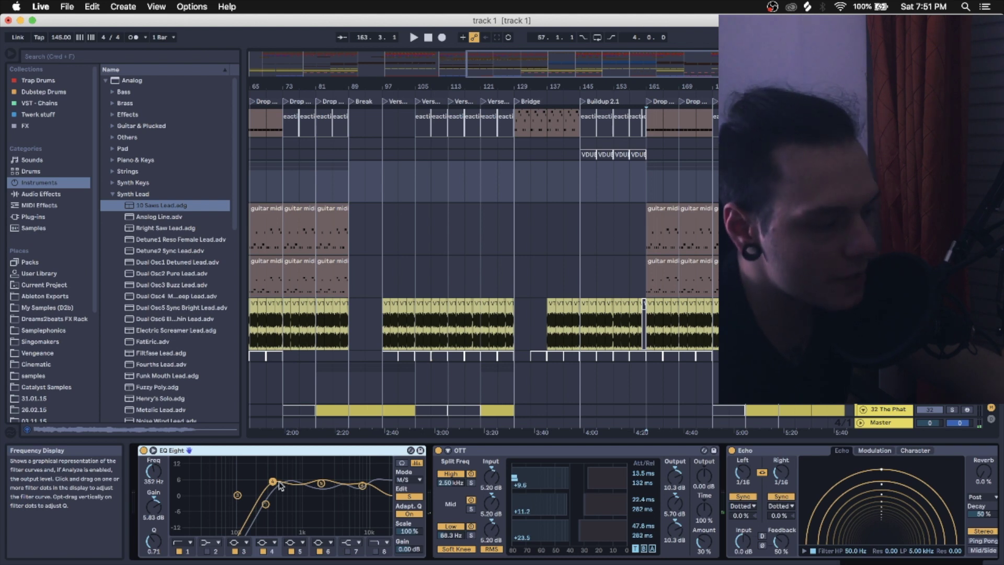
- Select the pale yellow loop track during the drop to view its EQ Eight, Overdrive, Utility and Compressor settings
{"action": "key", "text": "space"}
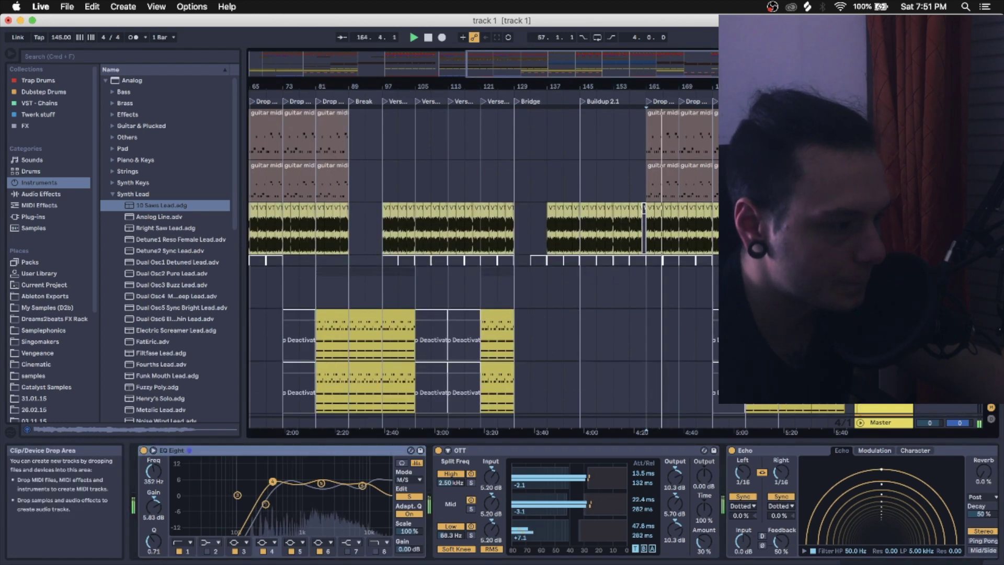
{"action": "scroll", "coordinate": [510, 412], "scroll_direction": "down", "scroll_amount": 5}
{"action": "left_click", "coordinate": [758, 209]}
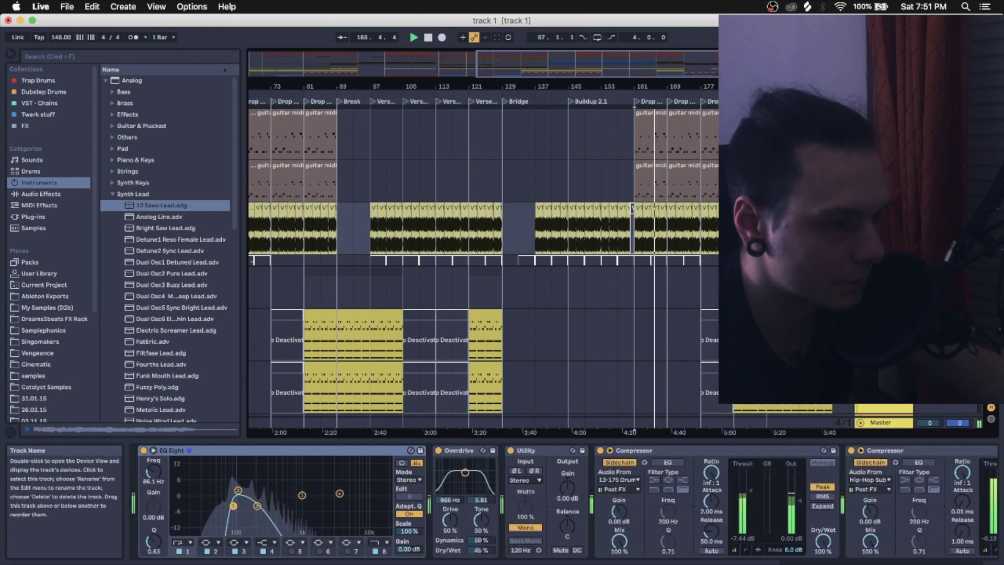
- Reselect the track above the guitar midi clips, bypassing and re-enabling its Echo to compare the sound from bar 161
{"action": "scroll", "coordinate": [484, 268], "scroll_direction": "up", "scroll_amount": 7}
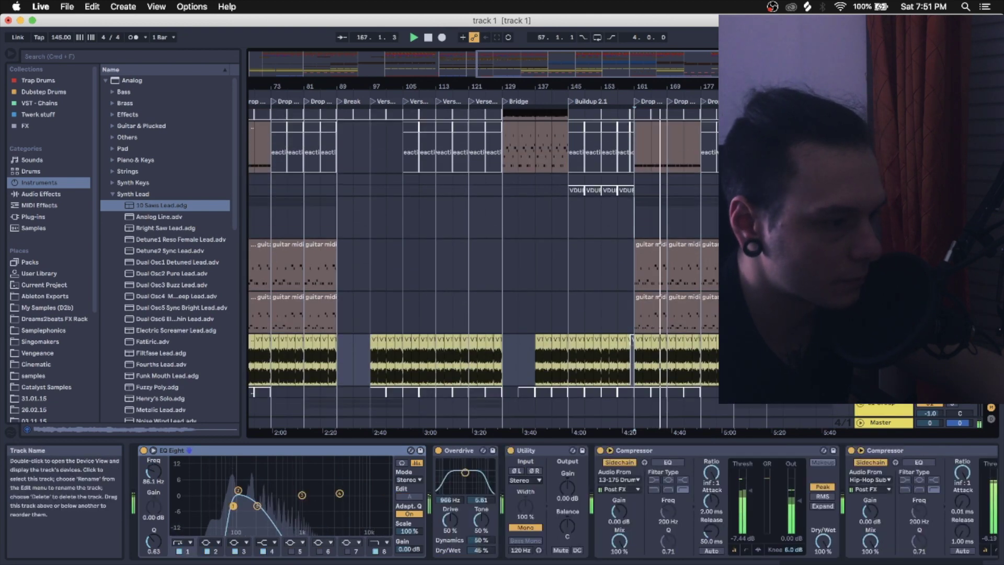
{"action": "left_click", "coordinate": [758, 152]}
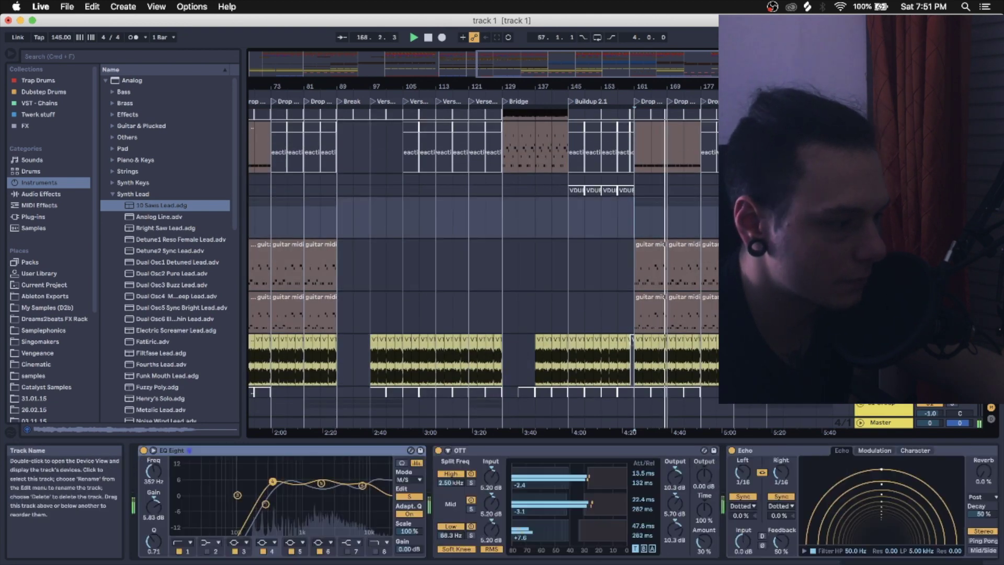
{"action": "scroll", "coordinate": [586, 445], "scroll_direction": "right", "scroll_amount": 5}
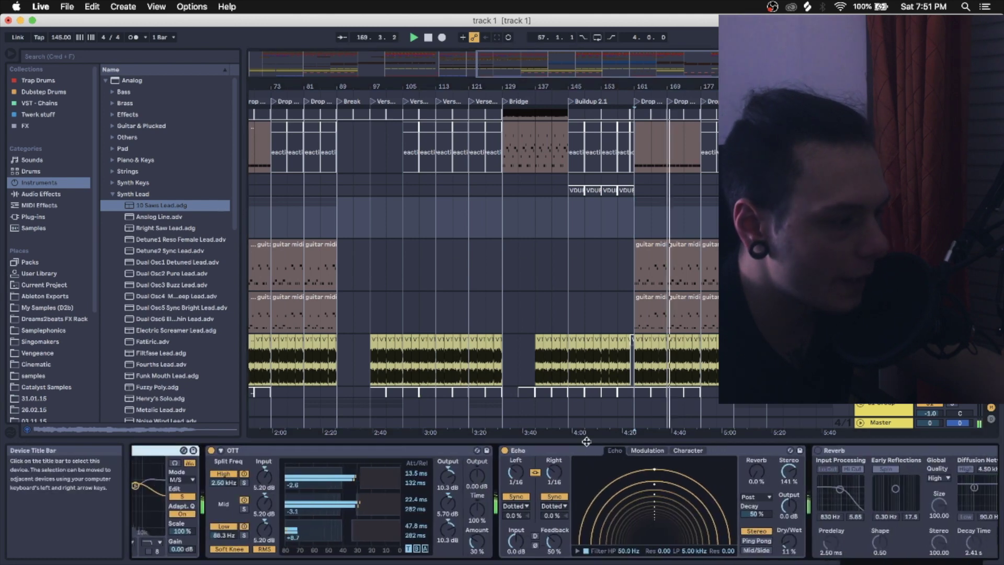
{"action": "left_click", "coordinate": [525, 451]}
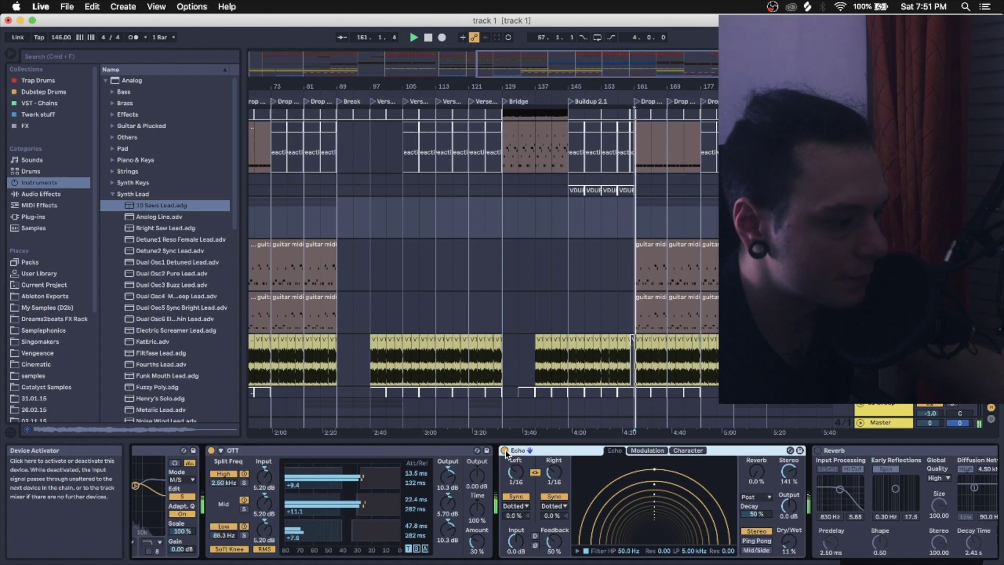
{"action": "left_click", "coordinate": [504, 451]}
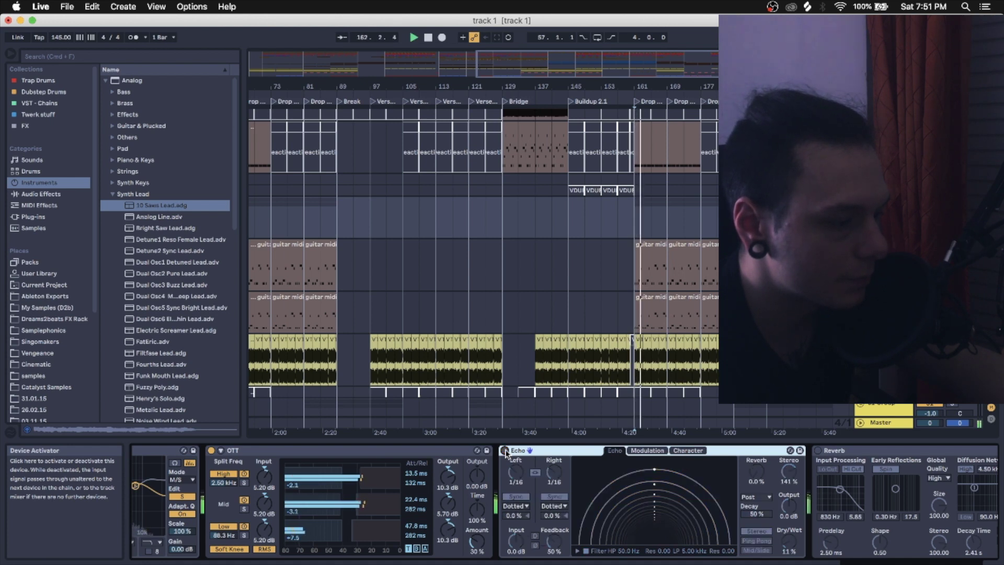
{"action": "left_click", "coordinate": [504, 451]}
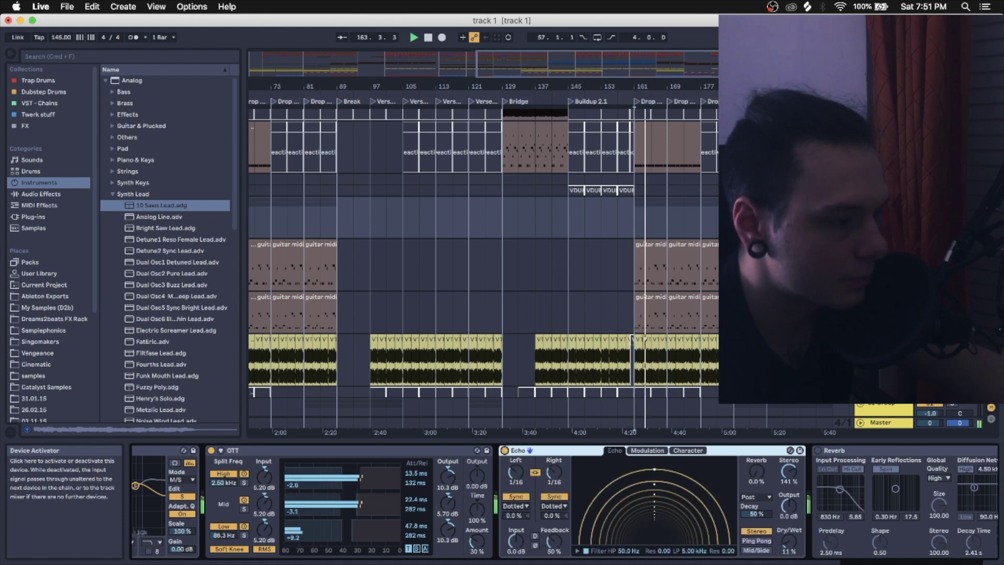
- Examine the Reverb, Simple Delay, EQ Eight and sidechain Compressors that follow Echo in the drop track's chain
{"action": "scroll", "coordinate": [775, 529], "scroll_direction": "right", "scroll_amount": 10}
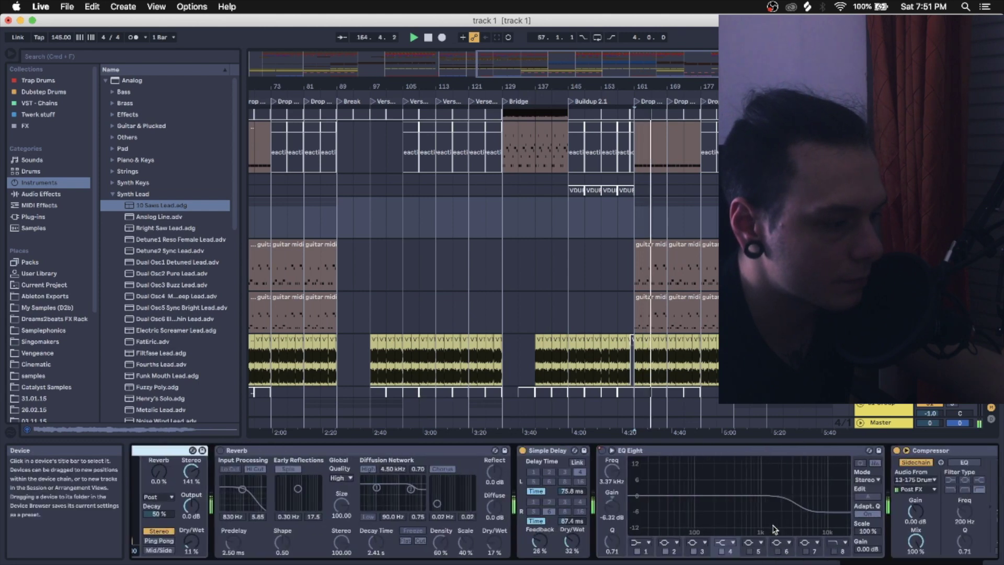
{"action": "scroll", "coordinate": [774, 529], "scroll_direction": "left", "scroll_amount": 5}
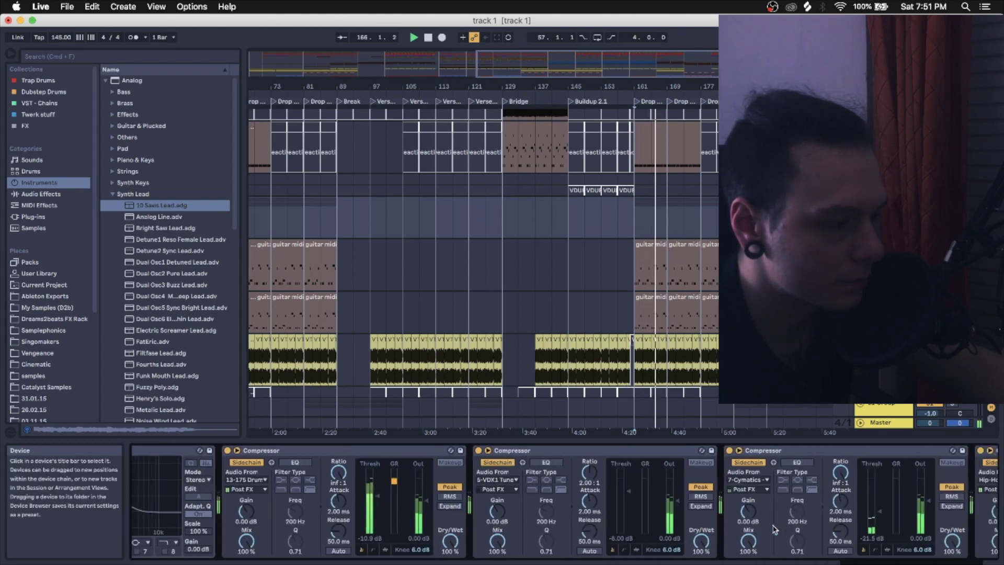
{"action": "scroll", "coordinate": [790, 529], "scroll_direction": "left", "scroll_amount": 3}
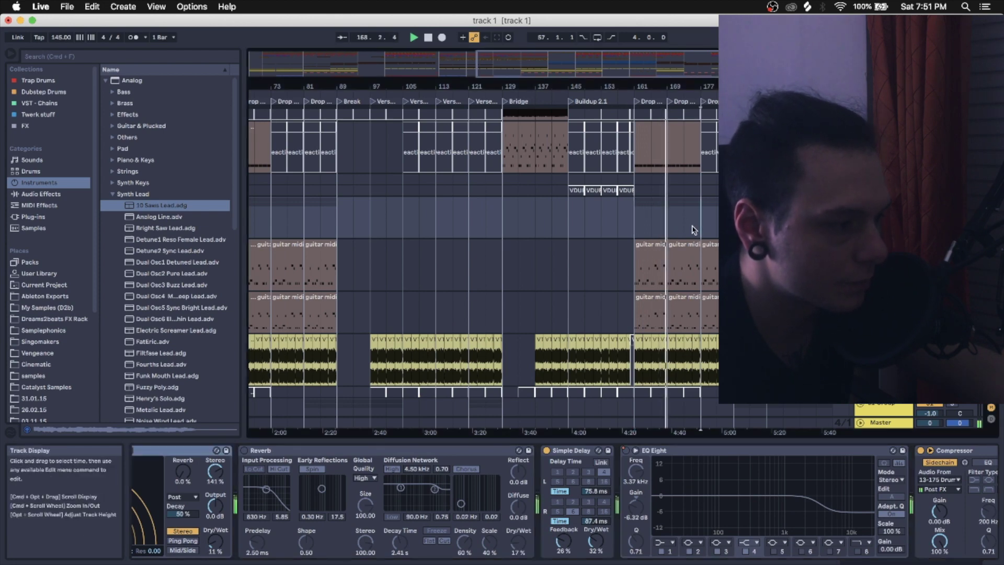
- Examine the drum, guitar midi and frozen clip tracks across the arrangement while the second drop plays, and stop playback
{"action": "scroll", "coordinate": [693, 231], "scroll_direction": "down", "scroll_amount": 10}
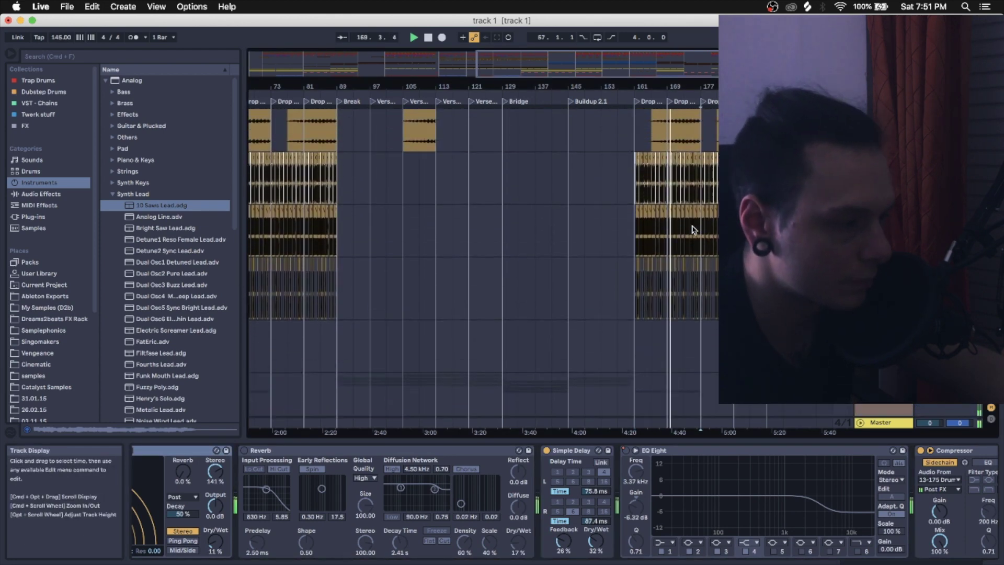
{"action": "scroll", "coordinate": [693, 230], "scroll_direction": "up", "scroll_amount": 8}
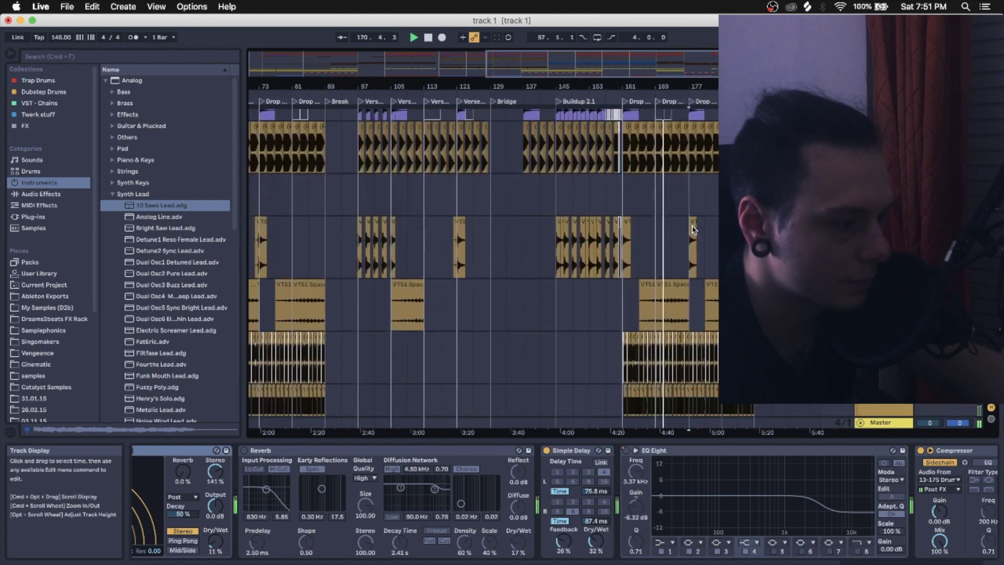
{"action": "scroll", "coordinate": [692, 230], "scroll_direction": "down", "scroll_amount": 2}
{"action": "left_click_drag", "start_coordinate": [685, 75], "coordinate": [411, 93]}
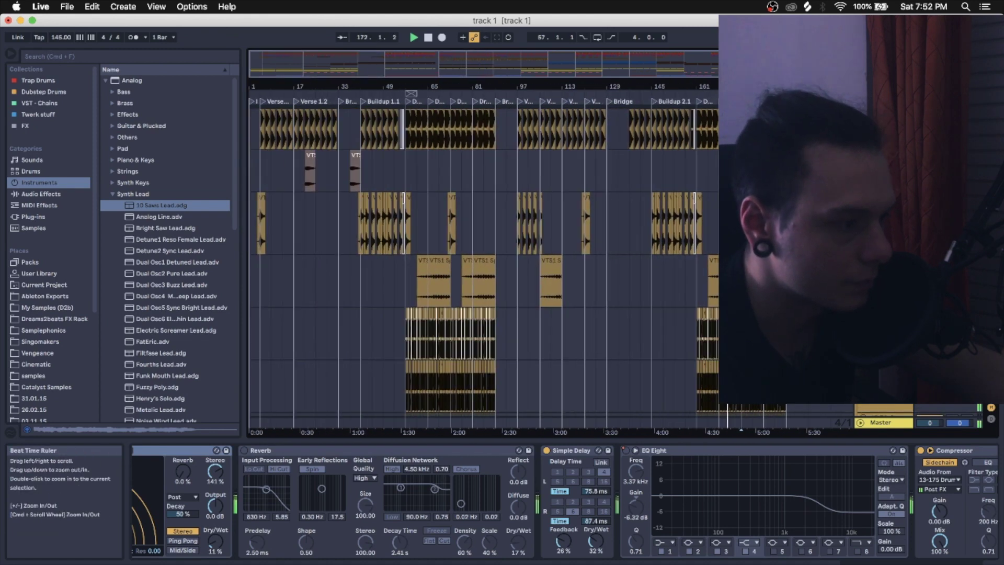
{"action": "scroll", "coordinate": [411, 93], "scroll_direction": "down", "scroll_amount": 10}
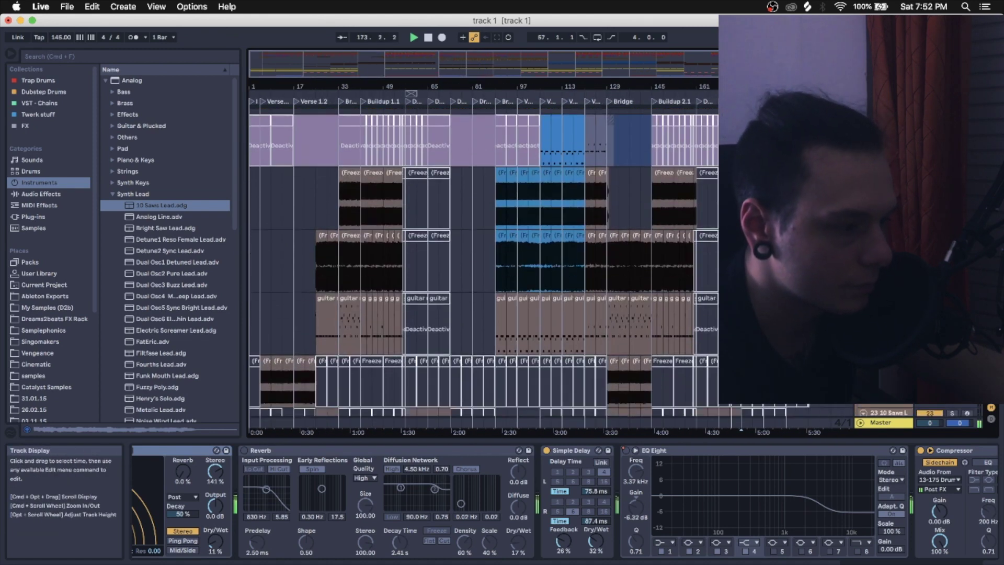
{"action": "left_click_drag", "start_coordinate": [411, 93], "coordinate": [397, 115]}
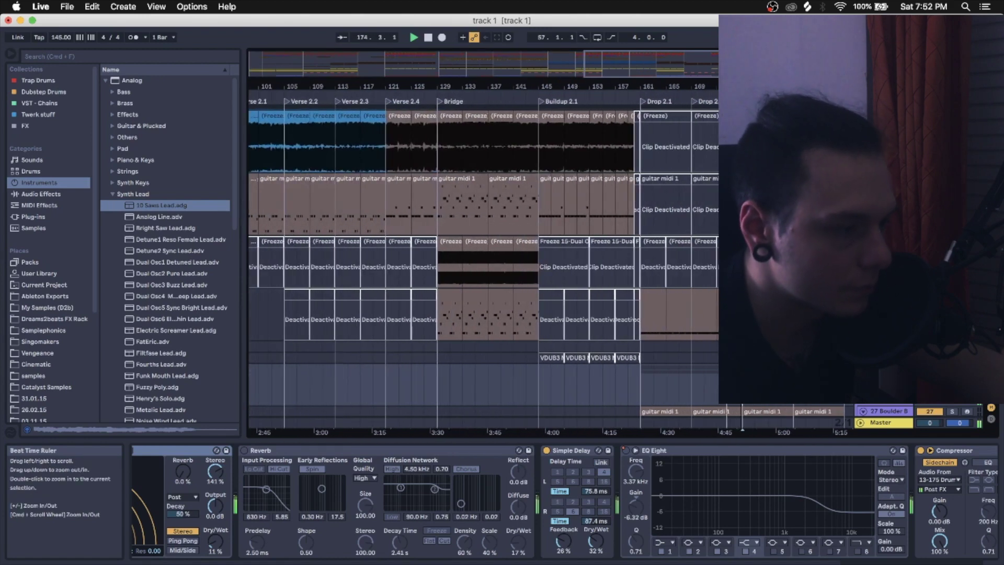
{"action": "scroll", "coordinate": [398, 235], "scroll_direction": "down", "scroll_amount": 3}
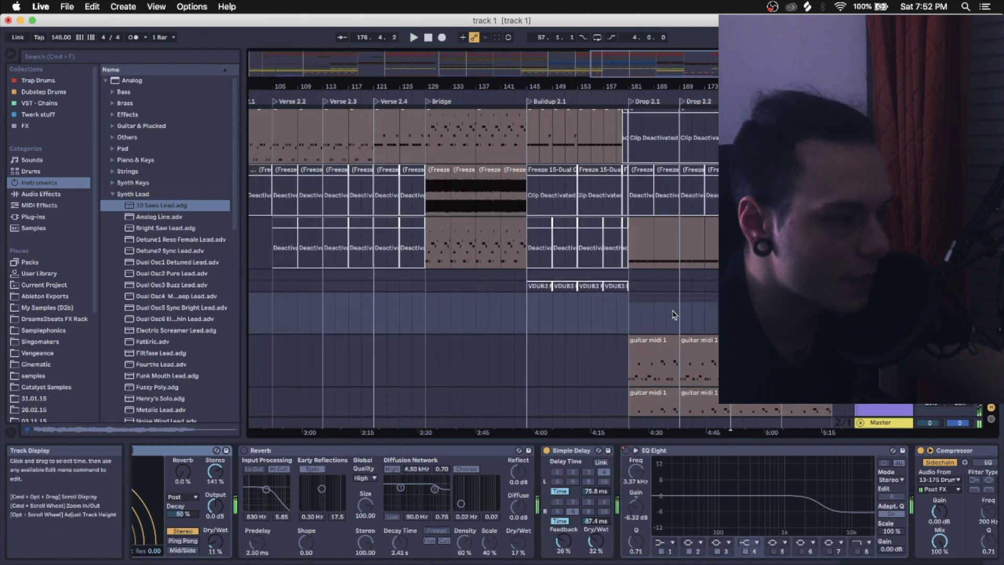
{"action": "key", "text": "space"}
- Select the Master track and play Drop 2.1 from bar 161 to view its effect chain from Utility back to EQ Eight
{"action": "left_click", "coordinate": [884, 421]}
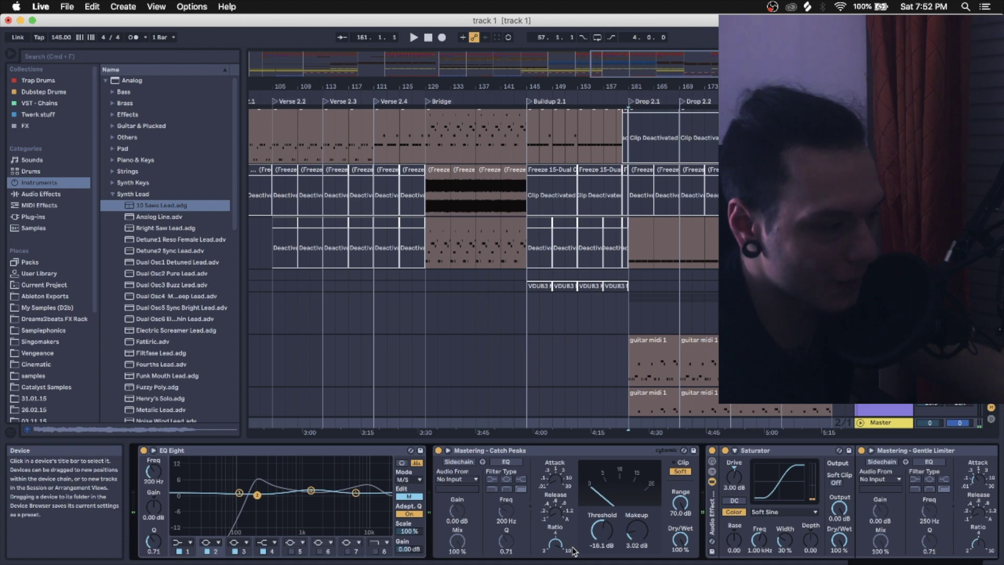
{"action": "left_click", "coordinate": [630, 313]}
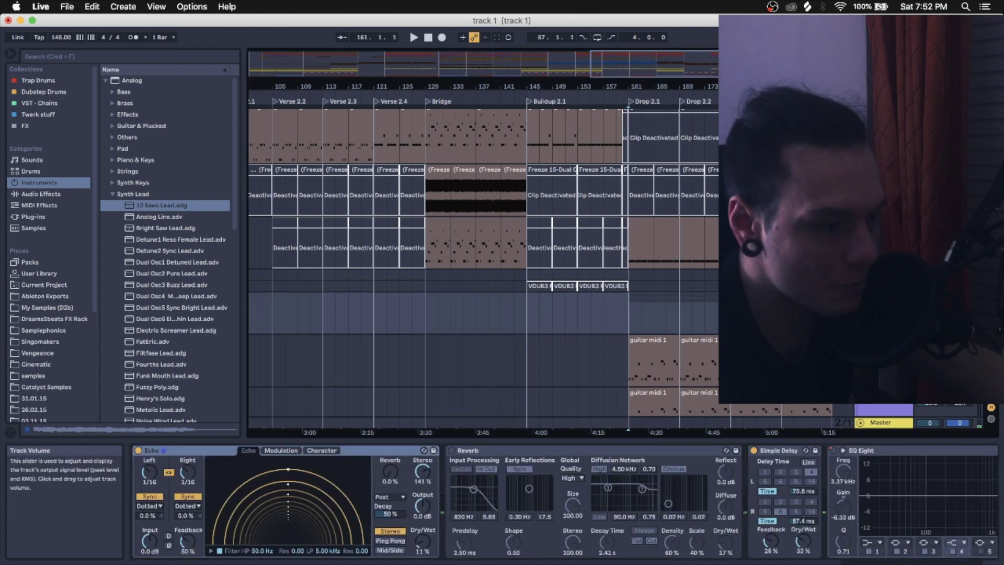
{"action": "left_click", "coordinate": [884, 422]}
{"action": "key", "text": "space"}
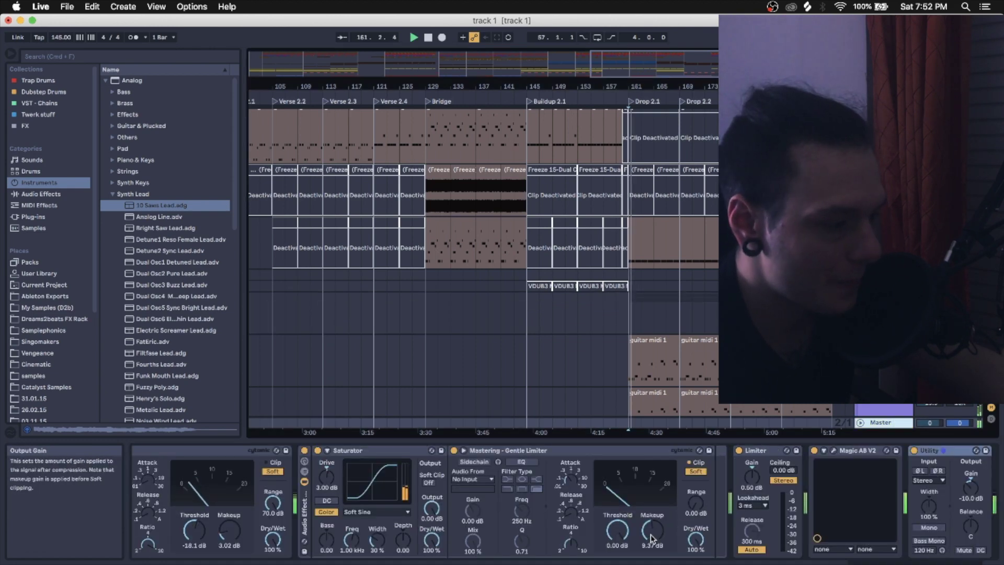
{"action": "scroll", "coordinate": [397, 497], "scroll_direction": "left", "scroll_amount": 10}
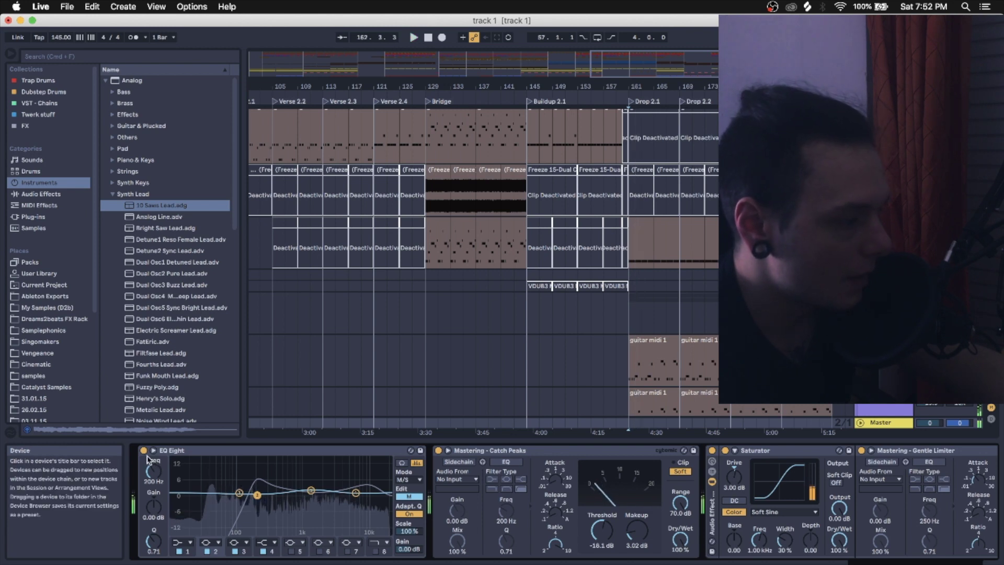
- Switch the Master EQ Eight to editing the side channel (S) and play the drop briefly from bar 161
{"action": "left_click", "coordinate": [189, 456]}
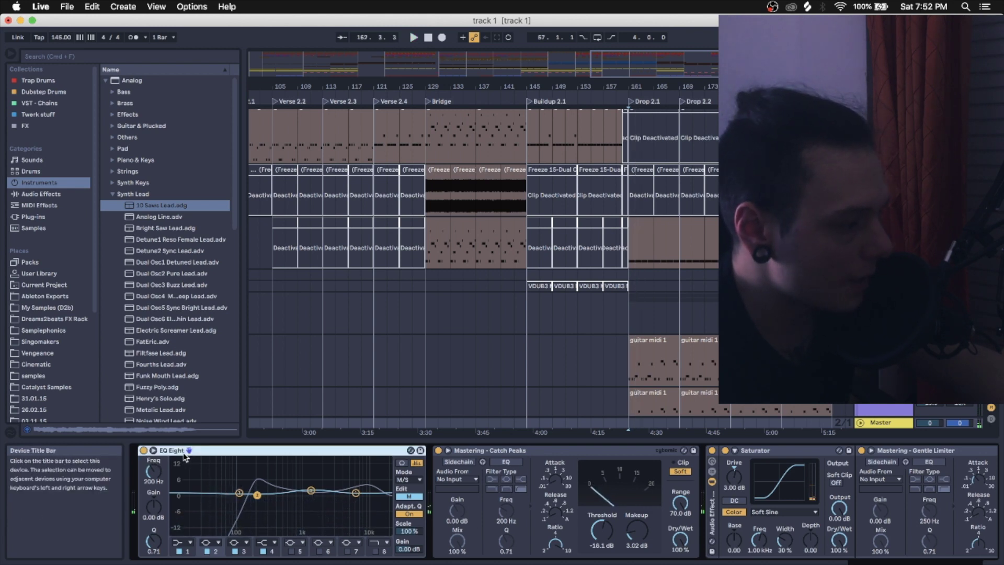
{"action": "left_click", "coordinate": [415, 499]}
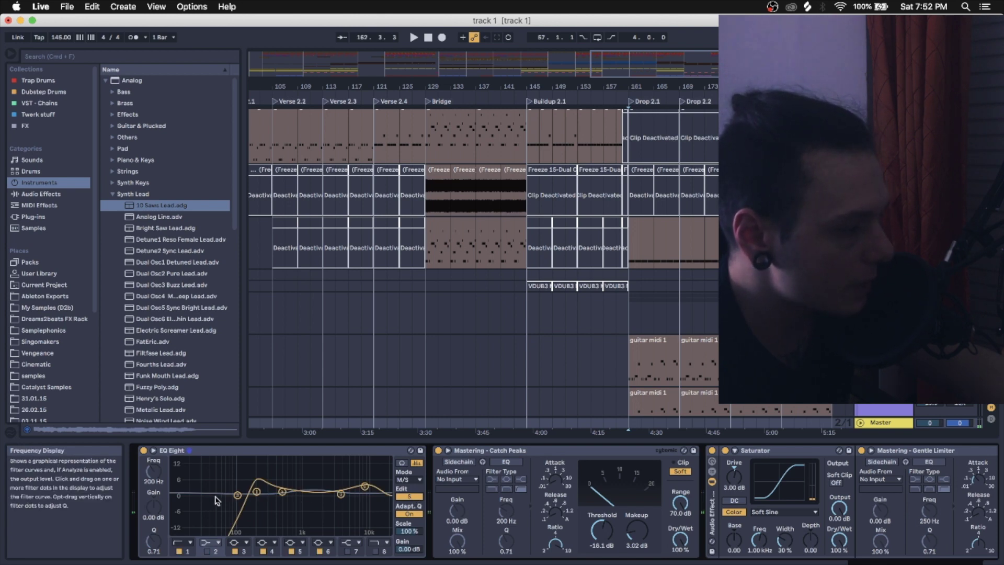
{"action": "key", "text": "space"}
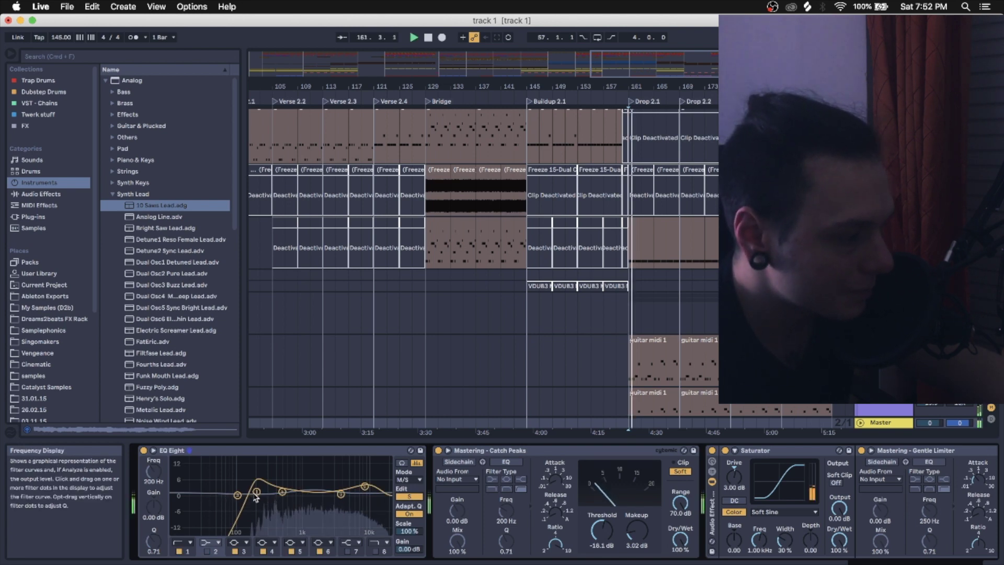
{"action": "key", "text": "space"}
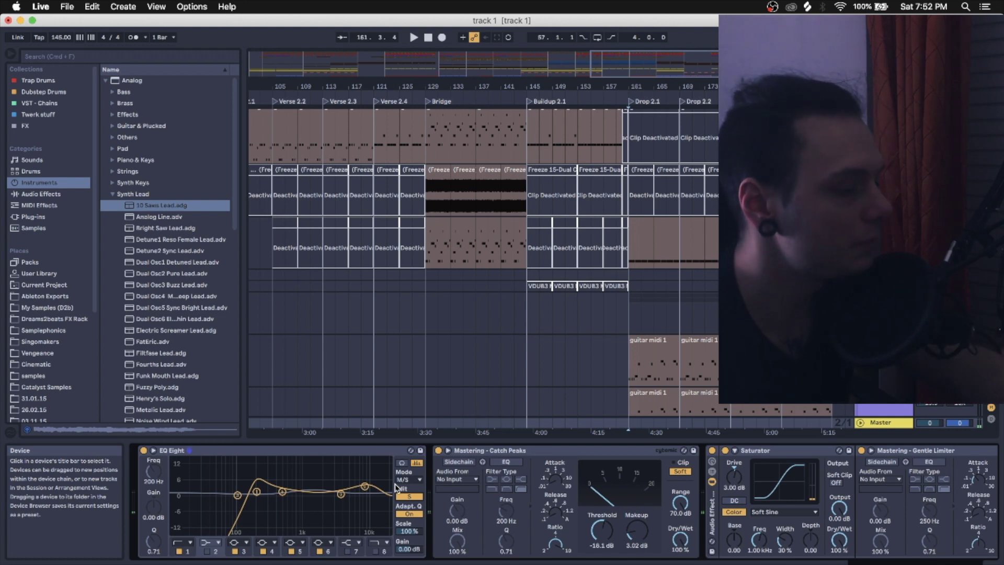
- Play the drop and select the Mastering - Catch Peaks compressor to review its threshold, makeup and dry/wet settings
{"action": "key", "text": "space"}
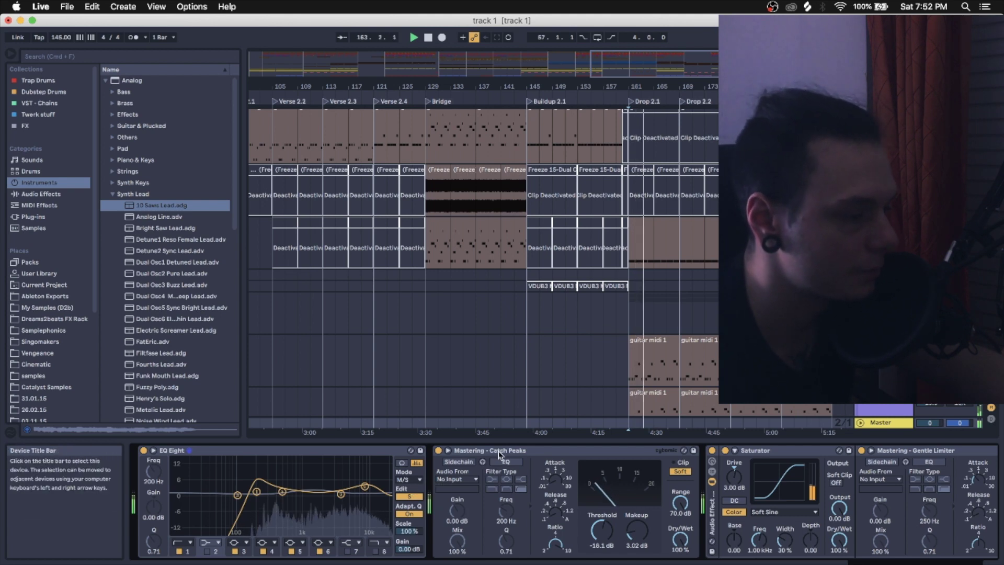
{"action": "left_click", "coordinate": [527, 476]}
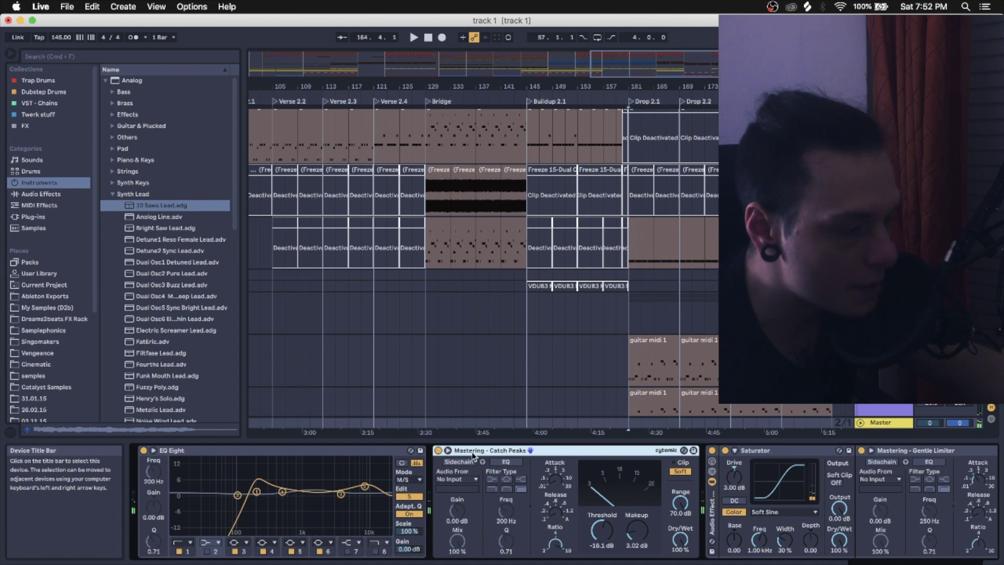
{"action": "scroll", "coordinate": [466, 453], "scroll_direction": "right", "scroll_amount": 2}
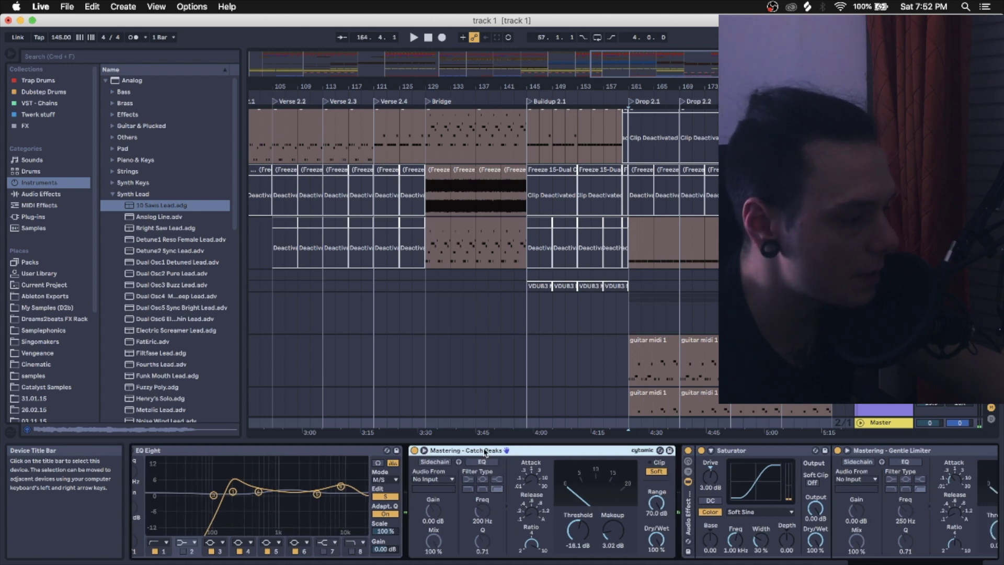
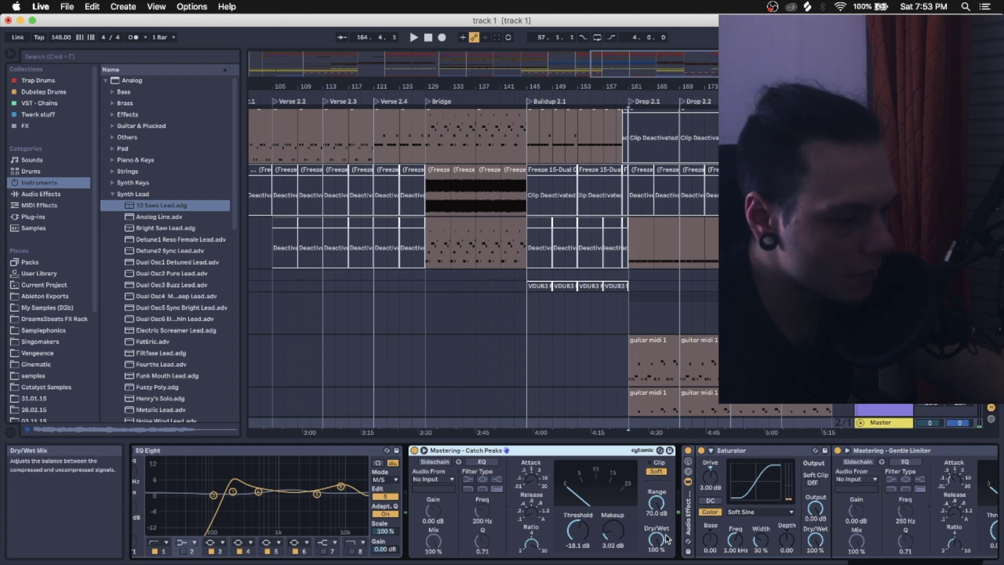
- Inspect the Saturator and the Mastering - Gentle Limiter compressor in the Master chain
{"action": "scroll", "coordinate": [654, 531], "scroll_direction": "right", "scroll_amount": 10}
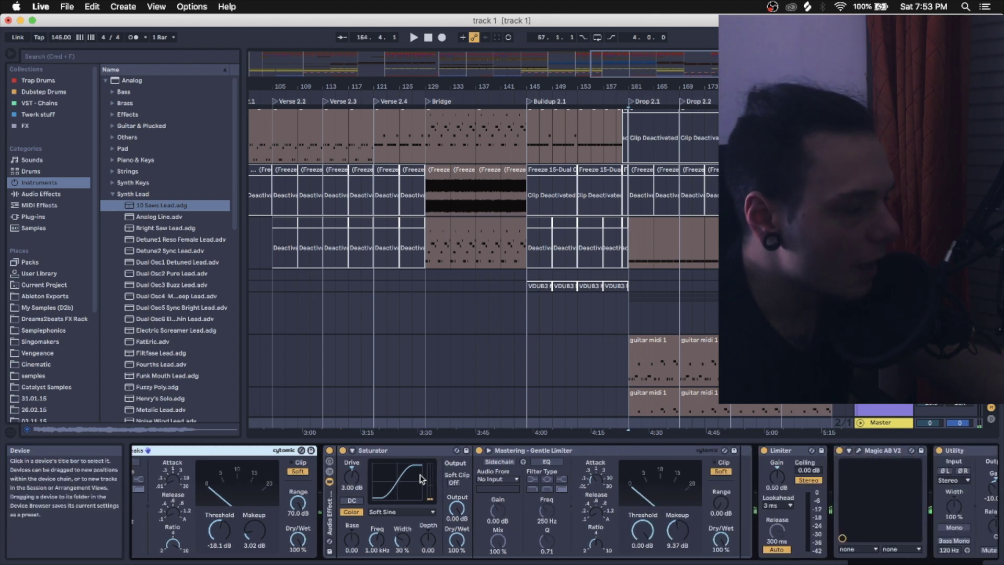
{"action": "left_click", "coordinate": [375, 453]}
{"action": "left_click", "coordinate": [375, 452]}
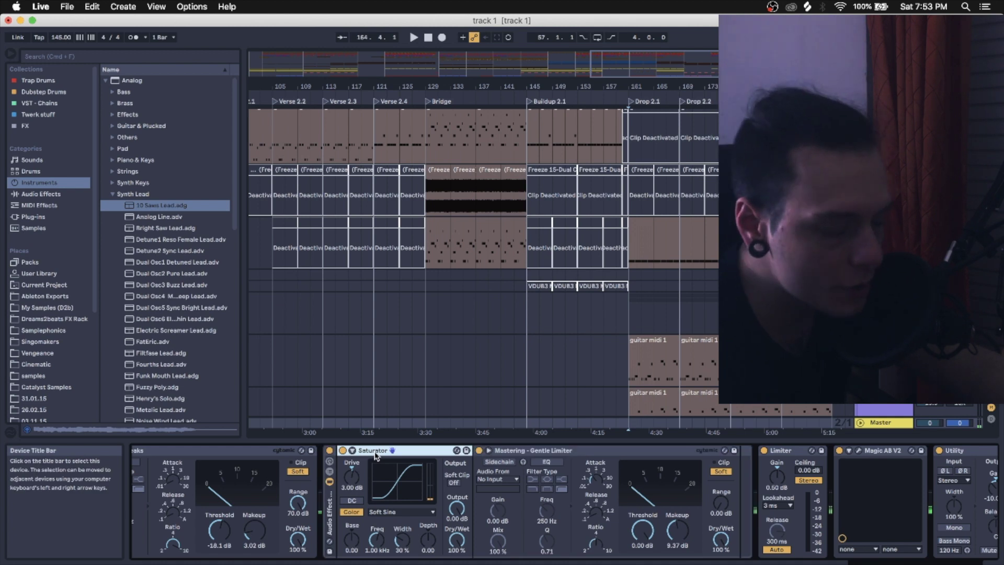
{"action": "left_click", "coordinate": [516, 452]}
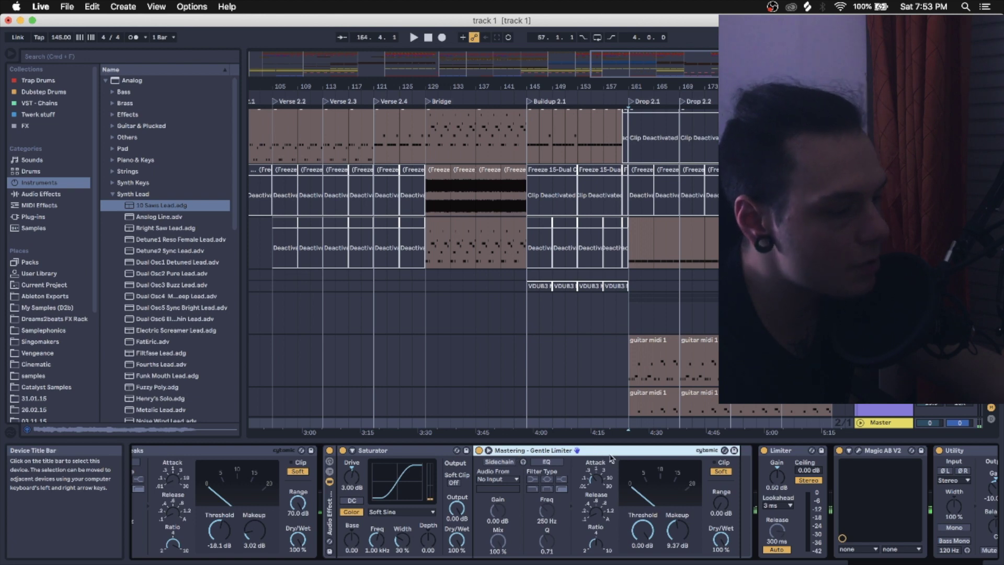
- Play the drop from bar 161, bypassing and re-enabling the Master Saturator to compare the sound
{"action": "key", "text": "space"}
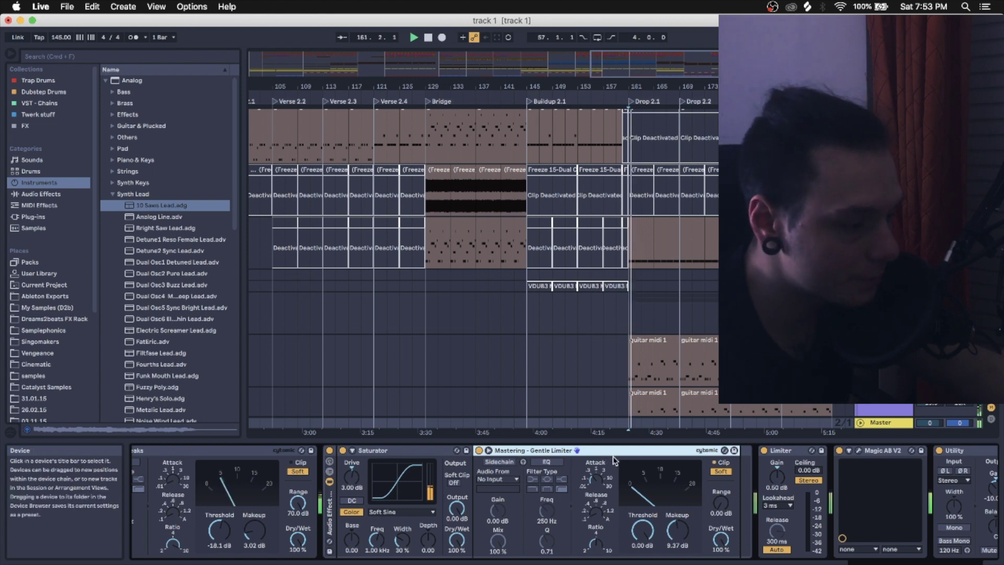
{"action": "scroll", "coordinate": [569, 491], "scroll_direction": "right", "scroll_amount": 3}
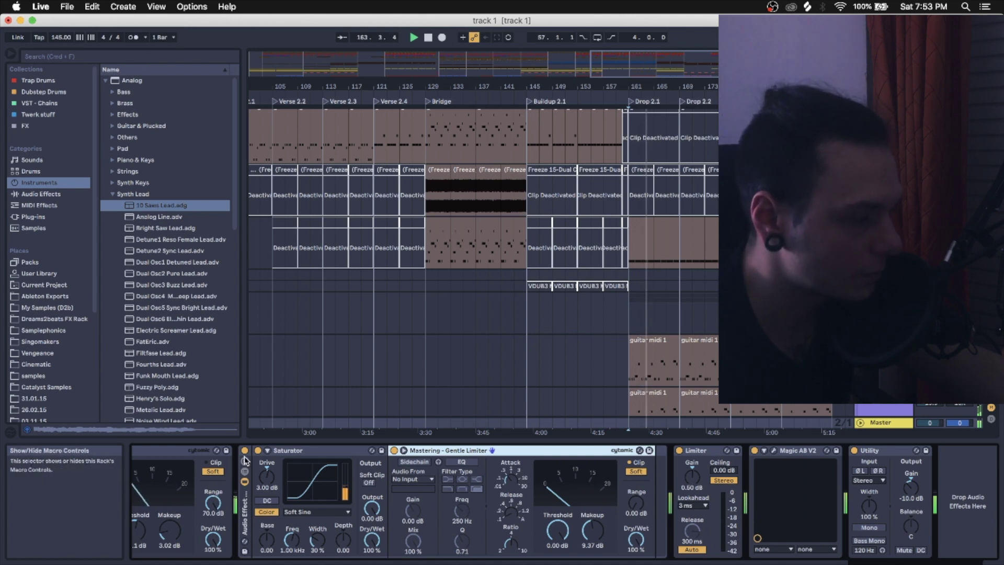
{"action": "left_click", "coordinate": [258, 451]}
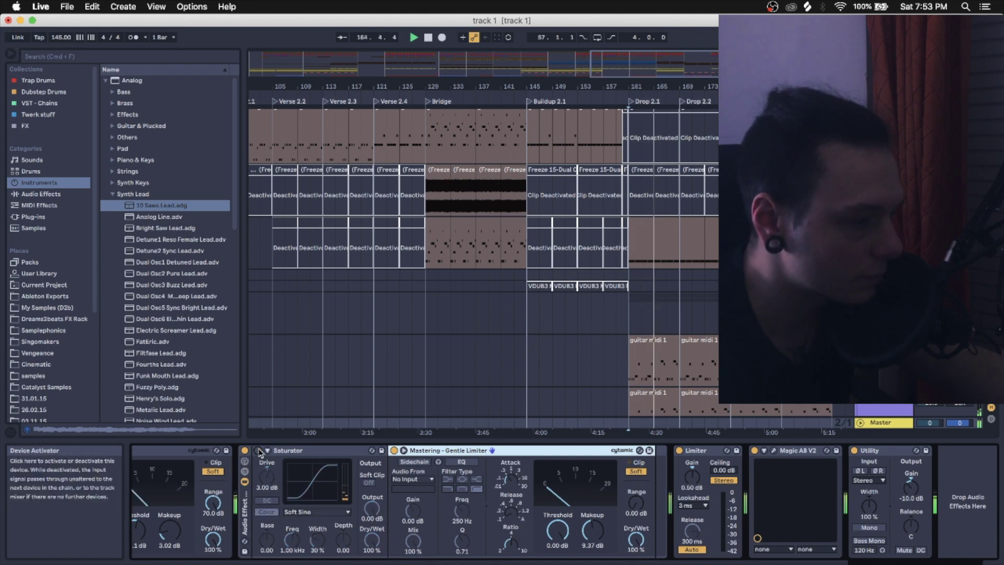
{"action": "left_click", "coordinate": [258, 450]}
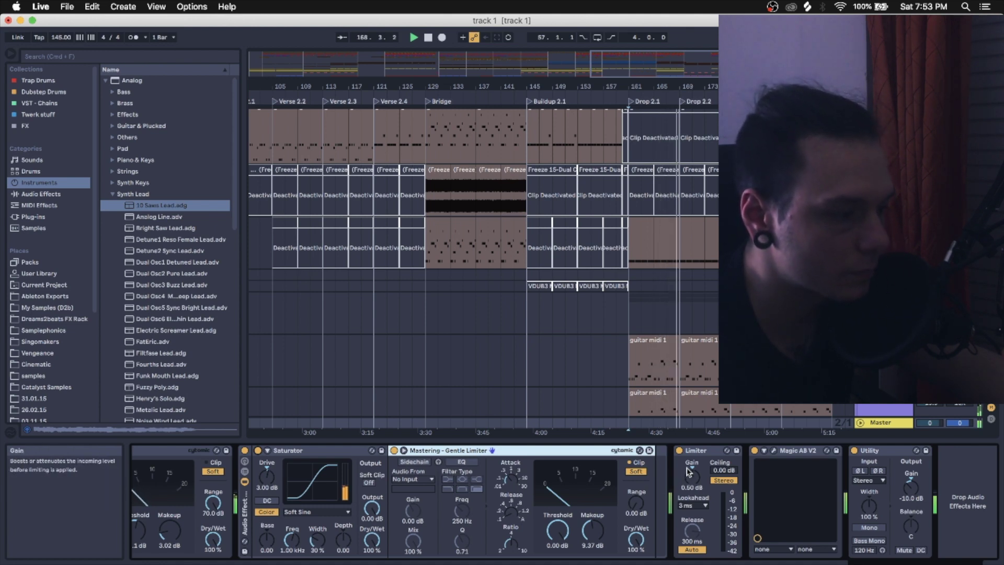
- Select the Limiter on the Master to review its gain and ceiling, replaying the start of the drop
{"action": "left_click", "coordinate": [695, 451]}
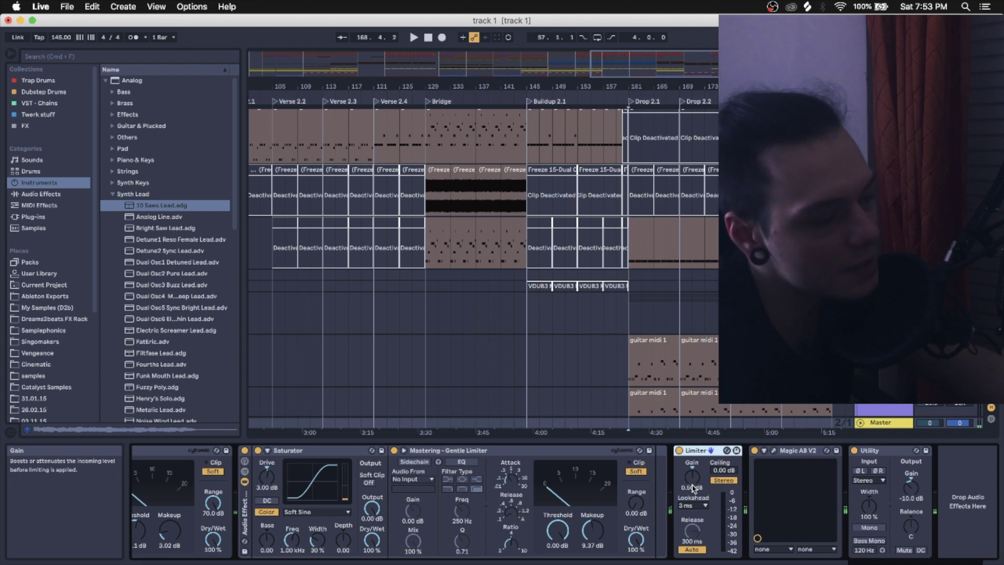
{"action": "key", "text": "space"}
{"action": "key", "text": "space"}
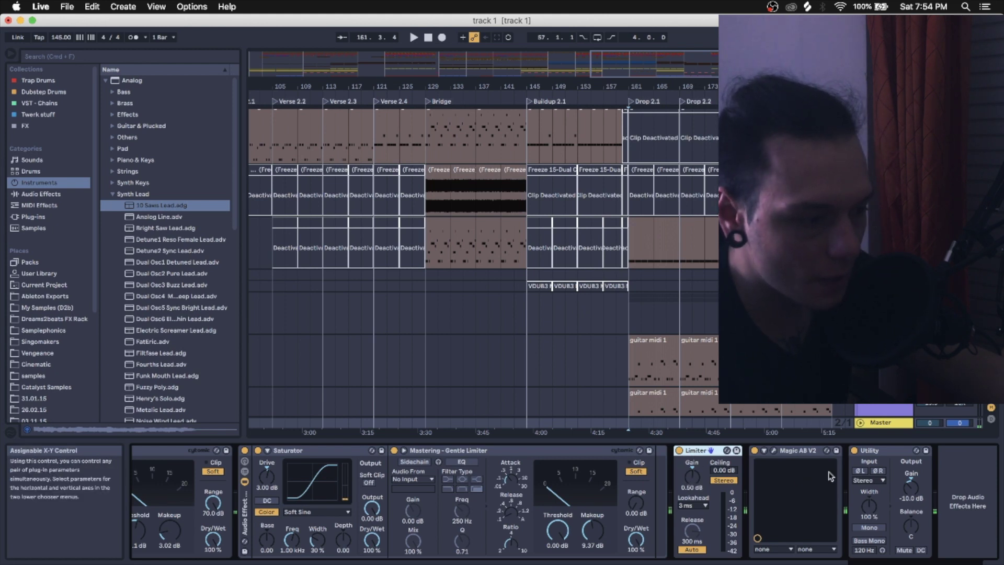
- Collapse the Utility and Magic AB V2 devices at the end of the Master chain
{"action": "left_click", "coordinate": [882, 453]}
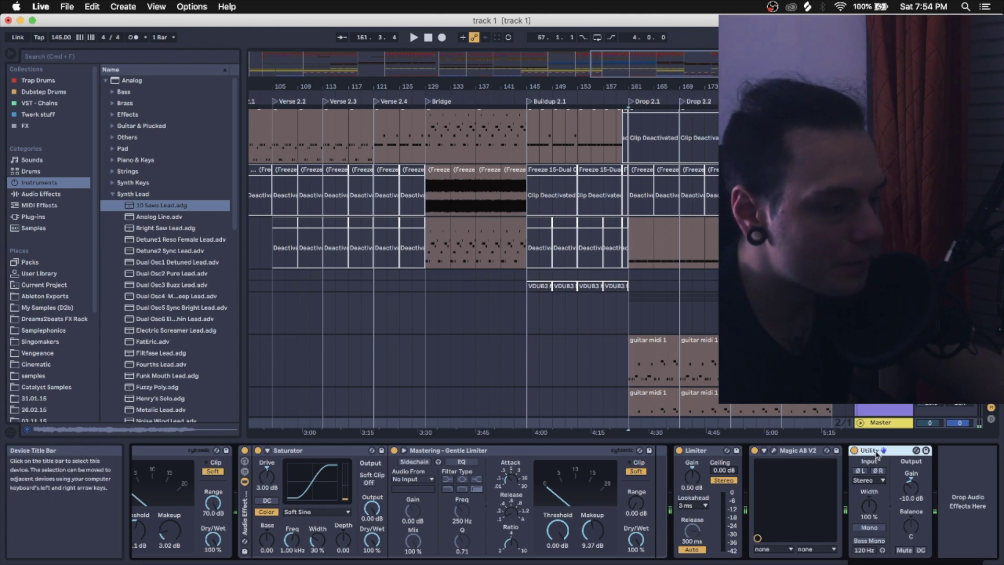
{"action": "double_click", "coordinate": [877, 453]}
{"action": "double_click", "coordinate": [795, 451]}
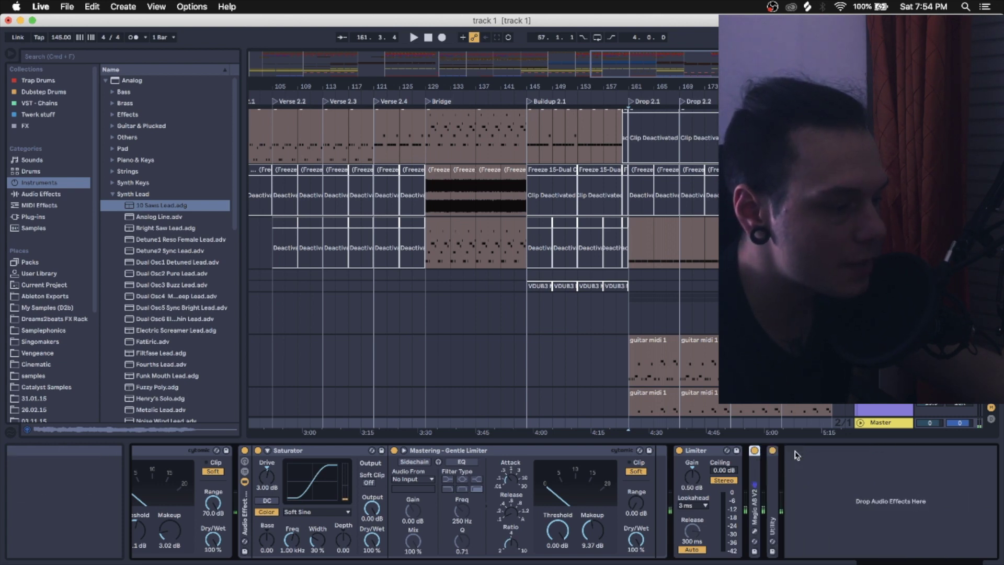
{"action": "double_click", "coordinate": [756, 504]}
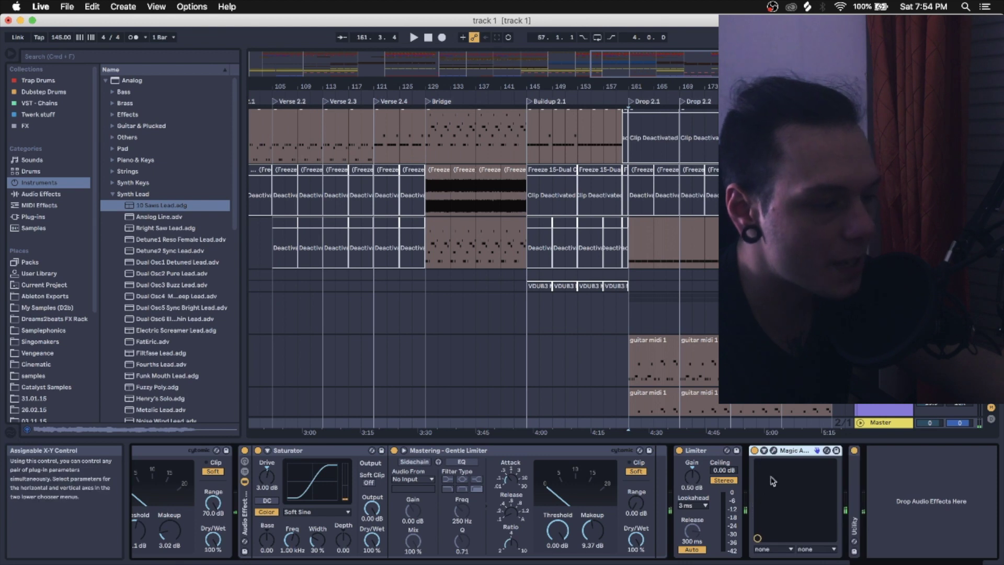
{"action": "double_click", "coordinate": [797, 452]}
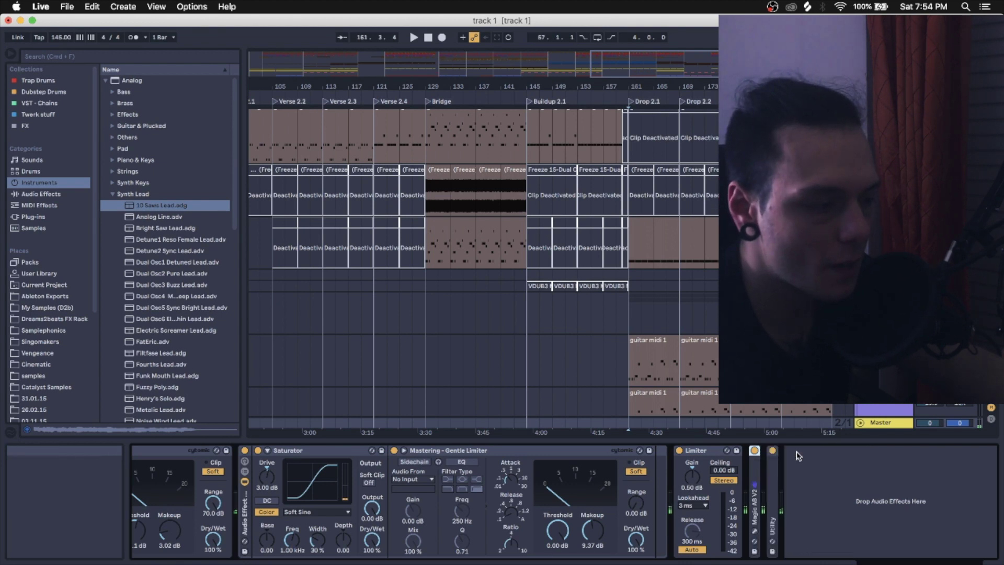
- Fit all tracks into the arrangement's height and move the insert position to 1.3.1 in the intro
{"action": "left_click", "coordinate": [631, 318]}
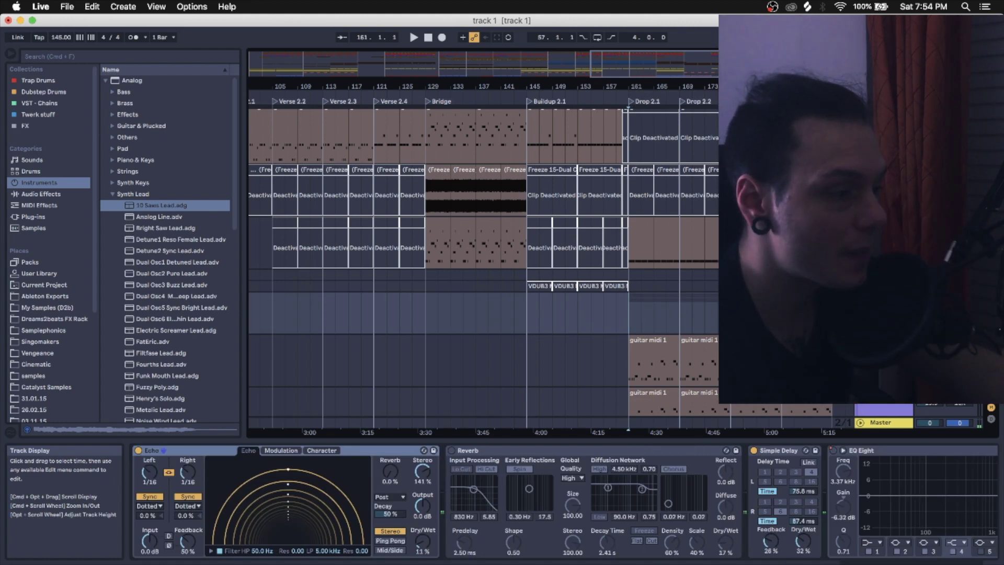
{"action": "key", "text": "minus"}
{"action": "scroll", "coordinate": [481, 251], "scroll_direction": "up", "scroll_amount": 5}
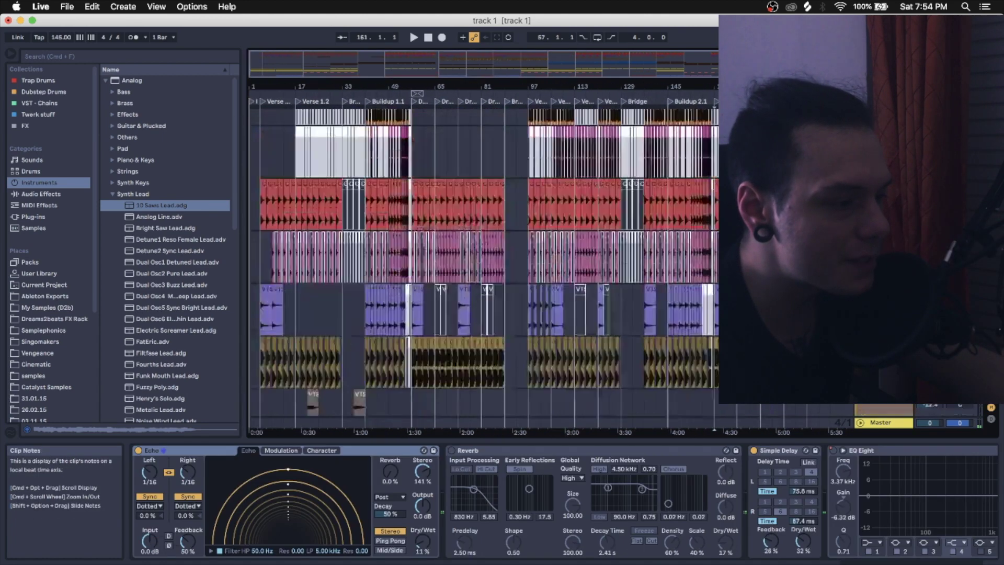
{"action": "scroll", "coordinate": [266, 237], "scroll_direction": "down", "scroll_amount": 5}
{"action": "key", "text": "h"}
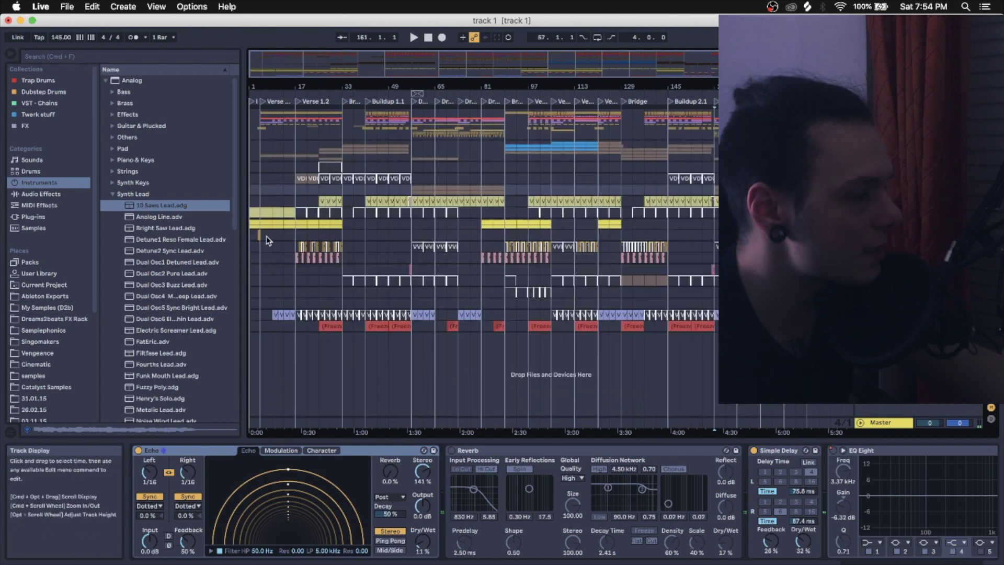
{"action": "left_click_drag", "start_coordinate": [254, 85], "coordinate": [253, 175]}
{"action": "left_click", "coordinate": [254, 194]}
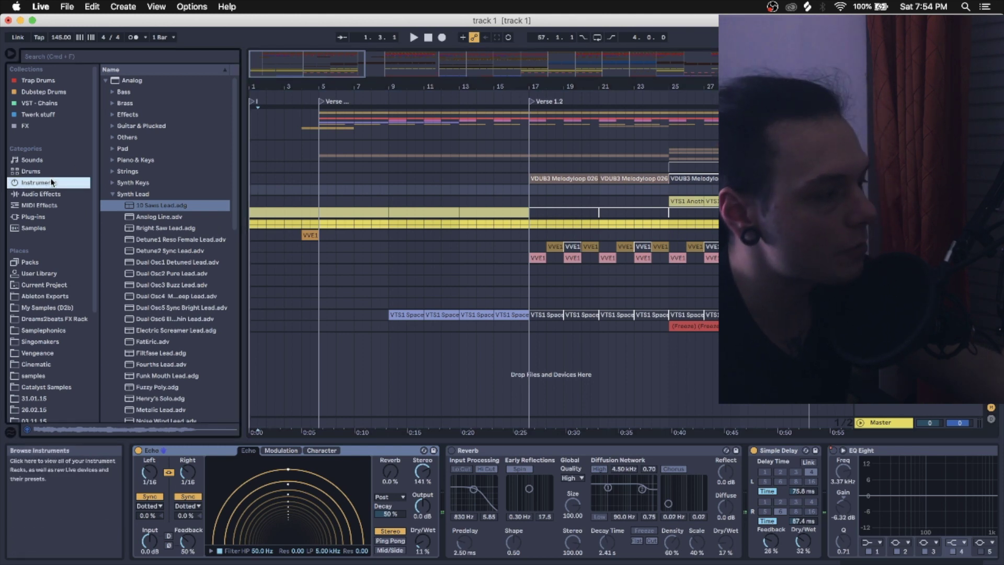
- Collapse the Synth Lead folder, review the selected track's effects from EQ Eight to Compressor, and select its time range from bar 17
{"action": "left_click", "coordinate": [113, 193]}
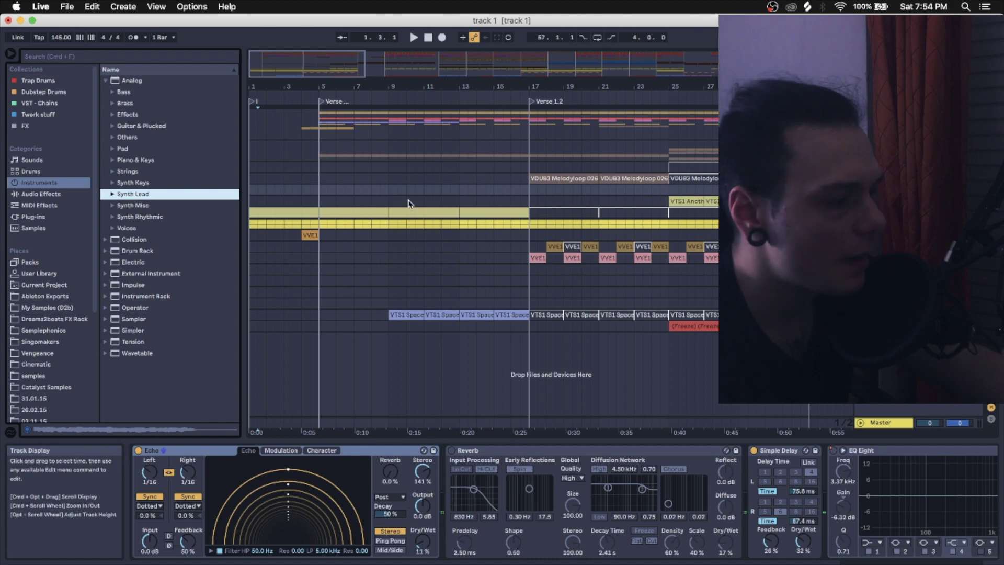
{"action": "scroll", "coordinate": [682, 530], "scroll_direction": "right", "scroll_amount": 10}
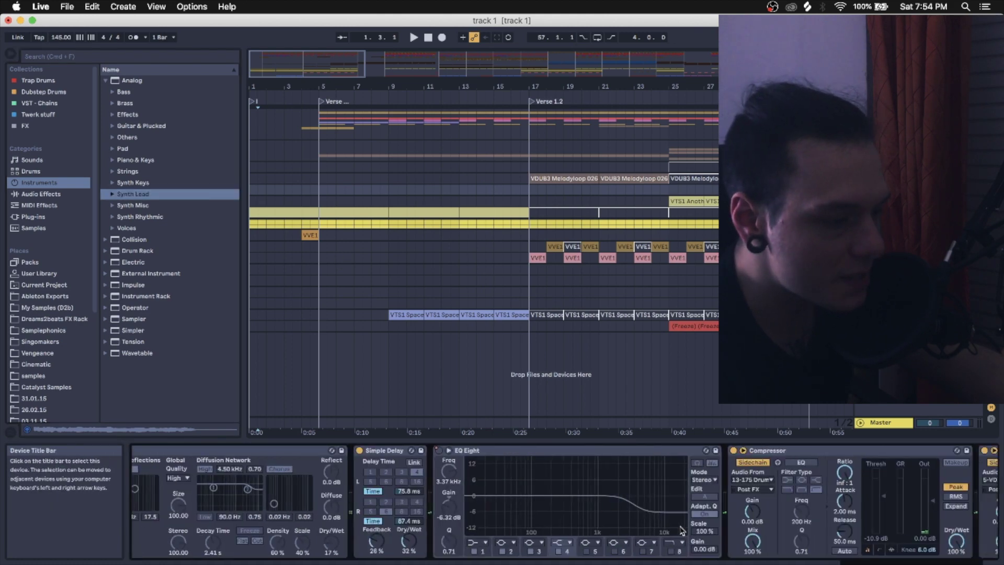
{"action": "scroll", "coordinate": [682, 530], "scroll_direction": "left", "scroll_amount": 10}
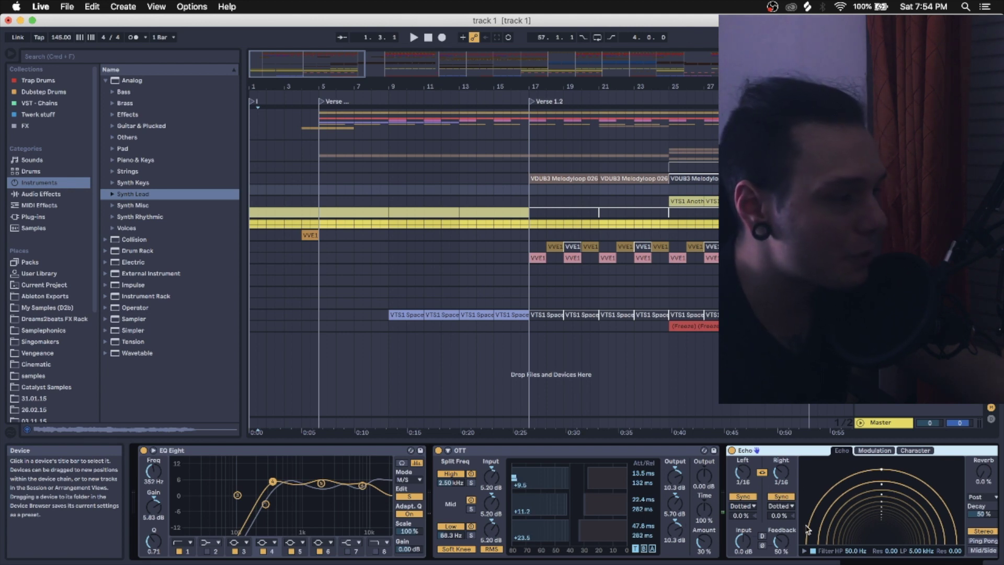
{"action": "left_click_drag", "start_coordinate": [528, 192], "coordinate": [591, 193]}
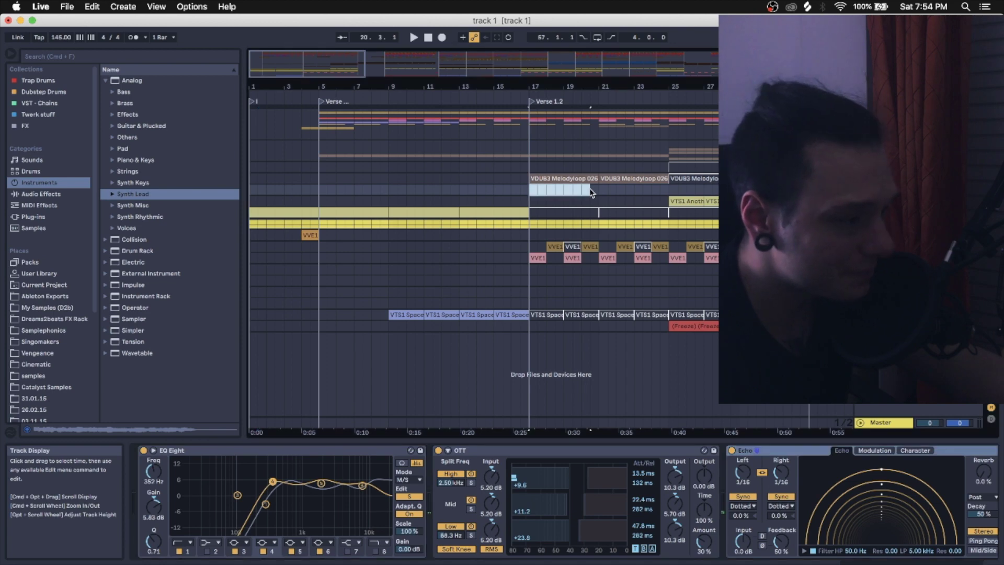
- Unfold the drum group's tracks and play the arrangement from Verse 1.1 at bar 5 to review the verse drums
{"action": "left_click", "coordinate": [530, 135]}
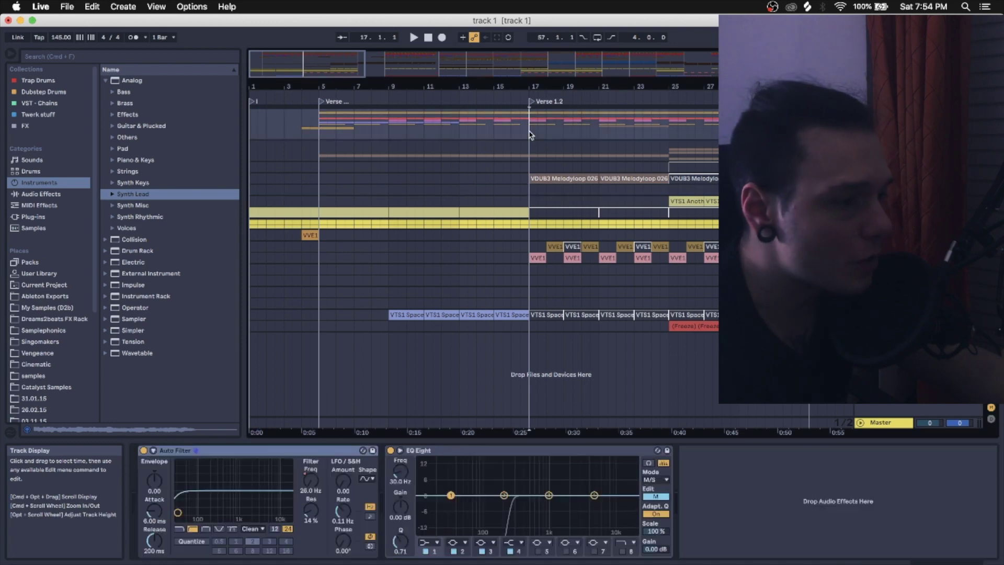
{"action": "left_click", "coordinate": [724, 131], "text": "alt"}
{"action": "scroll", "coordinate": [471, 262], "scroll_direction": "down", "scroll_amount": 1}
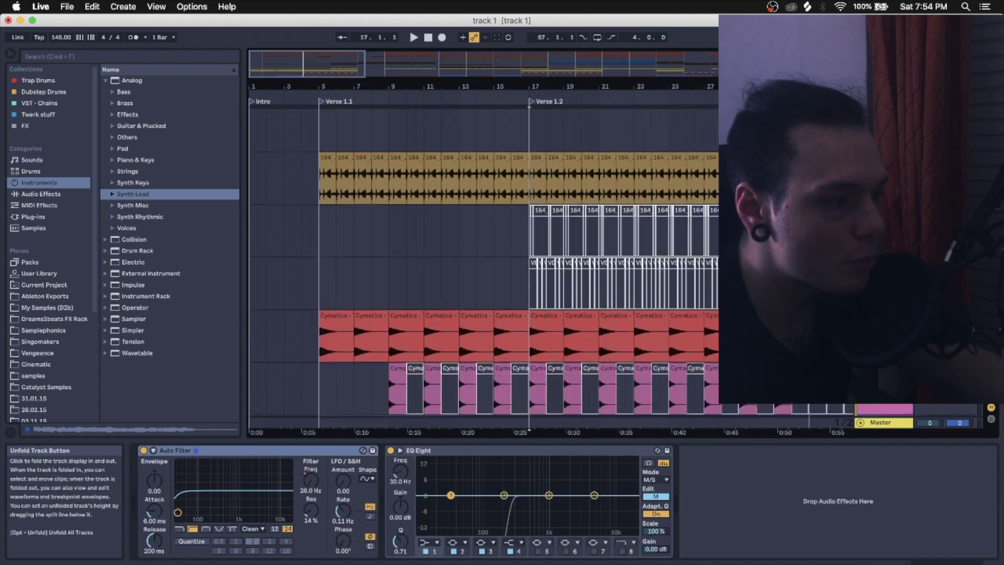
{"action": "left_click", "coordinate": [320, 179]}
{"action": "scroll", "coordinate": [320, 179], "scroll_direction": "down", "scroll_amount": 1}
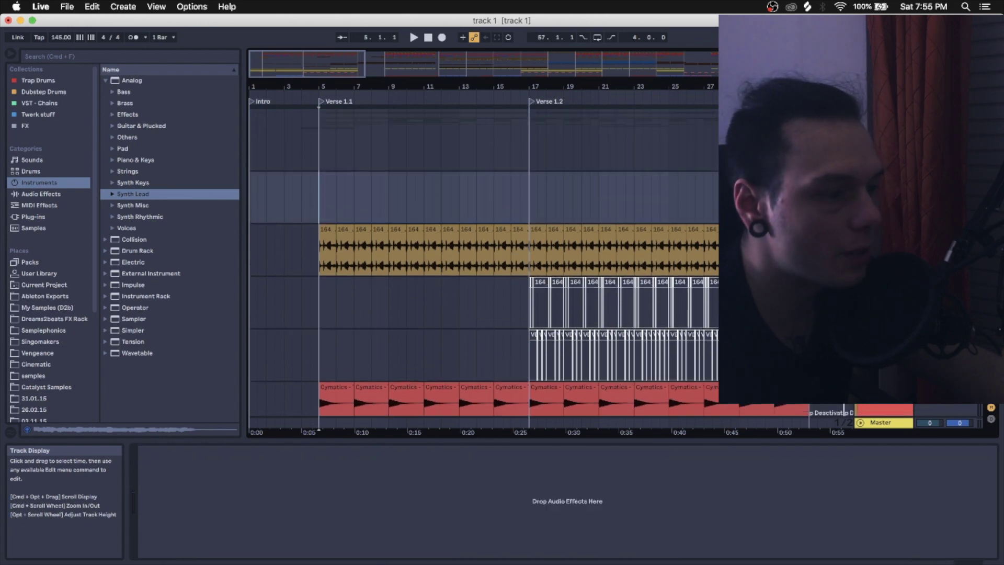
{"action": "key", "text": "space"}
{"action": "scroll", "coordinate": [416, 283], "scroll_direction": "down", "scroll_amount": 3}
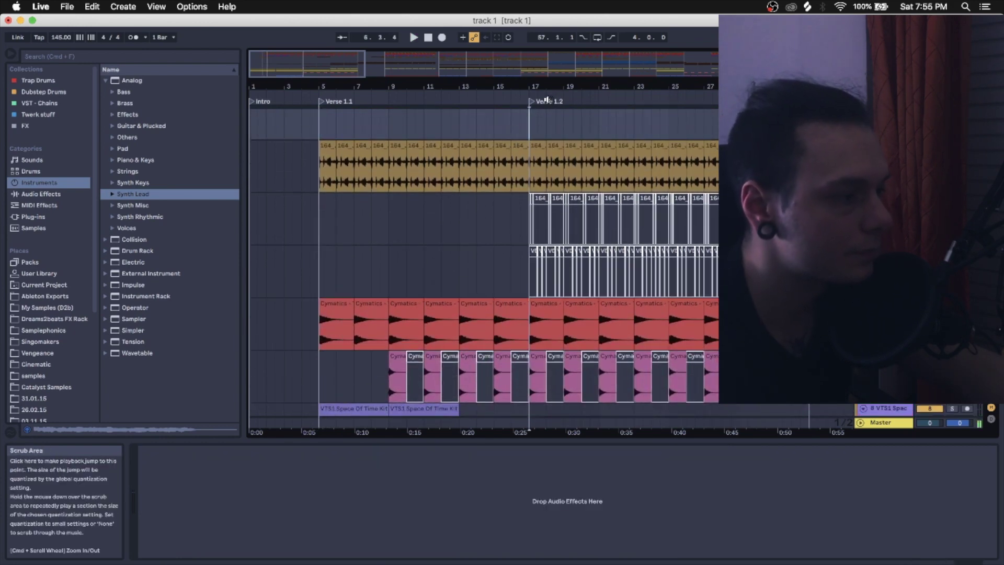
- Continue playback from the first drop at bar 57 and look through its drum and percussion tracks
{"action": "scroll", "coordinate": [456, 161], "scroll_direction": "down", "scroll_amount": 5}
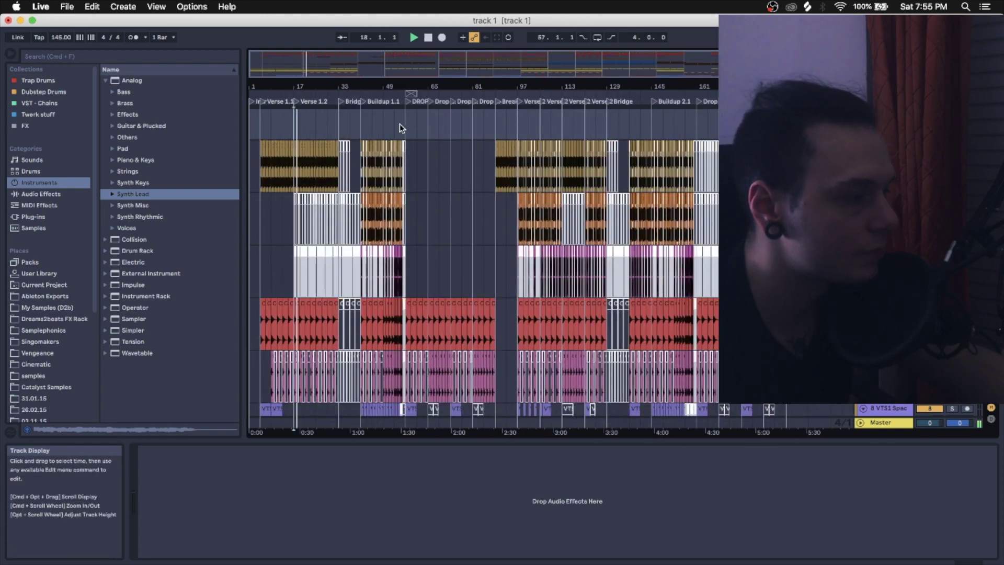
{"action": "left_click", "coordinate": [409, 110]}
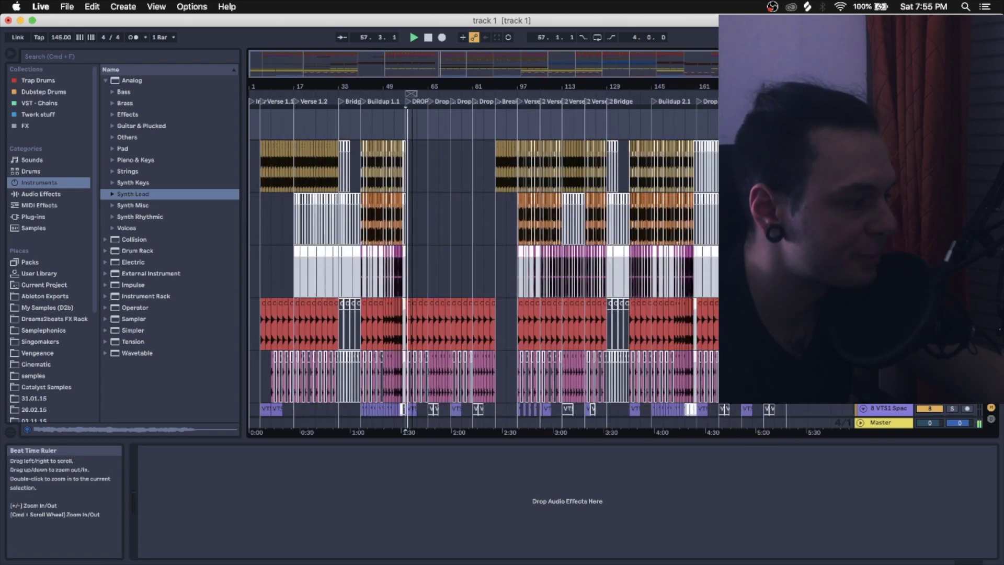
{"action": "scroll", "coordinate": [413, 157], "scroll_direction": "up", "scroll_amount": 5}
{"action": "scroll", "coordinate": [504, 258], "scroll_direction": "down", "scroll_amount": 5}
{"action": "scroll", "coordinate": [504, 258], "scroll_direction": "down", "scroll_amount": 8}
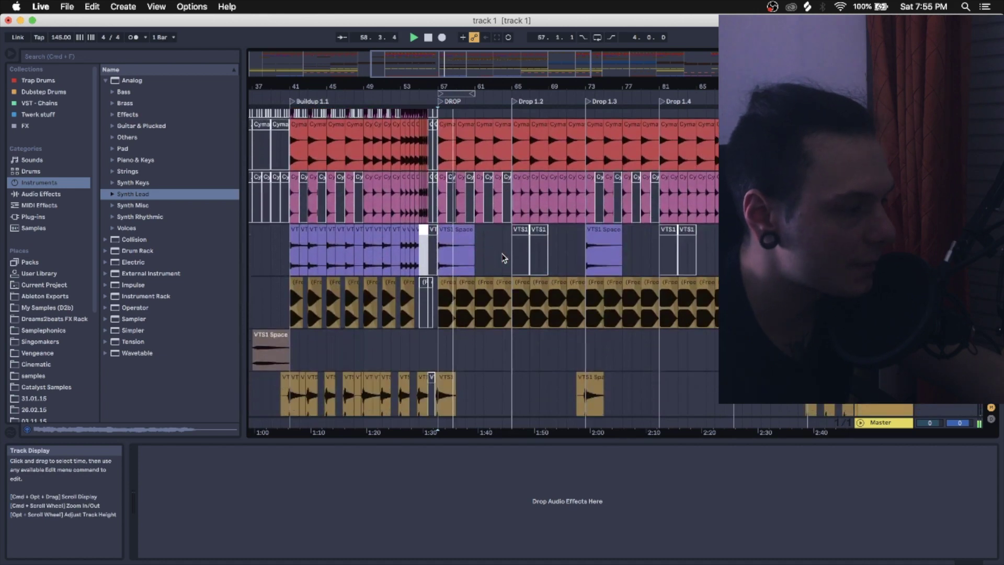
{"action": "scroll", "coordinate": [505, 255], "scroll_direction": "down", "scroll_amount": 5}
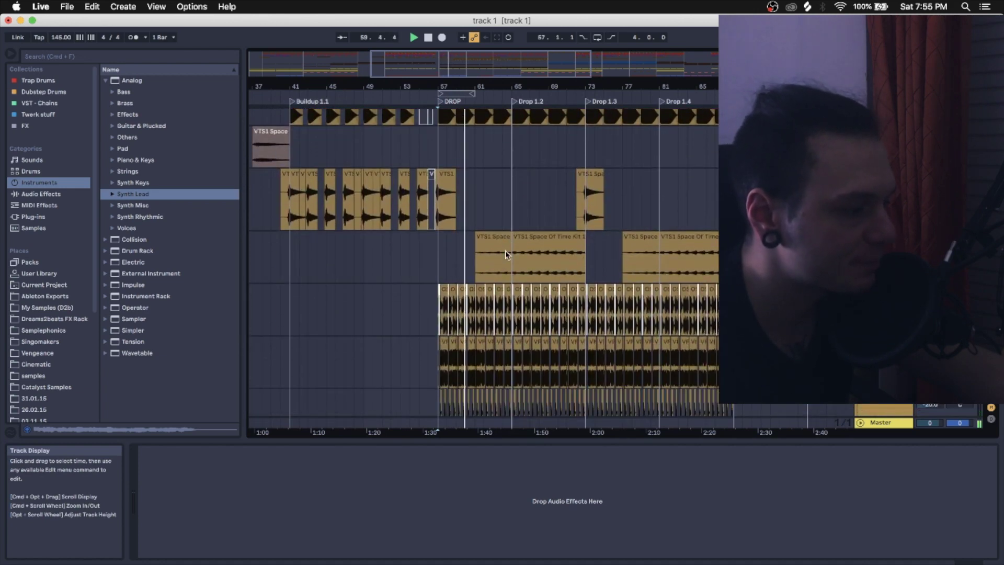
- Examine the drop's drum loop layers closely, and the remaining tracks beneath them across the drop sections during playback
{"action": "left_click_drag", "start_coordinate": [458, 89], "coordinate": [458, 120]}
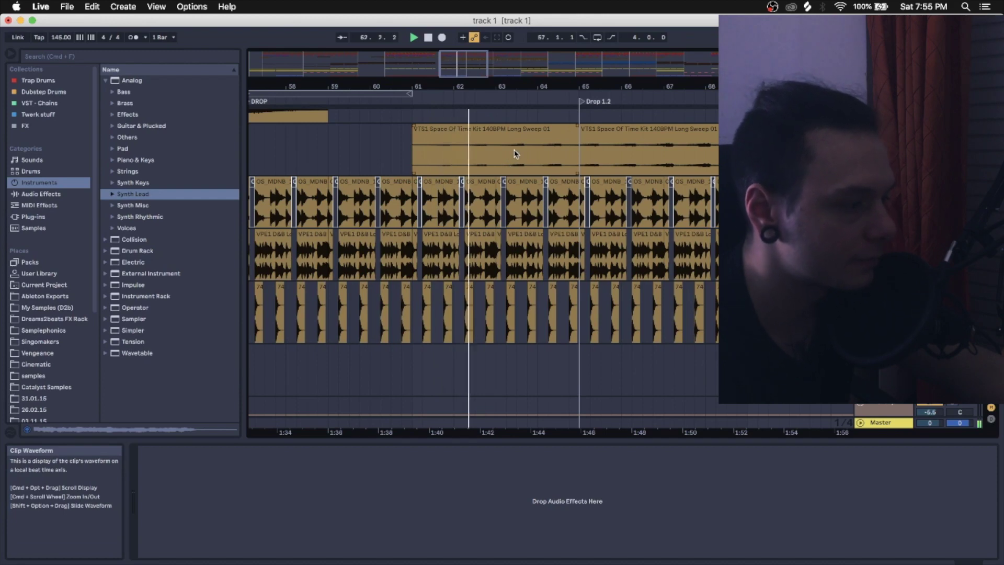
{"action": "key", "text": "minus"}
{"action": "key", "text": "minus"}
{"action": "key", "text": "minus"}
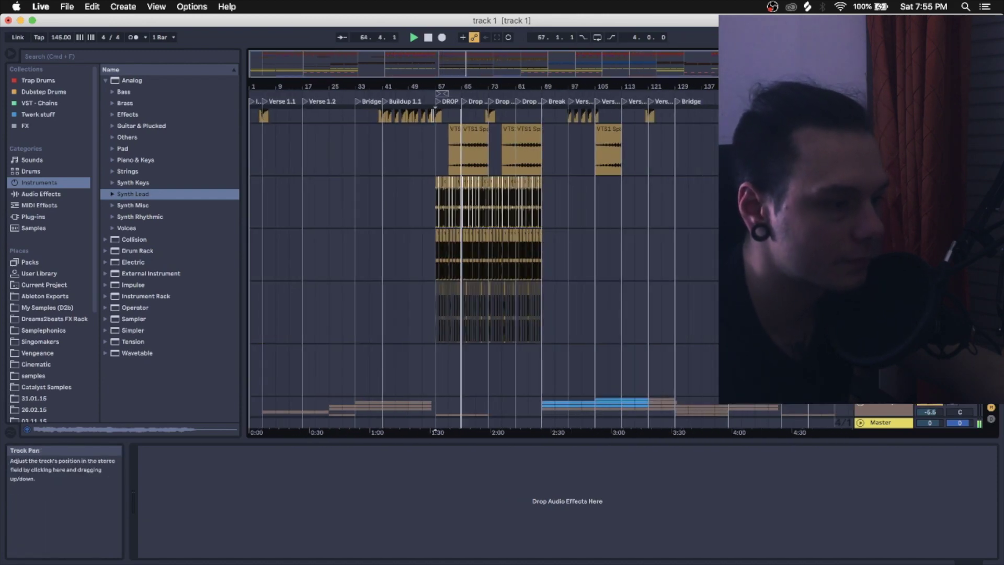
{"action": "scroll", "coordinate": [584, 213], "scroll_direction": "down", "scroll_amount": 5}
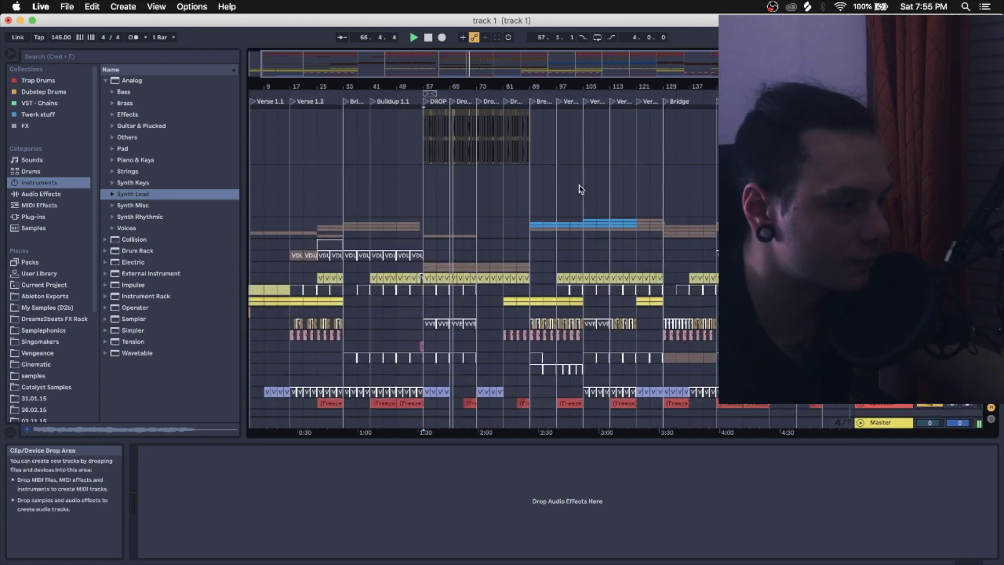
{"action": "left_click_drag", "start_coordinate": [439, 86], "coordinate": [449, 136]}
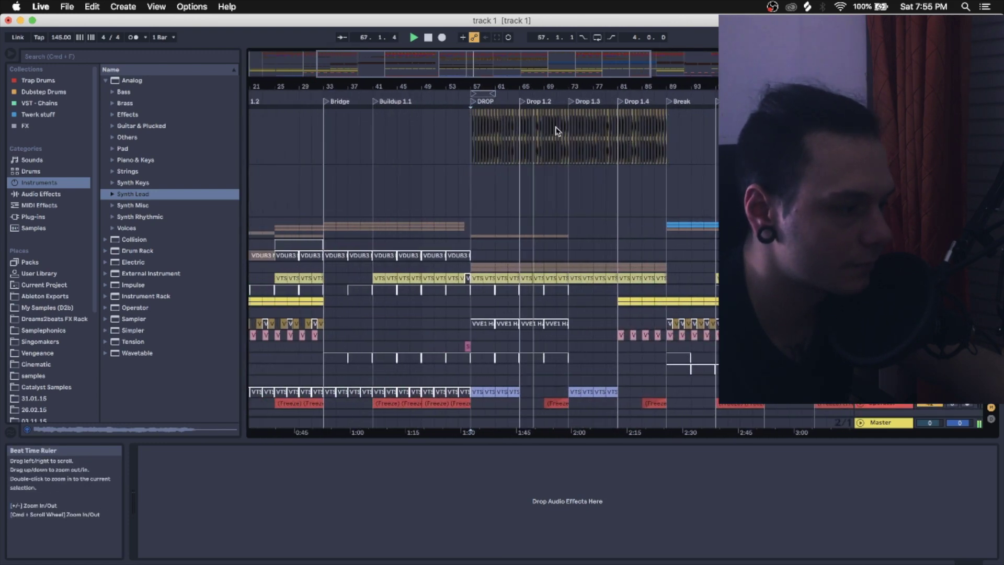
{"action": "scroll", "coordinate": [560, 179], "scroll_direction": "down", "scroll_amount": 2}
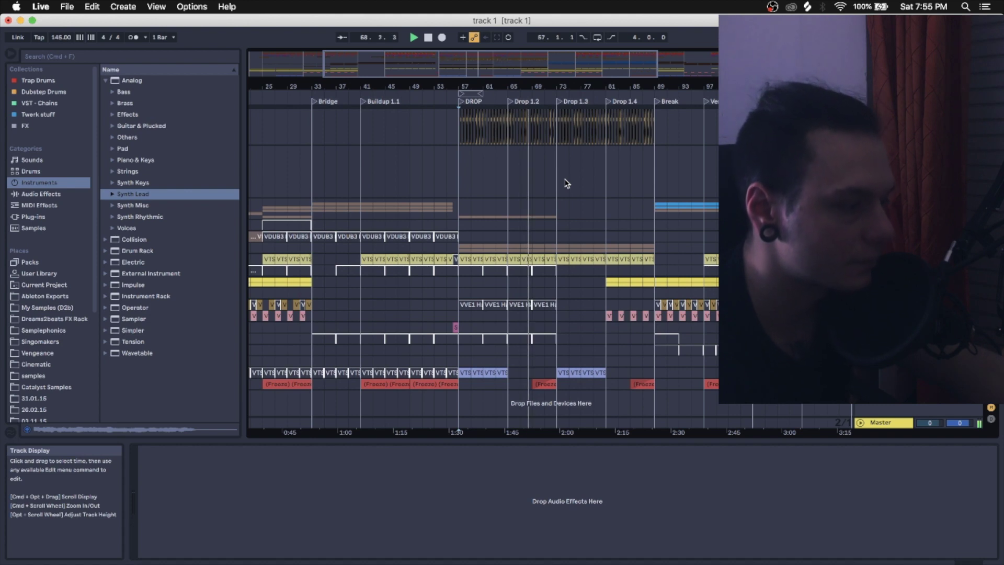